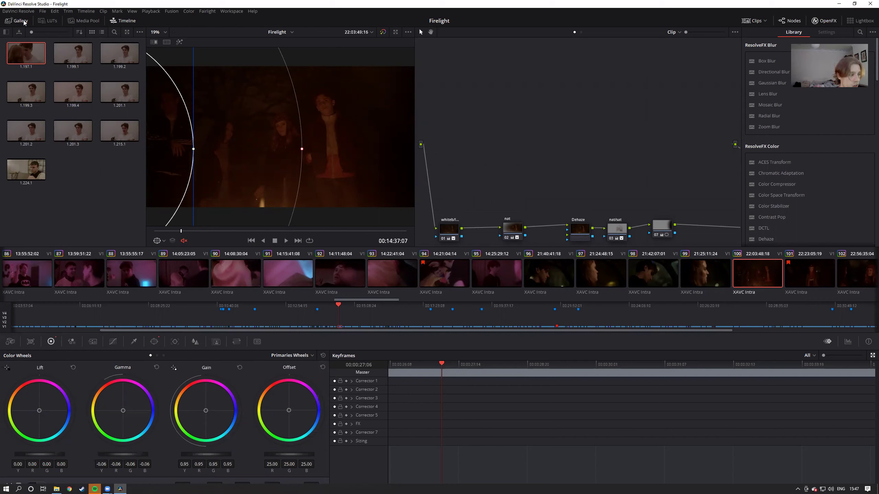
- Look through the system preferences pages, including Memory and GPU, Decode Options, Video and Audio I/O, General and Advanced, and save the preferences
{"action": "left_click", "coordinate": [27, 12]}
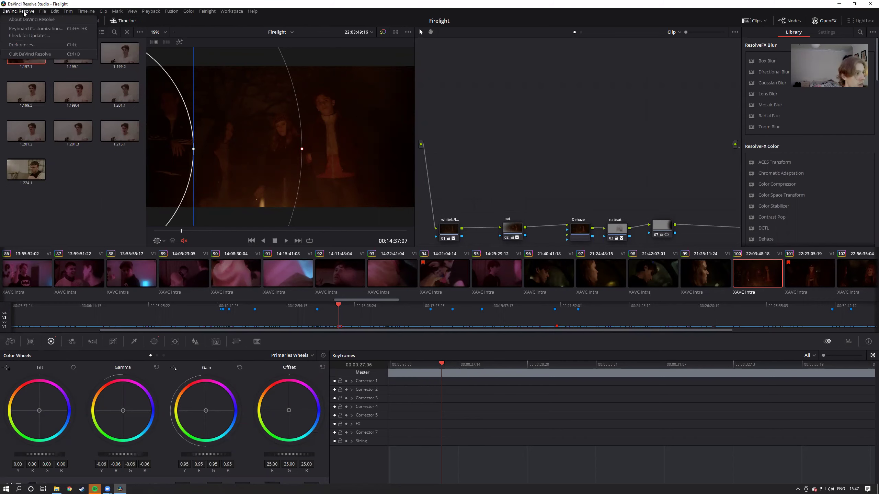
{"action": "mouse_move", "coordinate": [42, 14]}
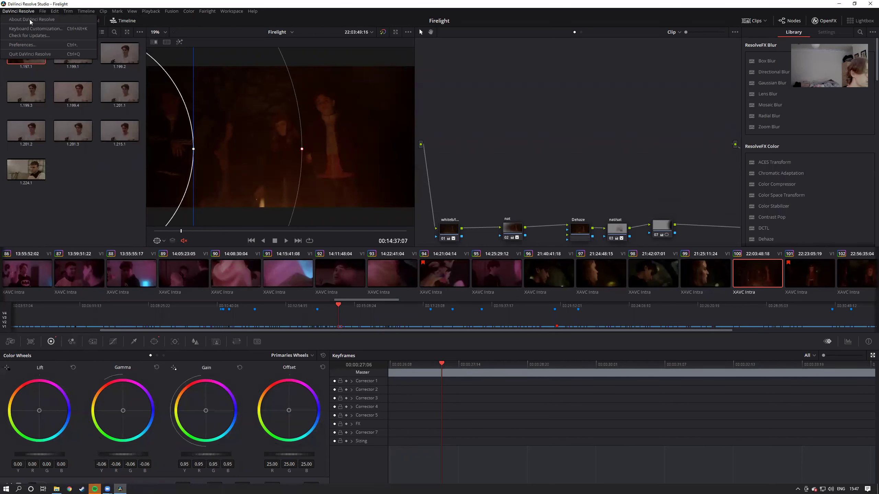
{"action": "left_click", "coordinate": [23, 45]}
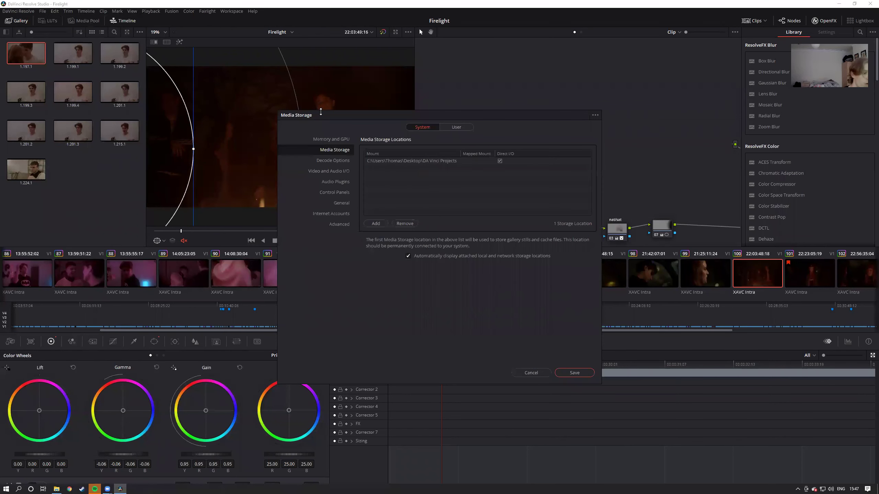
{"action": "left_click", "coordinate": [335, 171]}
{"action": "left_click", "coordinate": [340, 183]}
{"action": "left_click", "coordinate": [338, 171]}
{"action": "left_click", "coordinate": [336, 161]}
{"action": "left_click", "coordinate": [337, 139]}
{"action": "left_click", "coordinate": [335, 170]}
{"action": "left_click", "coordinate": [342, 213]}
{"action": "left_click", "coordinate": [342, 203]}
{"action": "left_click", "coordinate": [339, 224]}
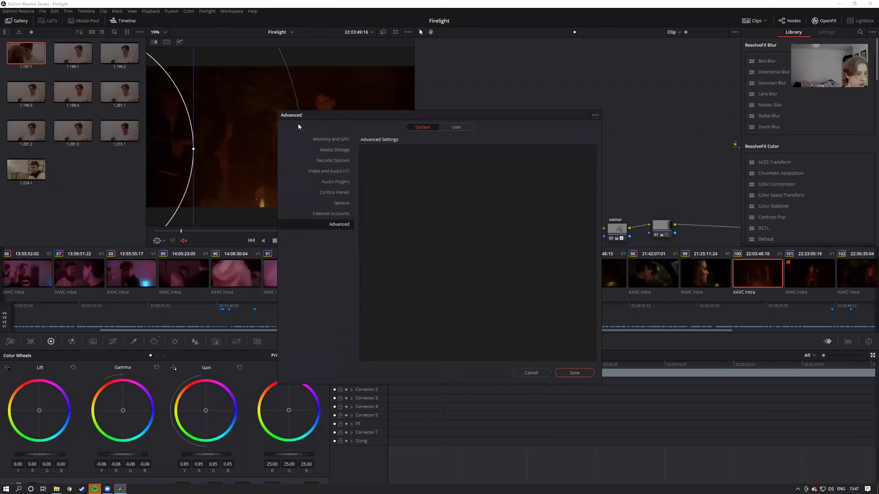
{"action": "left_click", "coordinate": [559, 370]}
- Set the timeline resolution to 1920 x 1080 HD in the project's master settings
{"action": "left_click", "coordinate": [42, 11]}
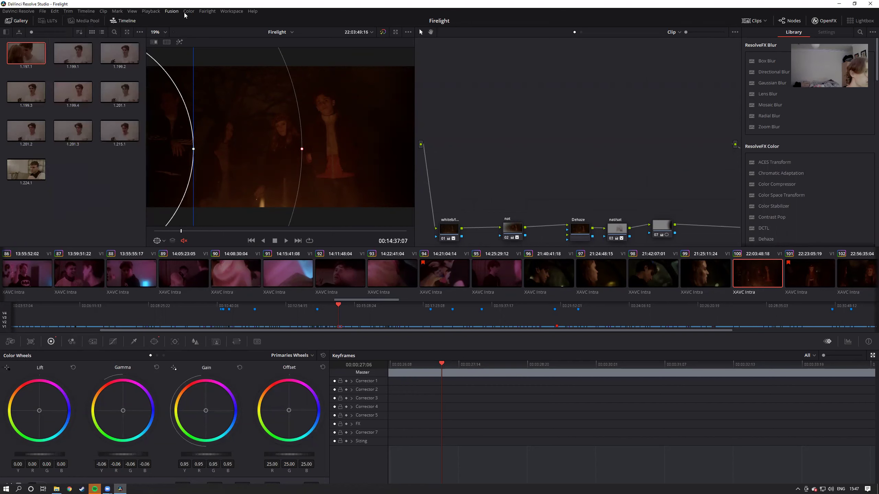
{"action": "mouse_move", "coordinate": [30, 14]}
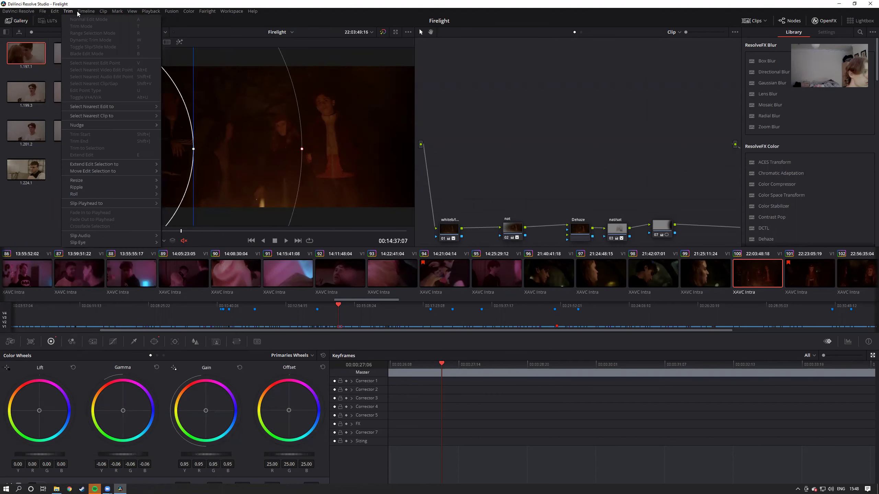
{"action": "mouse_move", "coordinate": [85, 13]}
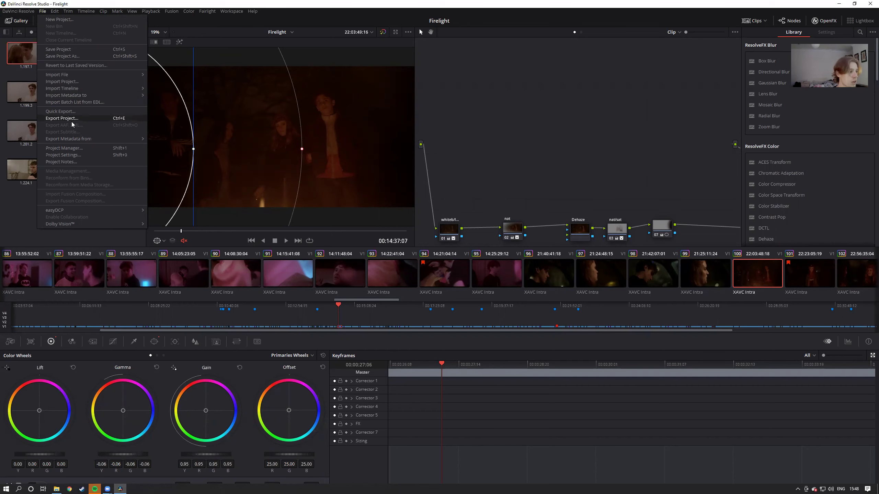
{"action": "left_click", "coordinate": [77, 155]}
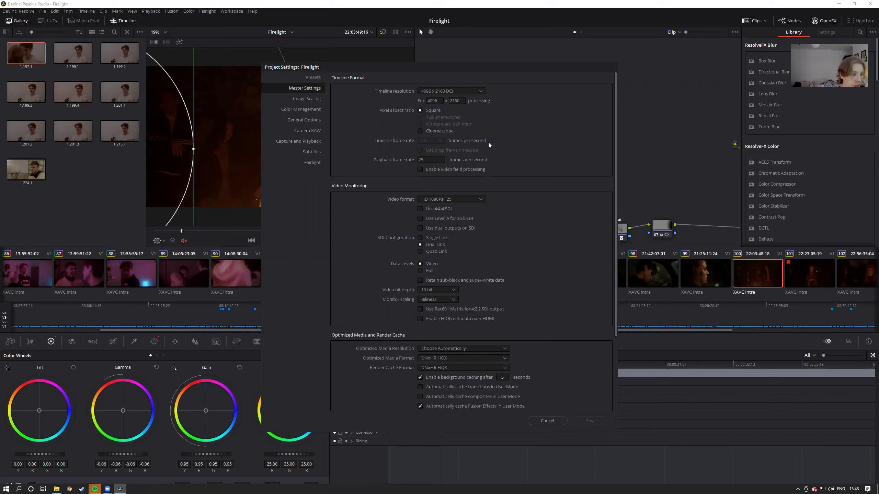
{"action": "left_click", "coordinate": [458, 89]}
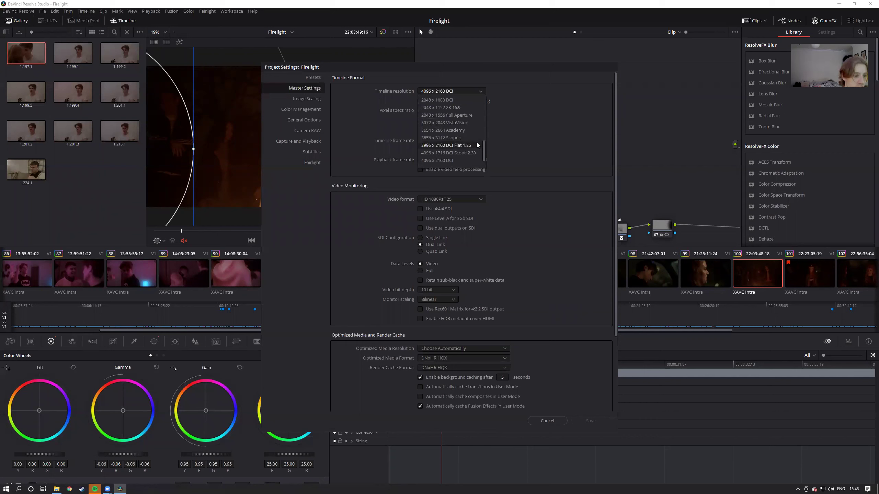
{"action": "left_click_drag", "start_coordinate": [483, 147], "coordinate": [482, 150]}
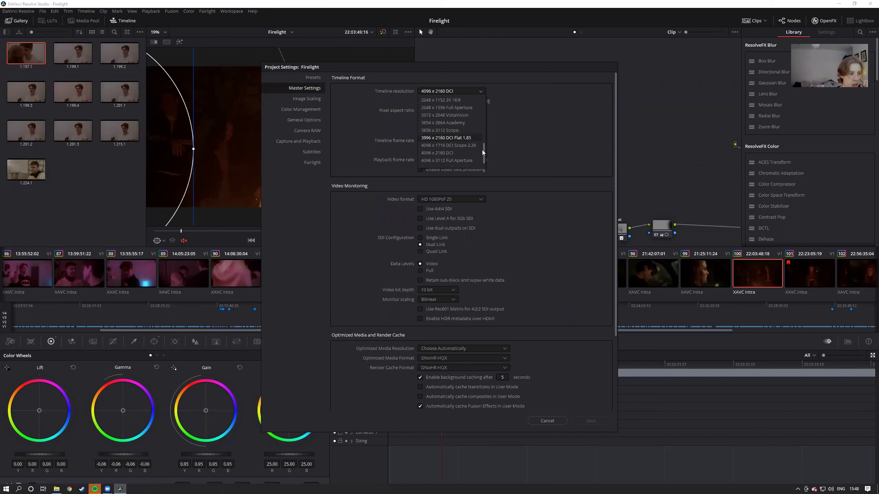
{"action": "left_click_drag", "start_coordinate": [479, 147], "coordinate": [476, 141]}
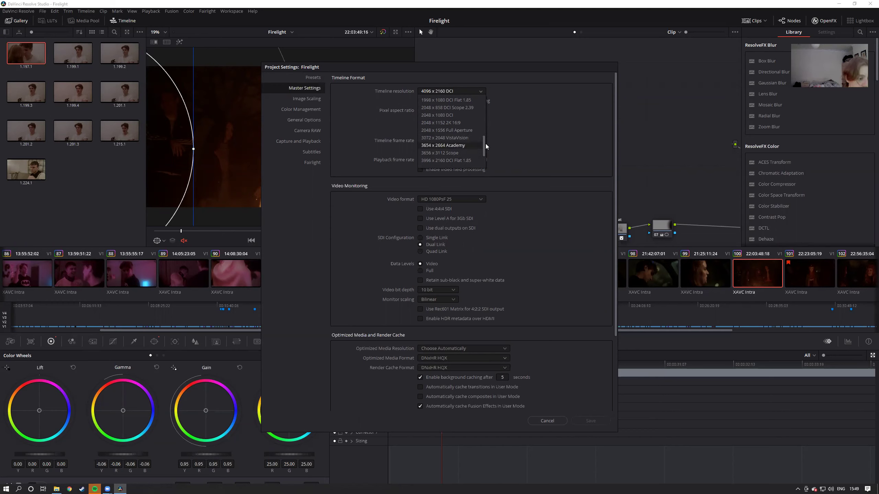
{"action": "left_click_drag", "start_coordinate": [484, 148], "coordinate": [440, 122]}
{"action": "left_click", "coordinate": [437, 116]}
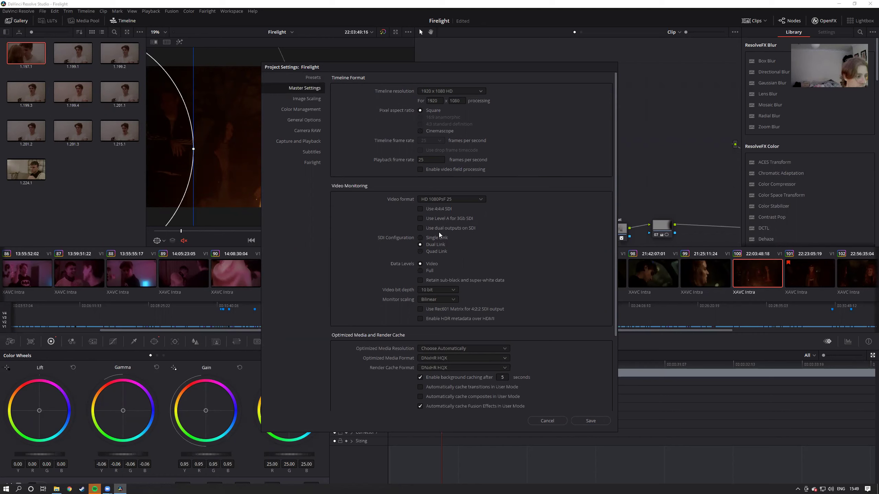
- Review the Capture and Playback, General Options and Subtitles settings, and save the project settings
{"action": "left_click", "coordinate": [294, 142]}
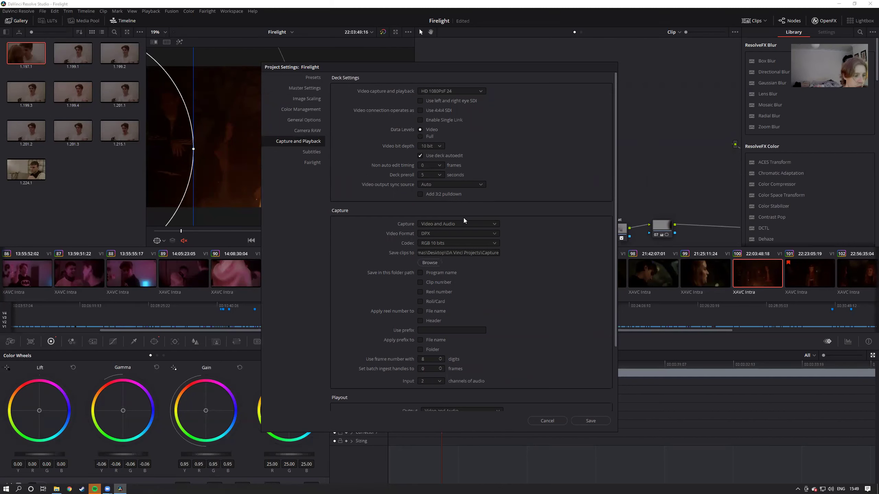
{"action": "scroll", "coordinate": [464, 218], "scroll_direction": "down", "scroll_amount": 2}
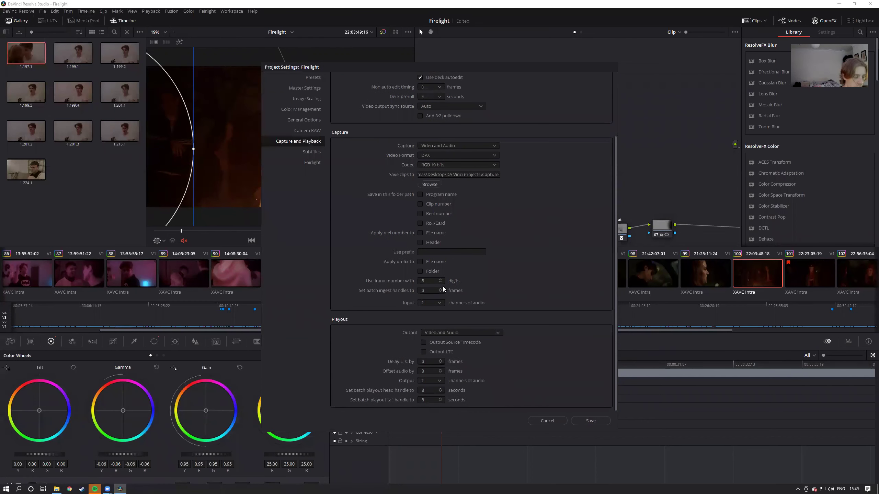
{"action": "scroll", "coordinate": [443, 286], "scroll_direction": "up", "scroll_amount": 2}
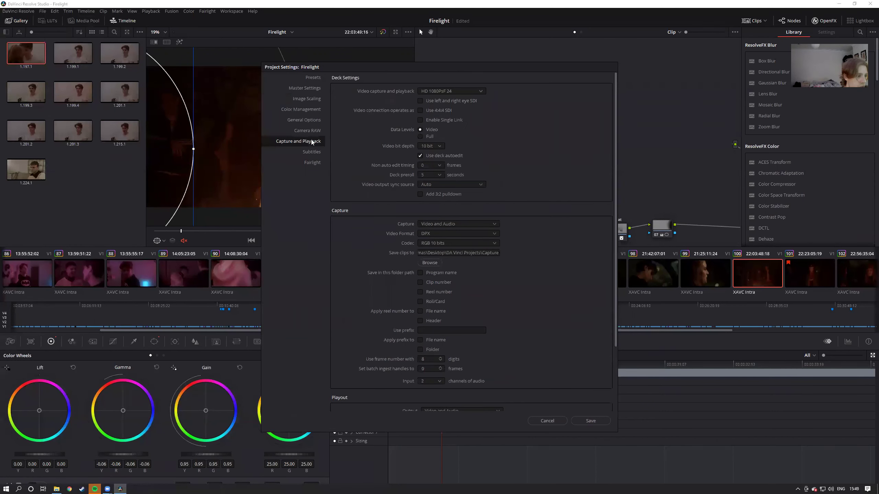
{"action": "left_click", "coordinate": [304, 120]}
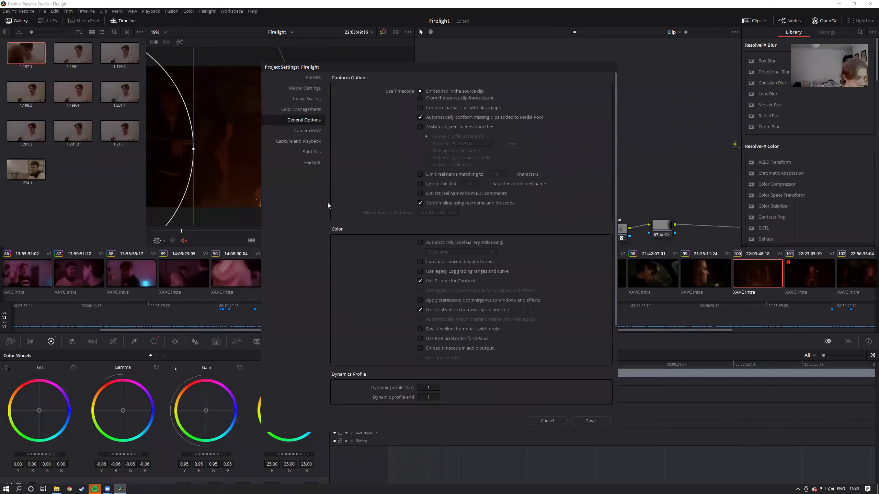
{"action": "left_click", "coordinate": [312, 152]}
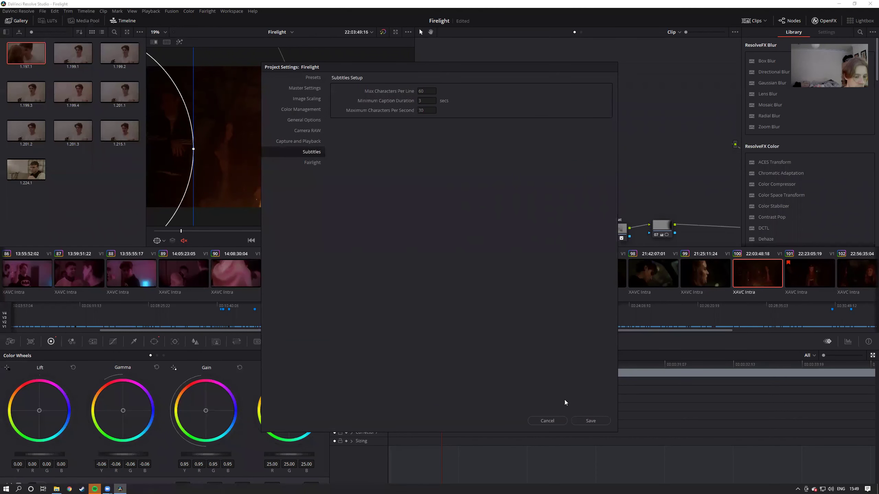
{"action": "left_click", "coordinate": [582, 420]}
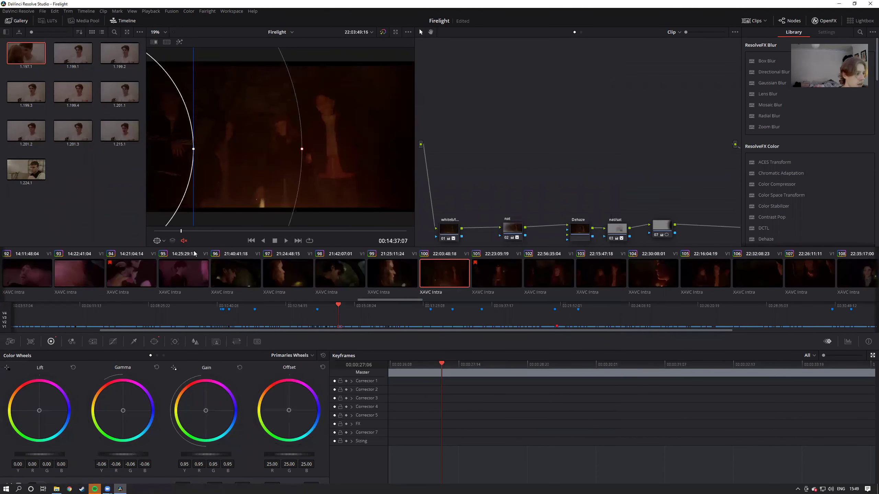
- Go back to the start of the timeline and select clip 01 for grading
{"action": "scroll", "coordinate": [190, 262], "scroll_direction": "up", "scroll_amount": 15}
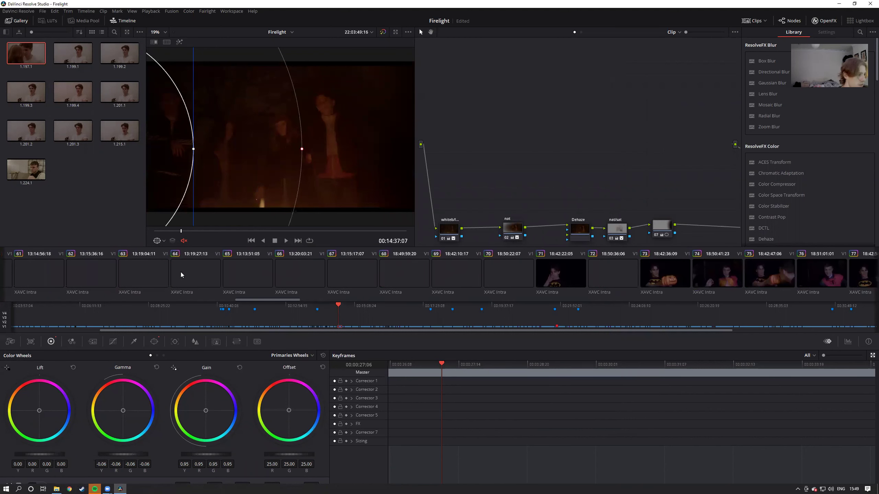
{"action": "left_click", "coordinate": [226, 275]}
{"action": "scroll", "coordinate": [204, 273], "scroll_direction": "up", "scroll_amount": 6}
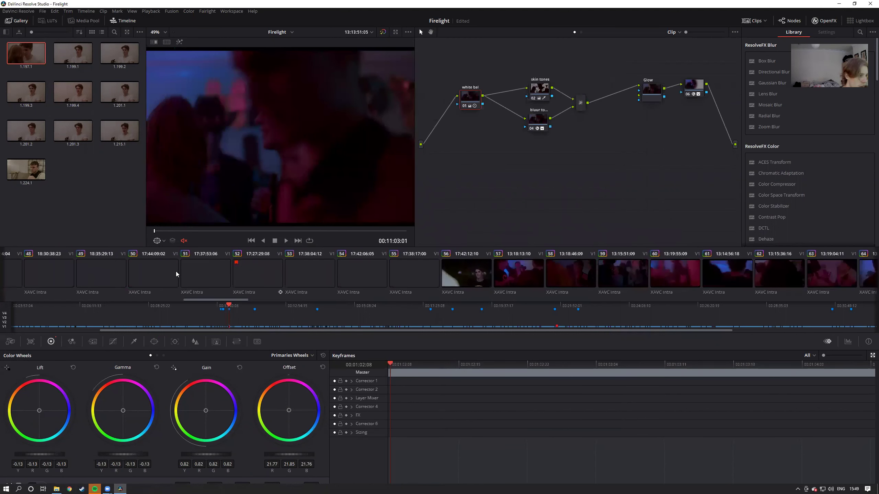
{"action": "scroll", "coordinate": [128, 270], "scroll_direction": "up", "scroll_amount": 20}
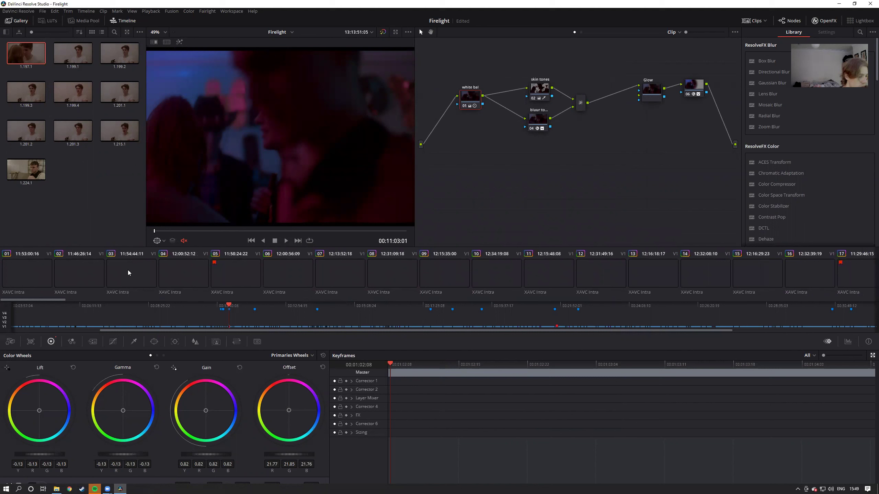
{"action": "left_click", "coordinate": [41, 256]}
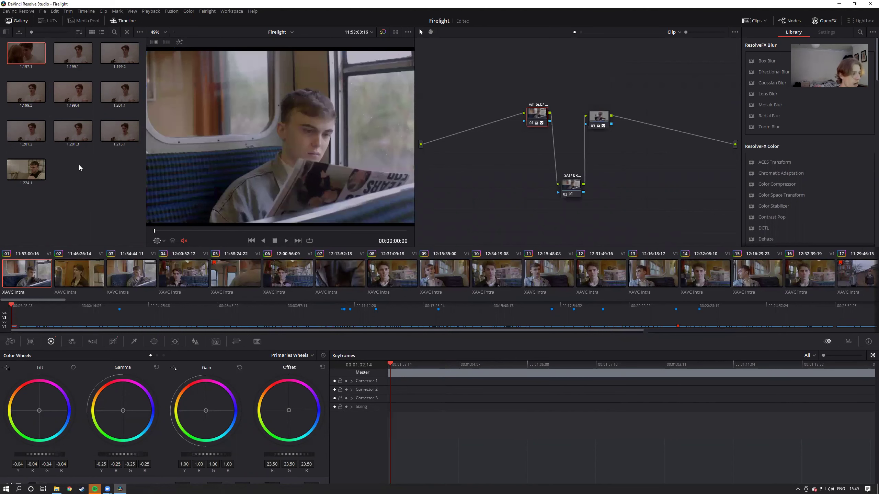
- Delete all the stills from the gallery one after another
{"action": "right_click", "coordinate": [15, 56]}
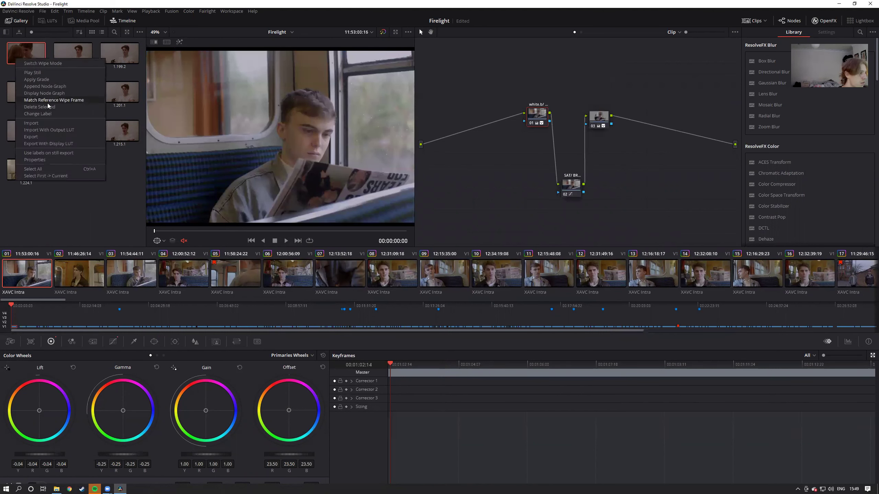
{"action": "left_click", "coordinate": [49, 108]}
{"action": "right_click", "coordinate": [17, 55]}
{"action": "left_click", "coordinate": [40, 108]}
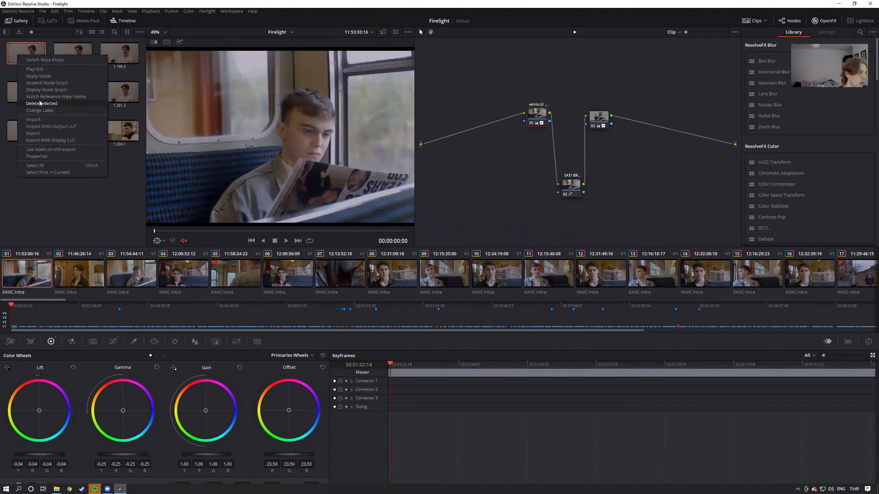
{"action": "right_click", "coordinate": [27, 60]}
{"action": "left_click", "coordinate": [42, 109]}
{"action": "right_click", "coordinate": [24, 56]}
{"action": "left_click", "coordinate": [45, 104]}
{"action": "right_click", "coordinate": [35, 80]}
{"action": "left_click", "coordinate": [48, 128]}
{"action": "right_click", "coordinate": [26, 58]}
{"action": "left_click", "coordinate": [48, 105]}
{"action": "right_click", "coordinate": [29, 52]}
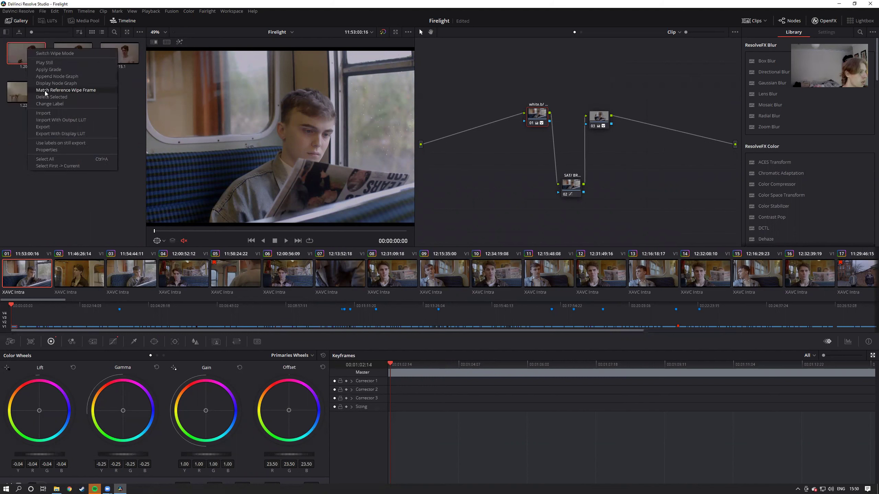
{"action": "left_click", "coordinate": [48, 99]}
{"action": "right_click", "coordinate": [29, 53]}
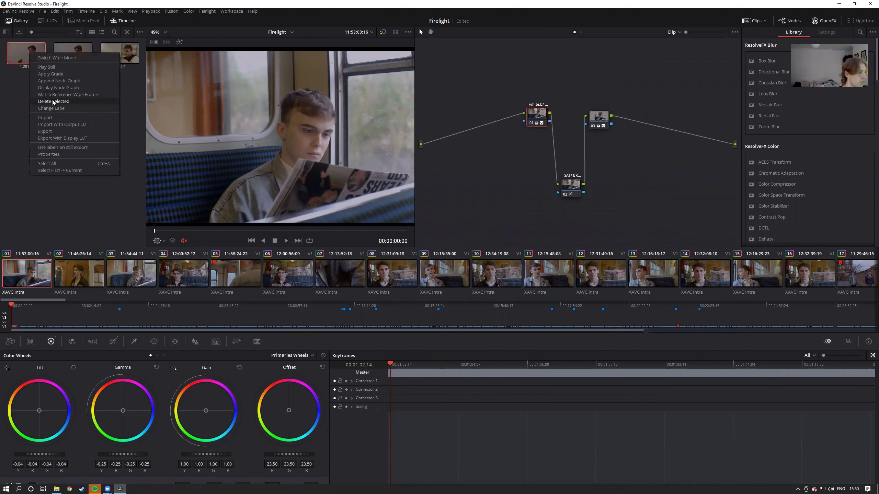
{"action": "left_click", "coordinate": [52, 100]}
{"action": "right_click", "coordinate": [29, 54]}
{"action": "left_click", "coordinate": [50, 101]}
{"action": "right_click", "coordinate": [27, 55]}
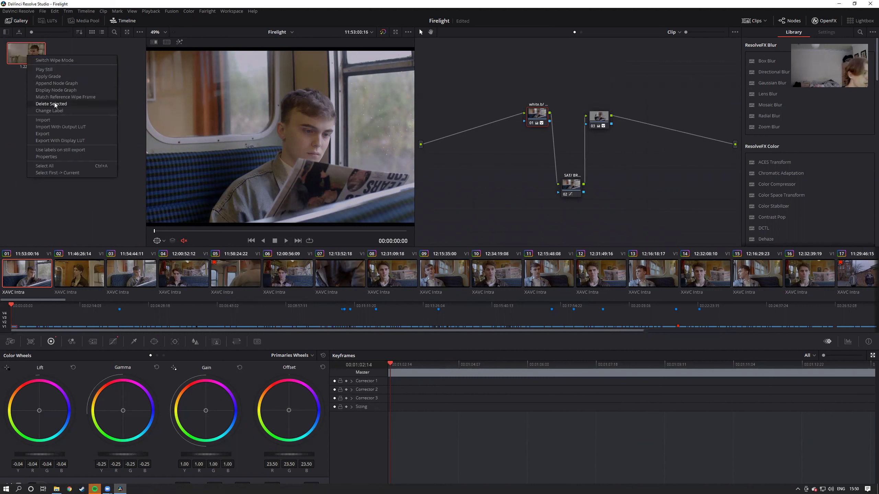
{"action": "left_click", "coordinate": [54, 104]}
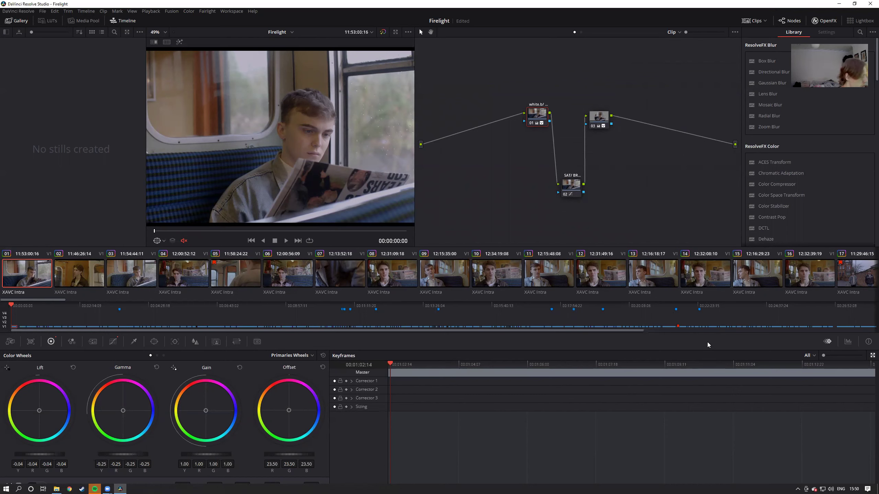
- Show the video scopes, expand them into a floating four-scope window, and place it over the node graph
{"action": "left_click", "coordinate": [848, 341]}
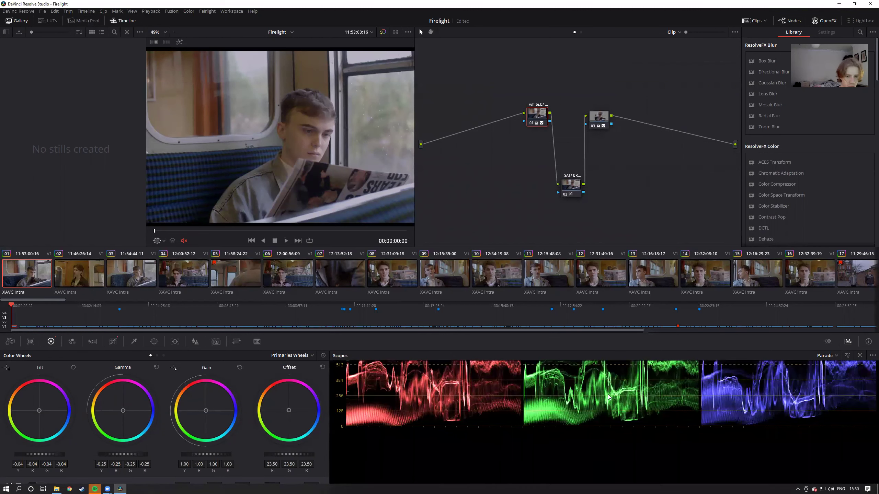
{"action": "scroll", "coordinate": [612, 395], "scroll_direction": "up", "scroll_amount": 3}
{"action": "scroll", "coordinate": [613, 397], "scroll_direction": "down", "scroll_amount": 2}
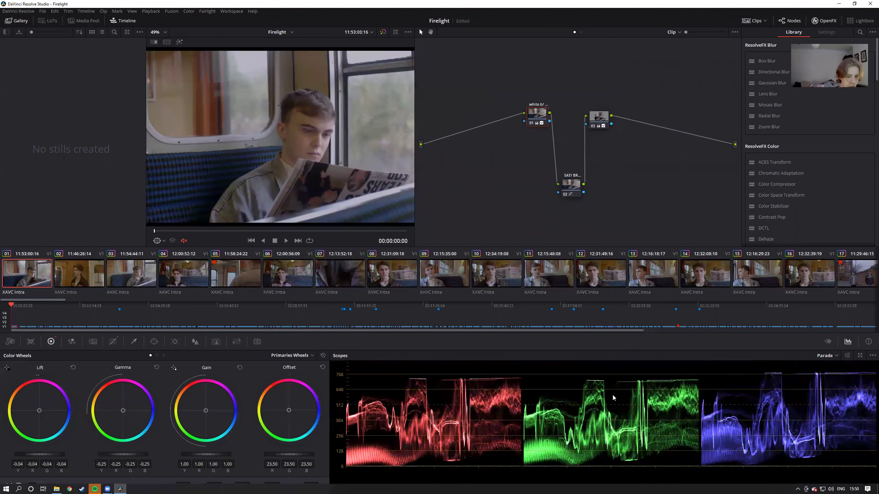
{"action": "left_click", "coordinate": [860, 355]}
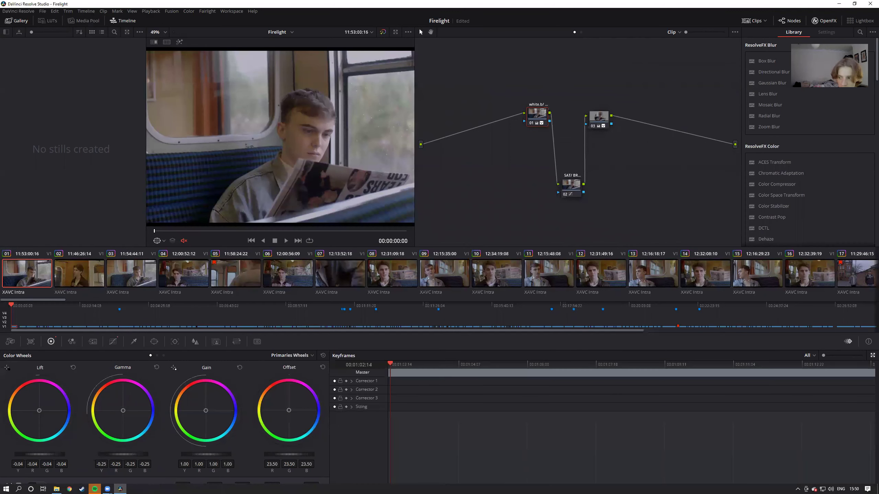
{"action": "left_click_drag", "start_coordinate": [727, 292], "coordinate": [695, 131]}
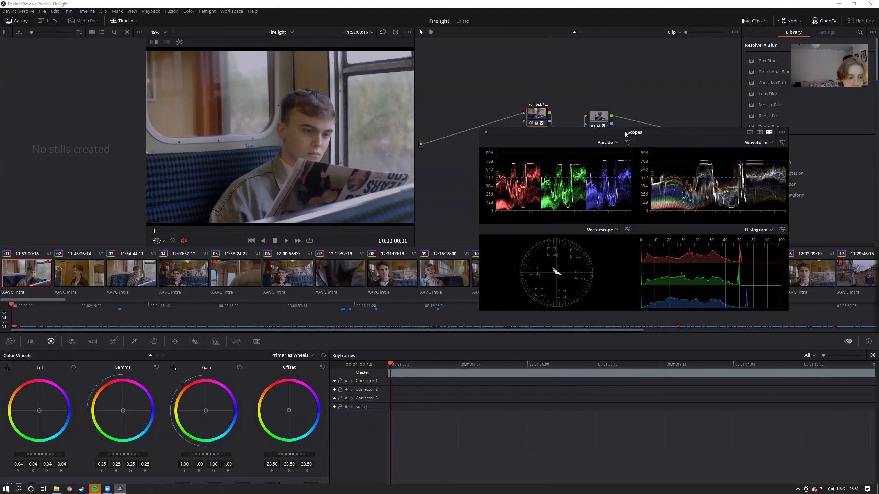
{"action": "left_click_drag", "start_coordinate": [674, 130], "coordinate": [670, 129]}
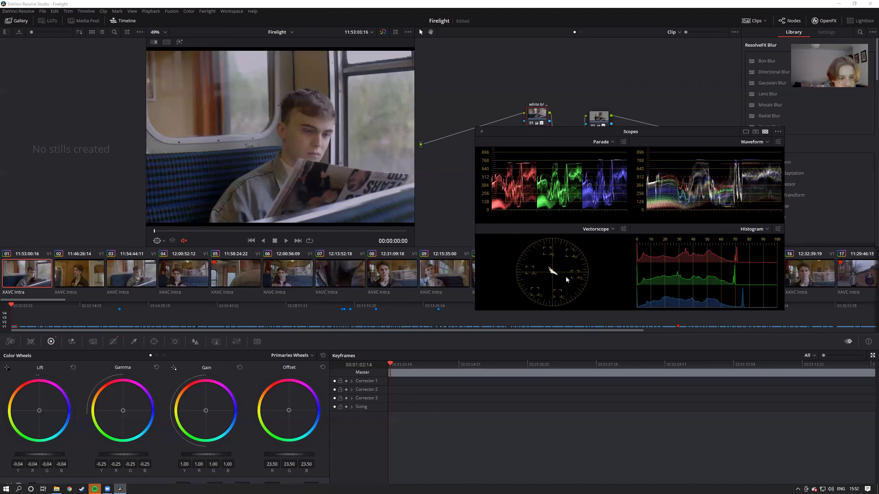
{"action": "left_click", "coordinate": [612, 230]}
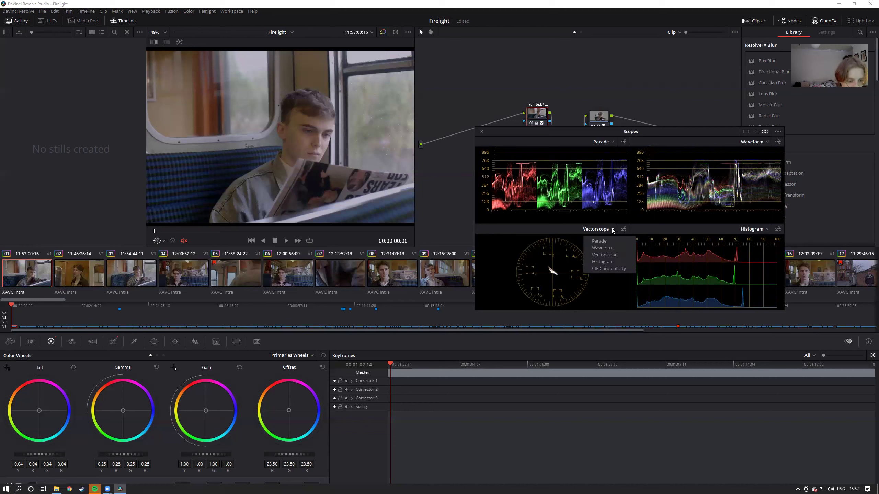
{"action": "left_click", "coordinate": [619, 231]}
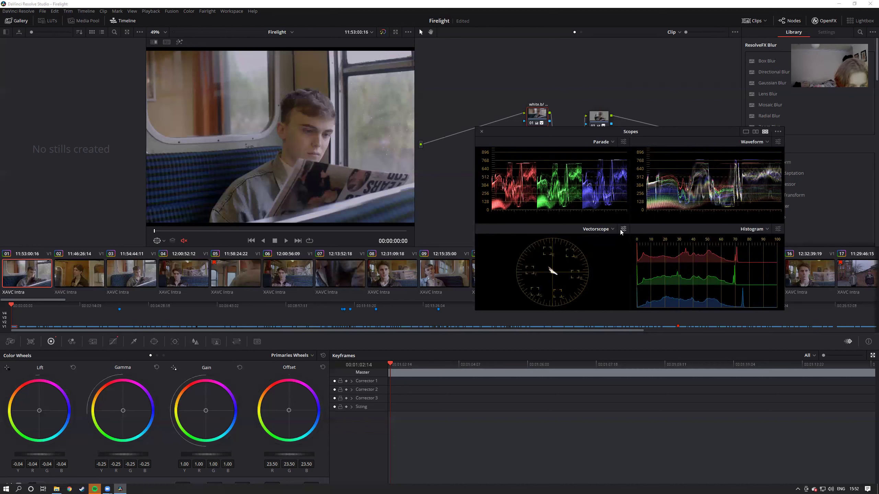
{"action": "left_click", "coordinate": [621, 229]}
{"action": "left_click", "coordinate": [623, 229]}
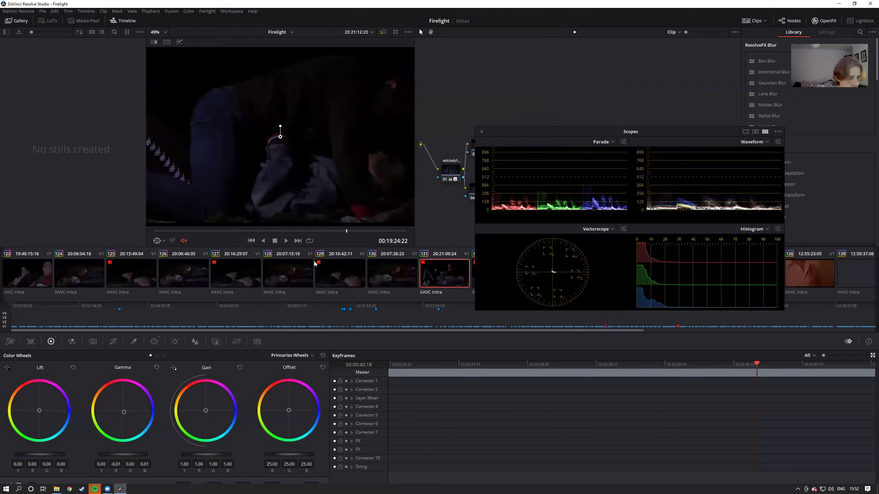
- Return to the beginning of the clip strip and select clip 01 again
{"action": "scroll", "coordinate": [314, 264], "scroll_direction": "up", "scroll_amount": 15}
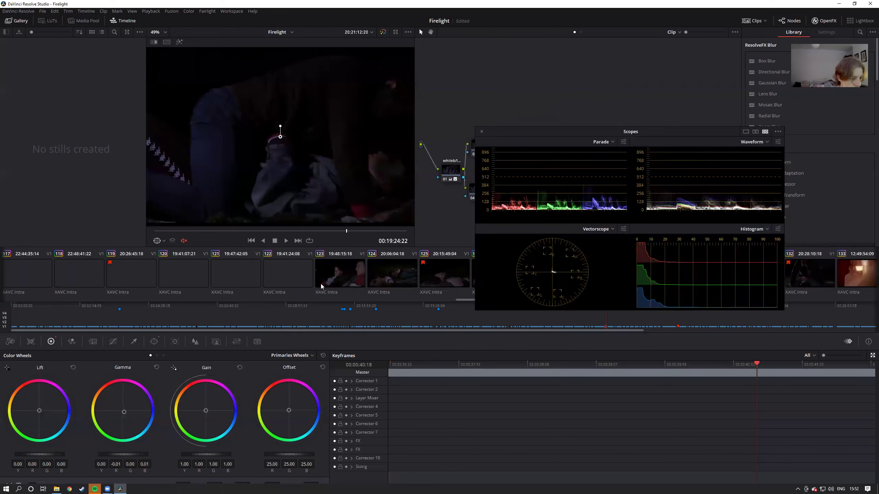
{"action": "scroll", "coordinate": [215, 274], "scroll_direction": "up", "scroll_amount": 3}
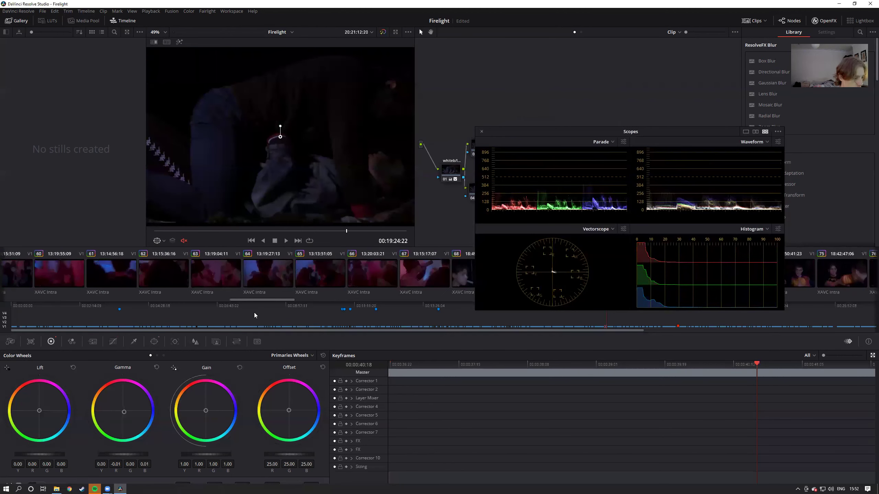
{"action": "left_click_drag", "start_coordinate": [261, 301], "coordinate": [31, 301]}
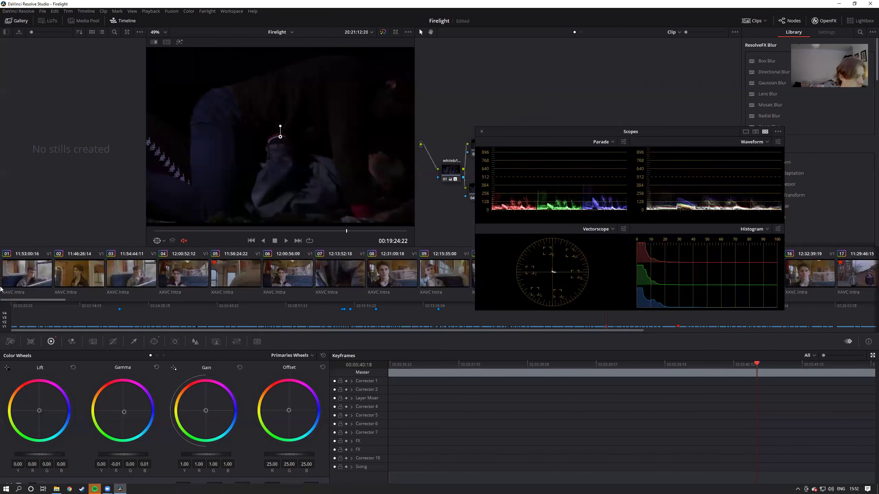
{"action": "left_click", "coordinate": [27, 274]}
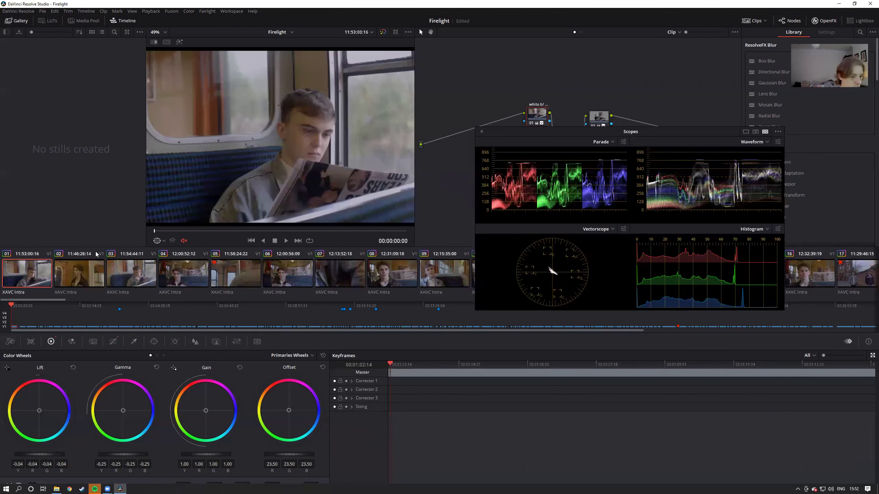
- Enable Show Skin Tone Indicator for the vectorscope, reset its view, and close the floating scopes window
{"action": "left_click", "coordinate": [623, 229]}
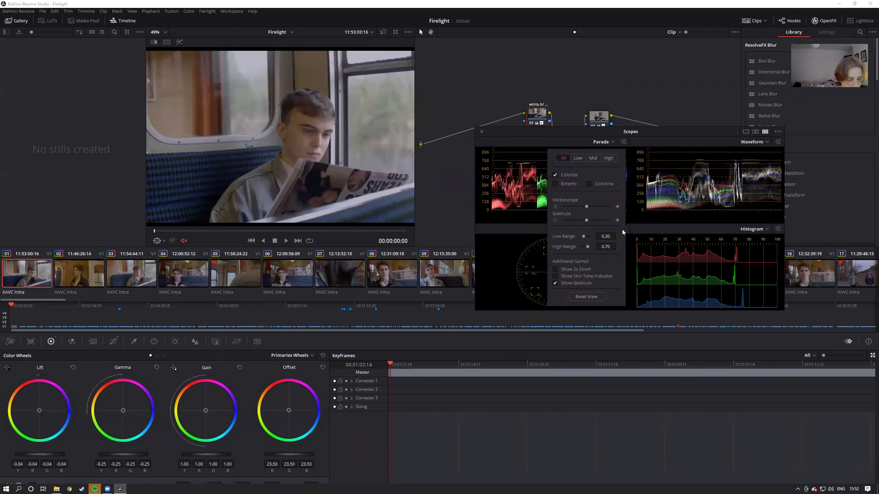
{"action": "left_click", "coordinate": [556, 277]}
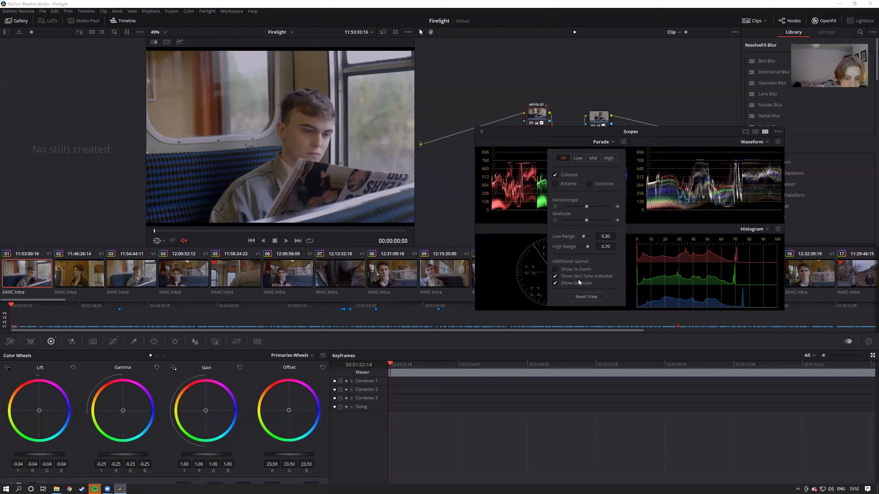
{"action": "left_click", "coordinate": [579, 296]}
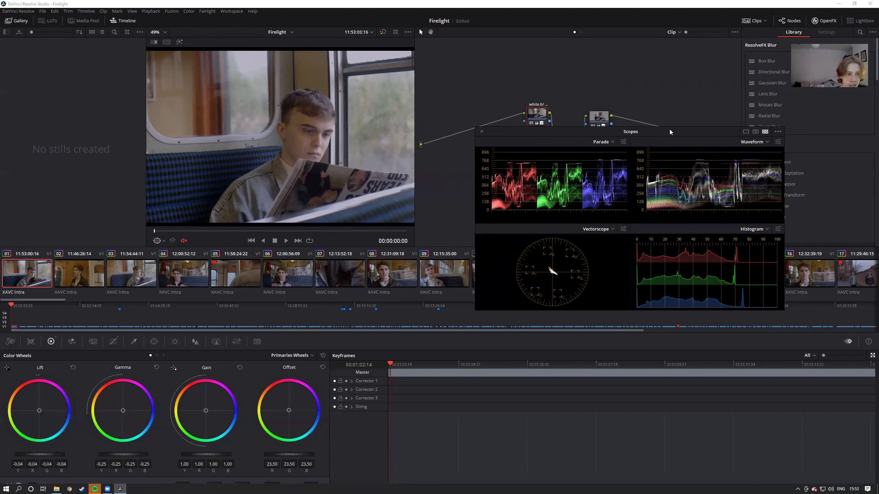
{"action": "left_click", "coordinate": [481, 131]}
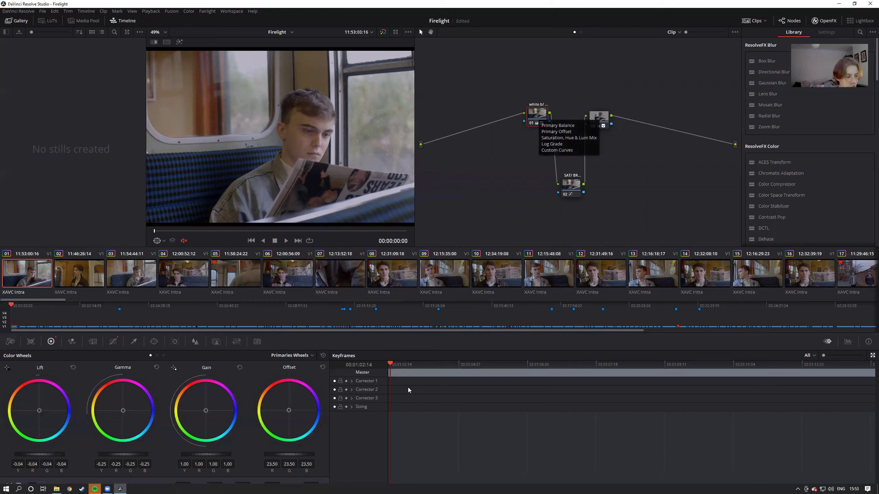
- Move clip 01's playhead to 00:00:04:05 and review the color wheels in Primaries Bars and Log modes
{"action": "left_click_drag", "start_coordinate": [391, 364], "coordinate": [564, 362]}
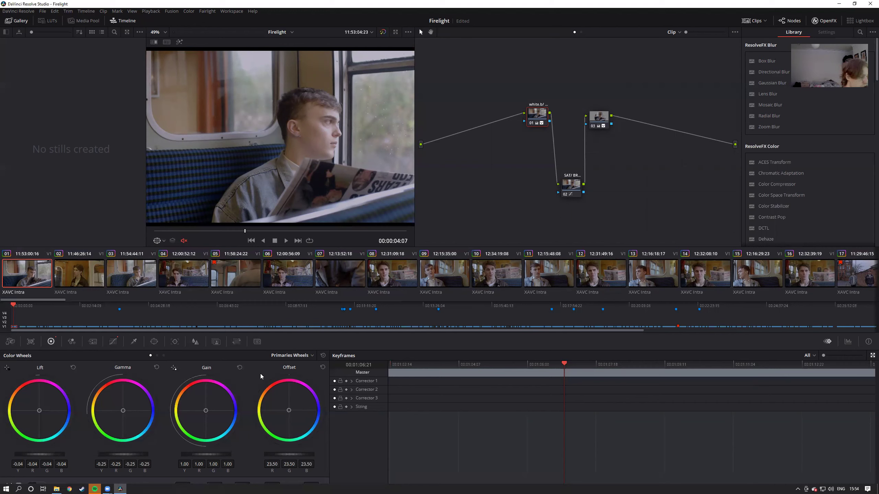
{"action": "left_click", "coordinate": [157, 355]}
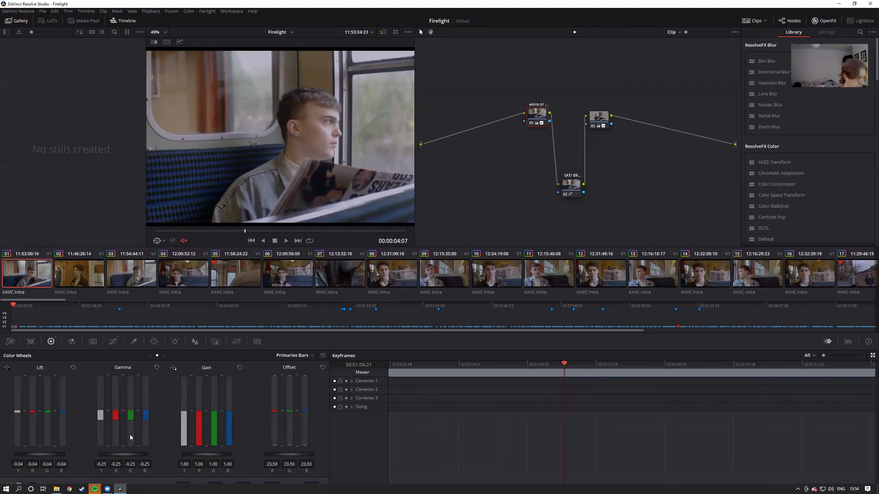
{"action": "left_click", "coordinate": [164, 355]}
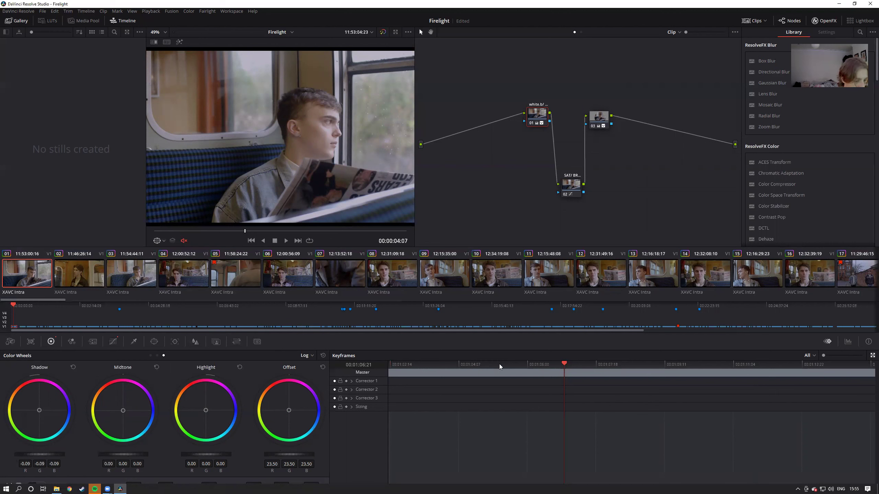
{"action": "left_click_drag", "start_coordinate": [564, 364], "coordinate": [562, 363]}
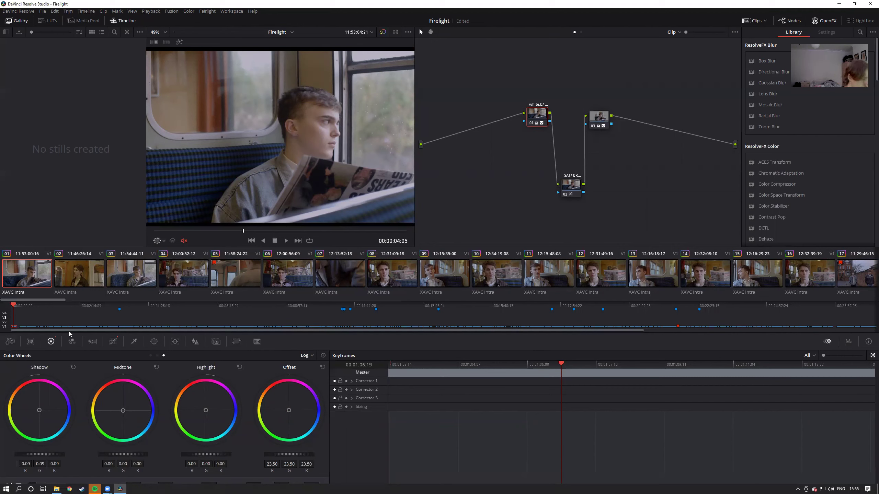
- Open the RGB Mixer and show the Parade scopes in place of the keyframes
{"action": "left_click", "coordinate": [72, 341]}
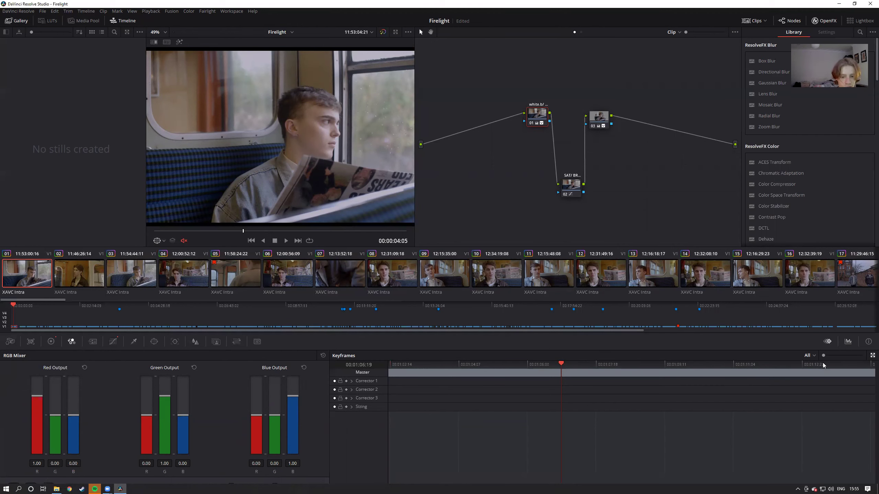
{"action": "left_click", "coordinate": [849, 341]}
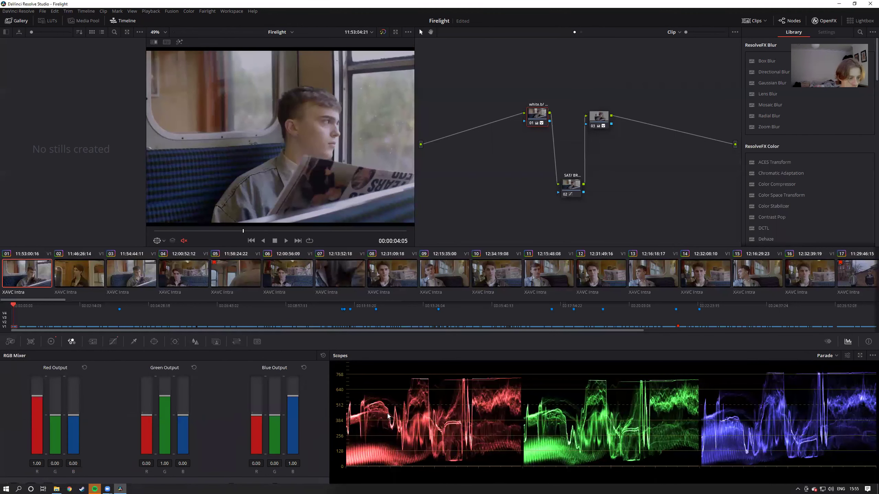
- Try raising the red level of the RGB Mixer's Blue Output to 0.34, and undo the change
{"action": "left_click_drag", "start_coordinate": [258, 417], "coordinate": [258, 405]}
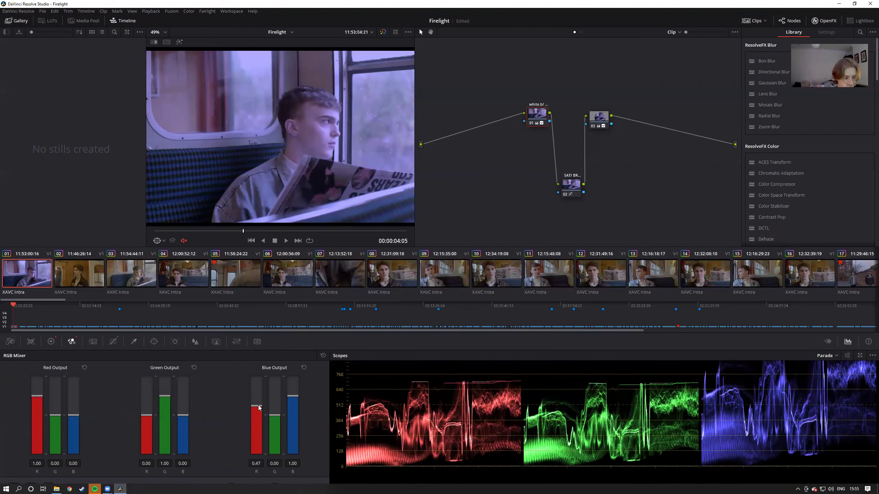
{"action": "left_click_drag", "start_coordinate": [258, 405], "coordinate": [258, 408]}
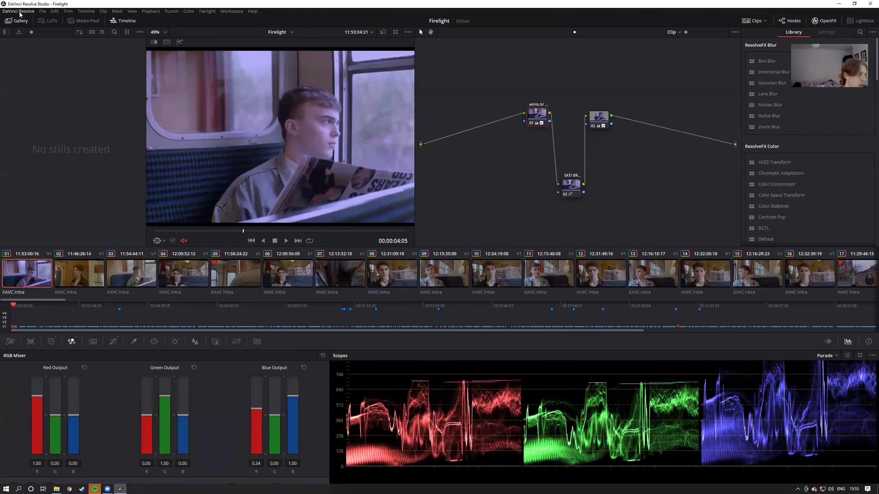
{"action": "left_click", "coordinate": [54, 11]}
{"action": "left_click", "coordinate": [64, 20]}
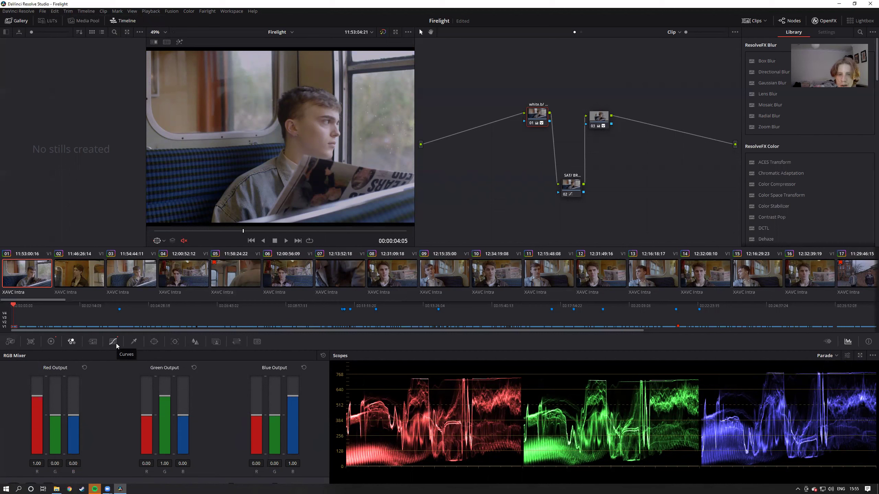
- Set the color wheels back to Primaries Wheels mode and look through the neighbouring grading palettes
{"action": "left_click", "coordinate": [51, 342]}
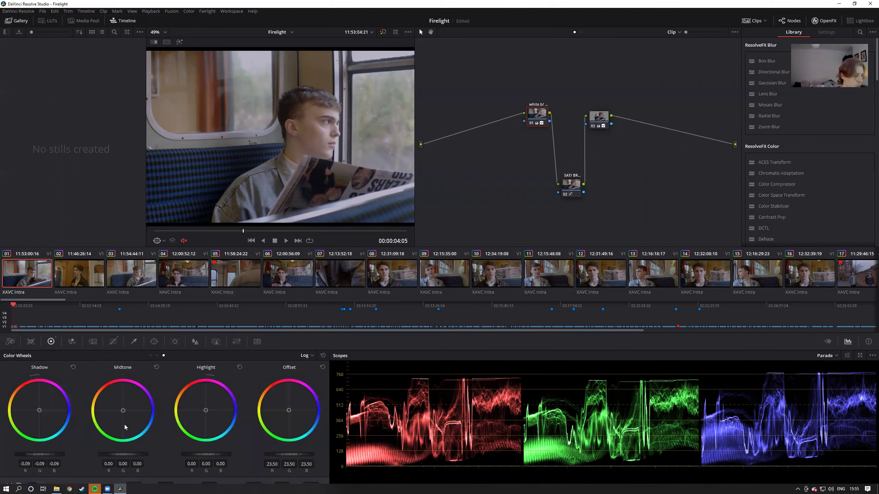
{"action": "left_click", "coordinate": [151, 356]}
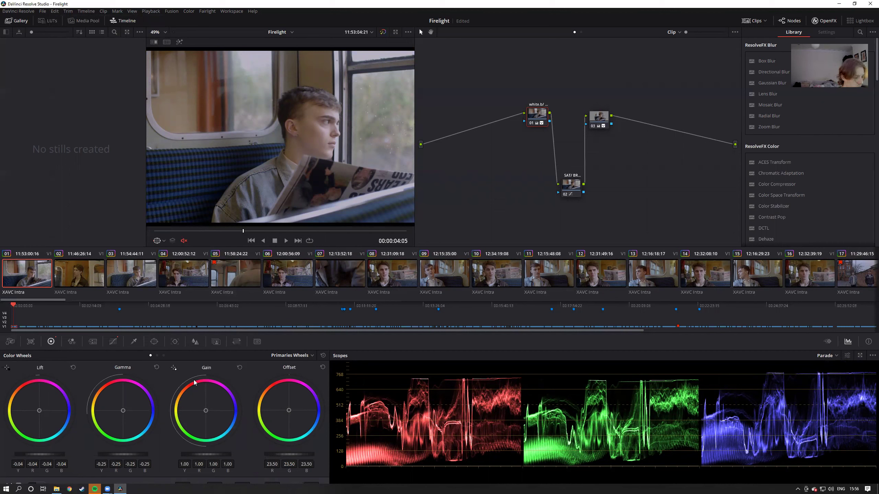
{"action": "left_click", "coordinate": [71, 342]}
{"action": "left_click", "coordinate": [92, 341]}
- Open the custom curves, isolate the blue channel, and try shifting its highlight end point
{"action": "left_click", "coordinate": [113, 342]}
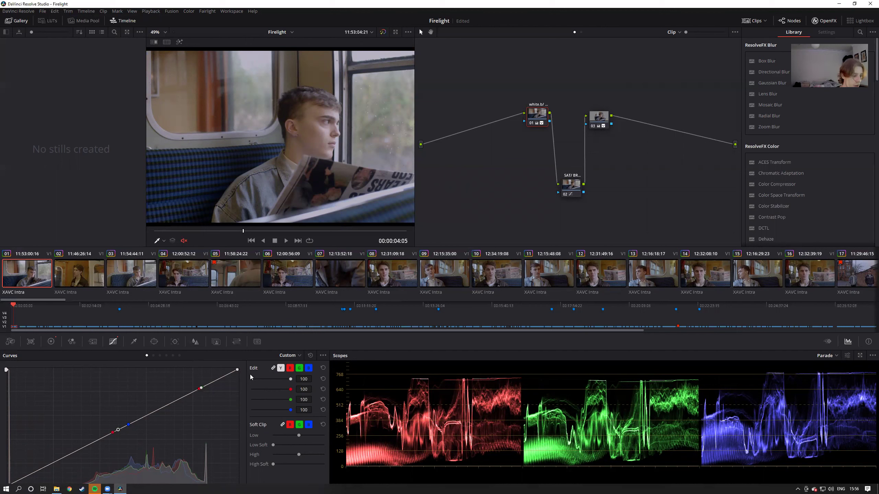
{"action": "left_click", "coordinate": [309, 368]}
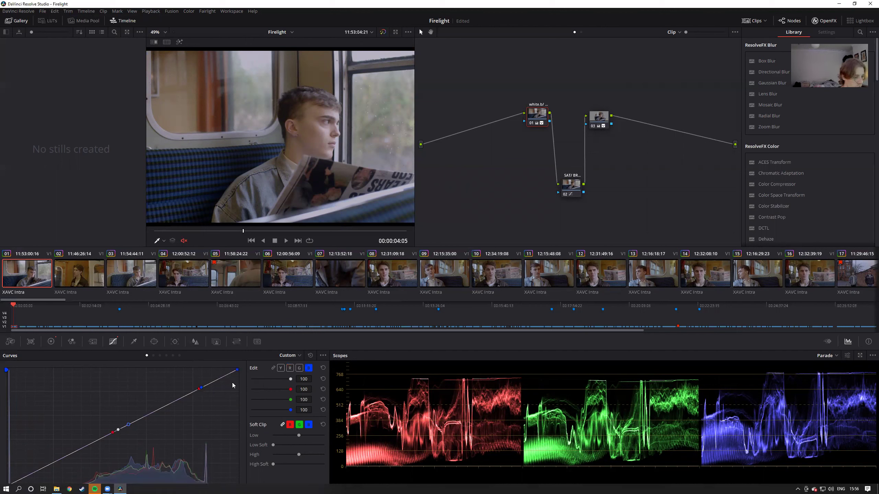
{"action": "mouse_move", "coordinate": [237, 372]}
{"action": "left_mouse_down"}
{"action": "mouse_move", "coordinate": [240, 385]}
{"action": "mouse_move", "coordinate": [233, 364]}
{"action": "mouse_move", "coordinate": [254, 367]}
{"action": "mouse_move", "coordinate": [253, 404]}
{"action": "mouse_move", "coordinate": [249, 372]}
{"action": "left_mouse_up"}
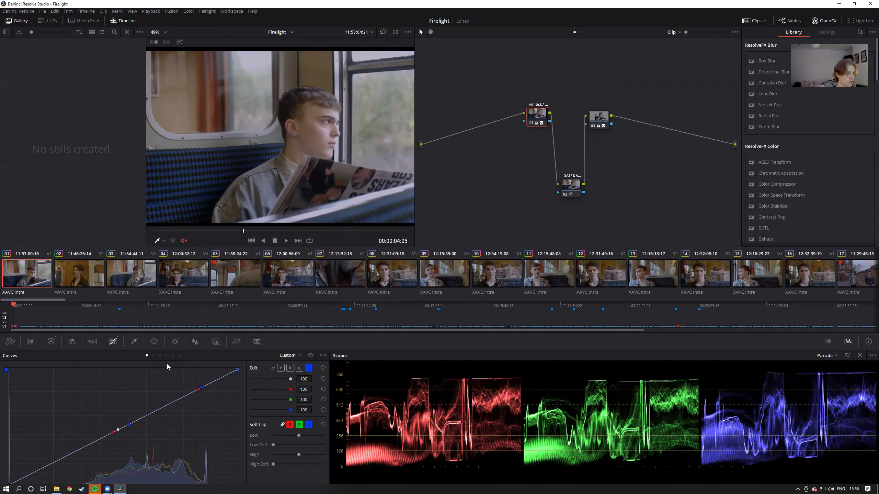
- On the Hue Vs Hue curve, sample the orange curtain in the viewer and shift its middle control point slightly toward red
{"action": "left_click", "coordinate": [153, 355]}
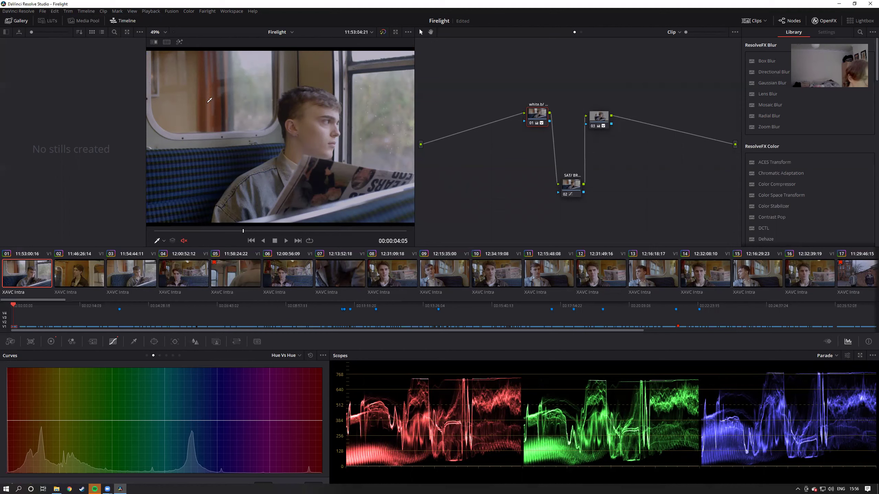
{"action": "mouse_move", "coordinate": [26, 420]}
{"action": "left_mouse_down"}
{"action": "mouse_move", "coordinate": [23, 413]}
{"action": "mouse_move", "coordinate": [22, 423]}
{"action": "left_mouse_up"}
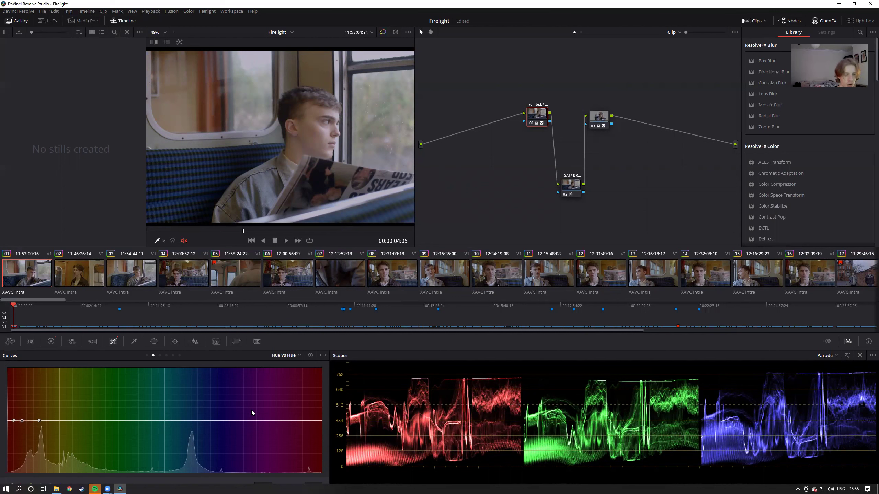
- On the Hue Vs Sat curve, sample the orange curtain and raise its middle control point to boost the orange-red saturation
{"action": "left_click", "coordinate": [160, 356]}
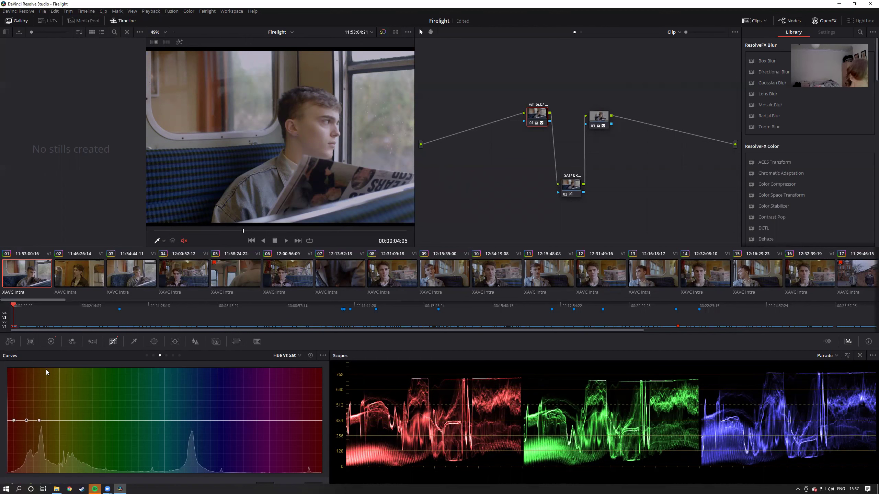
{"action": "left_click_drag", "start_coordinate": [26, 428], "coordinate": [26, 435]}
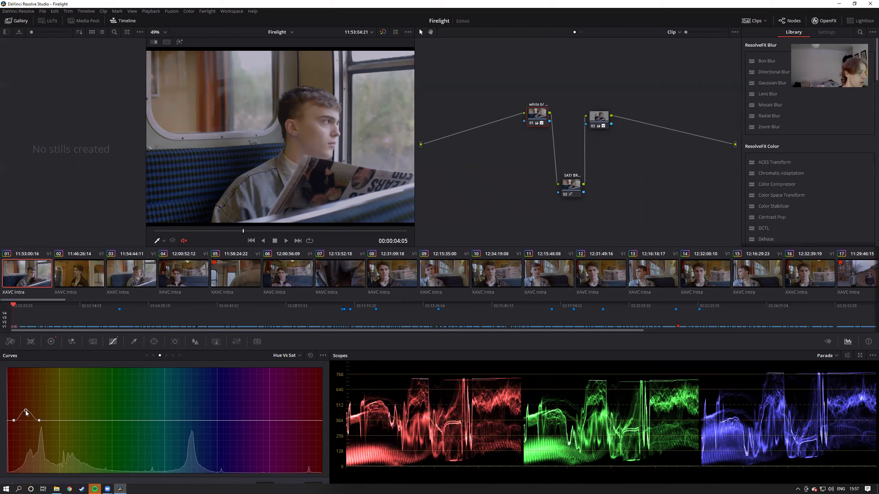
{"action": "left_click_drag", "start_coordinate": [26, 435], "coordinate": [21, 413]}
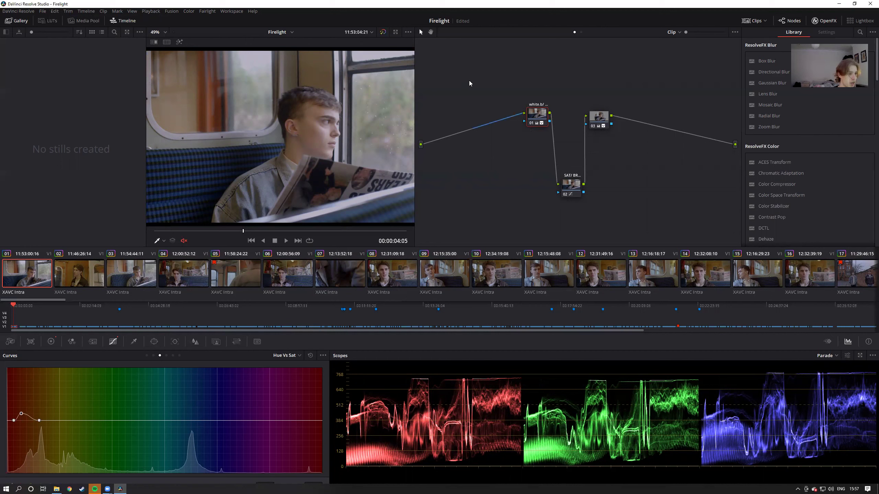
- Review the Hue Vs Lum, Lum Vs Sat and Sat Vs Sat curves
{"action": "left_click", "coordinate": [167, 356]}
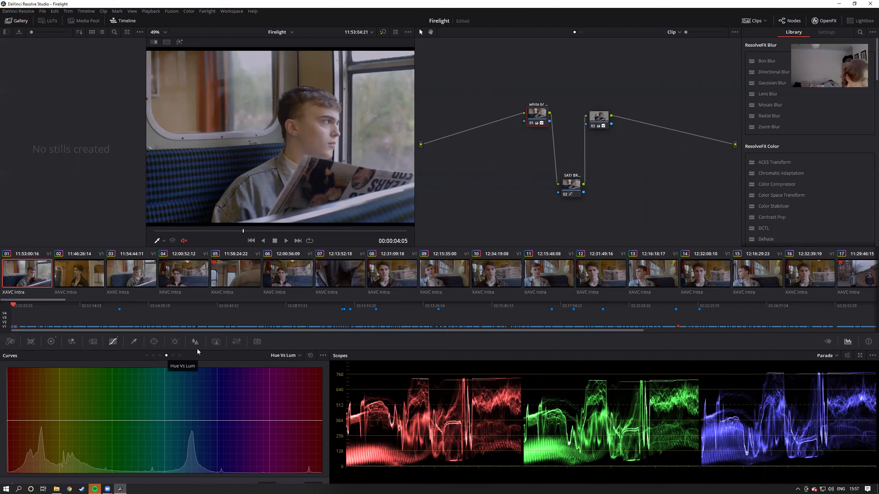
{"action": "left_click", "coordinate": [173, 355]}
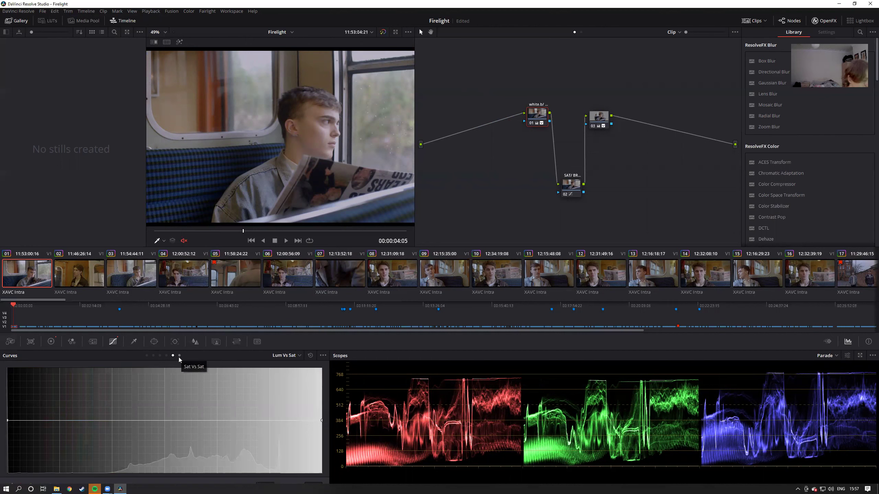
{"action": "left_click", "coordinate": [179, 356]}
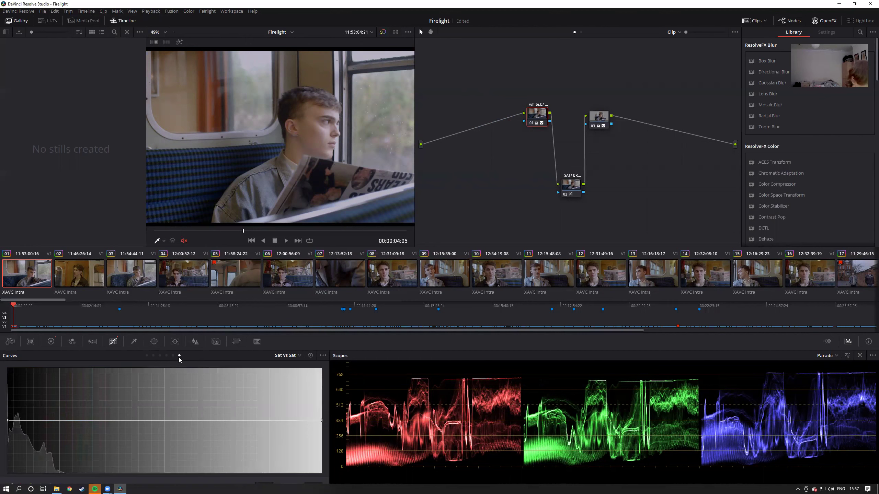
- Add a corrector node after node 03 and sample the pale wall behind the passenger with the HSL qualifier
{"action": "left_click", "coordinate": [133, 342]}
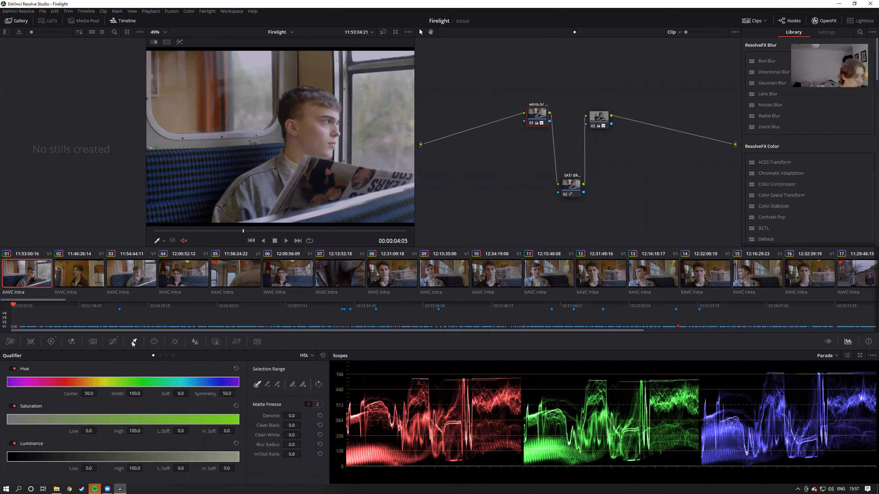
{"action": "scroll", "coordinate": [278, 119], "scroll_direction": "up", "scroll_amount": 3}
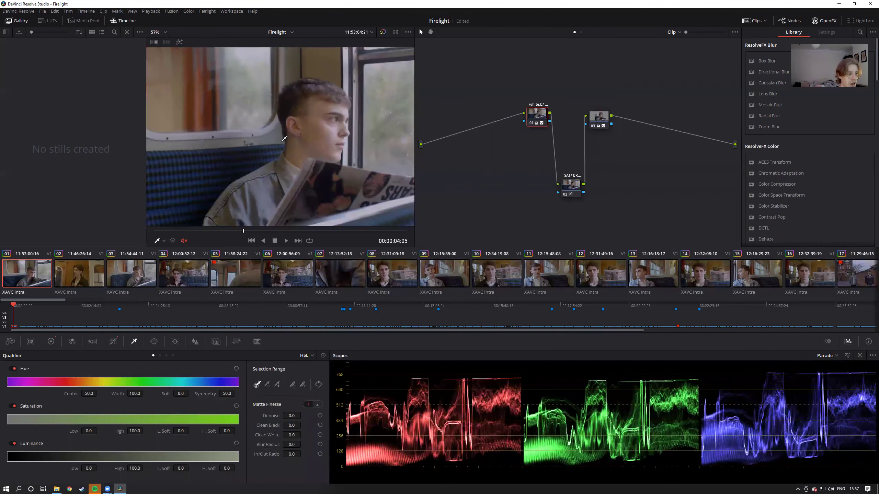
{"action": "scroll", "coordinate": [284, 139], "scroll_direction": "down", "scroll_amount": 2}
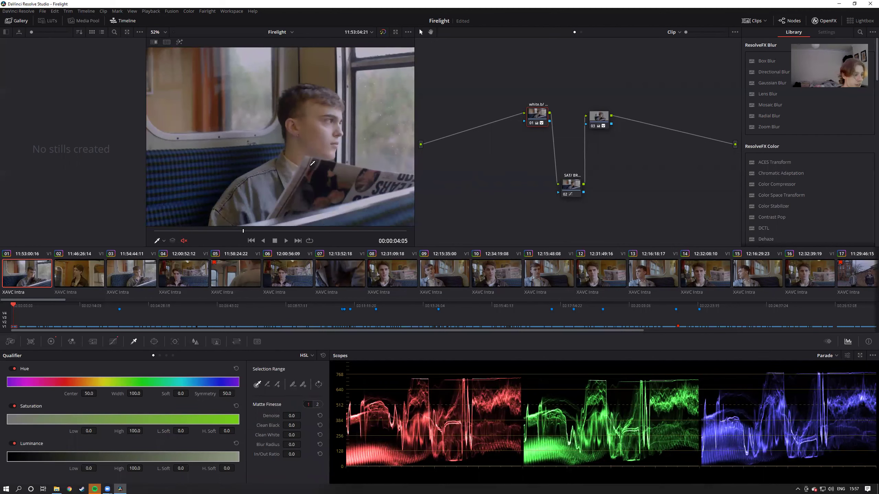
{"action": "scroll", "coordinate": [310, 162], "scroll_direction": "down", "scroll_amount": 3}
{"action": "scroll", "coordinate": [312, 159], "scroll_direction": "up", "scroll_amount": 1}
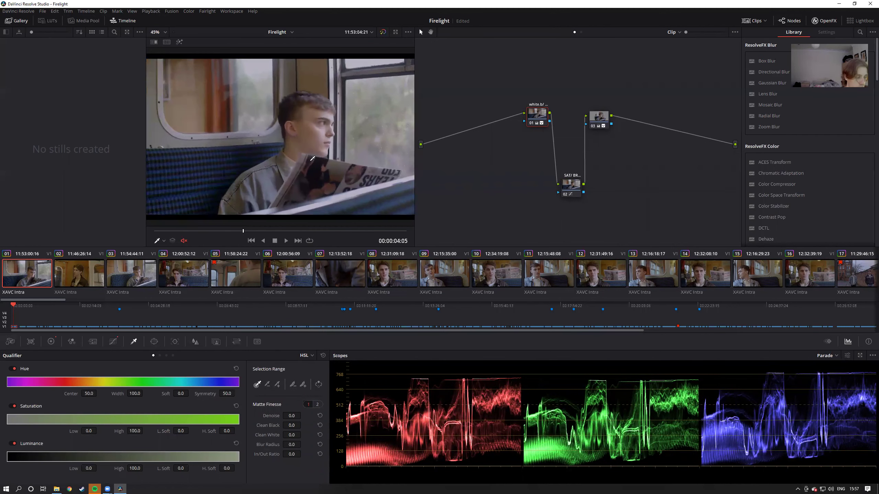
{"action": "right_click", "coordinate": [483, 196]}
{"action": "mouse_move", "coordinate": [516, 206]}
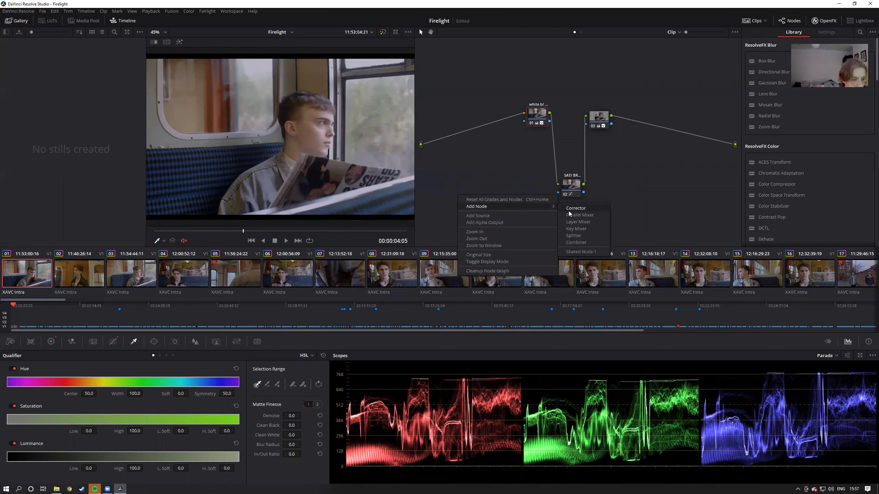
{"action": "left_click", "coordinate": [575, 208]}
{"action": "left_click_drag", "start_coordinate": [469, 198], "coordinate": [658, 119]}
{"action": "left_click", "coordinate": [265, 142]}
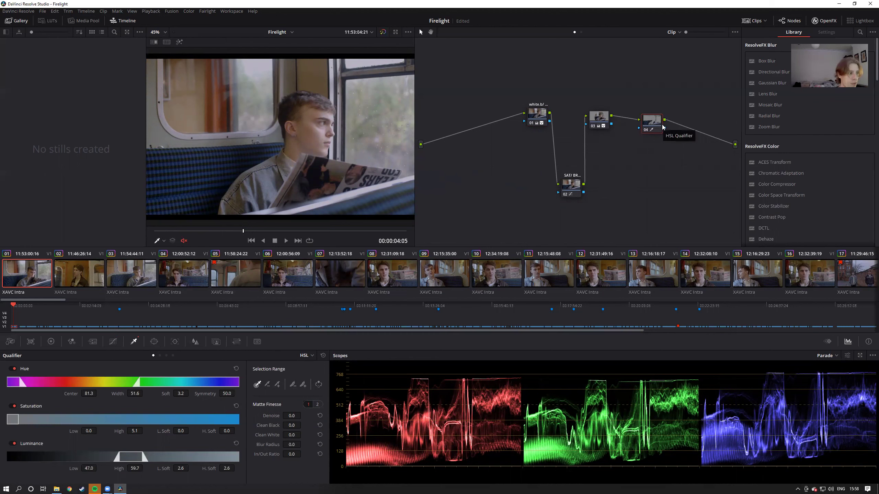
- Highlight the qualified area in the viewer, set the hue center to 69.1, and turn the highlight off
{"action": "left_click", "coordinate": [179, 42]}
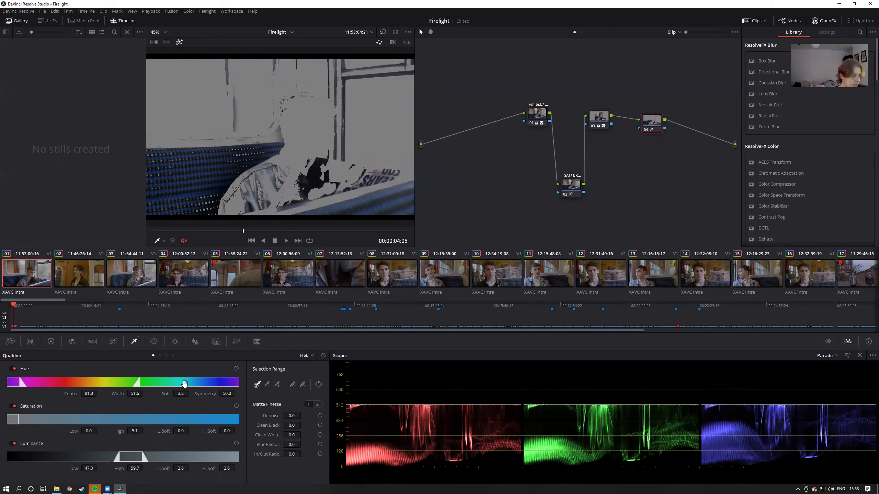
{"action": "left_click_drag", "start_coordinate": [181, 385], "coordinate": [153, 381]}
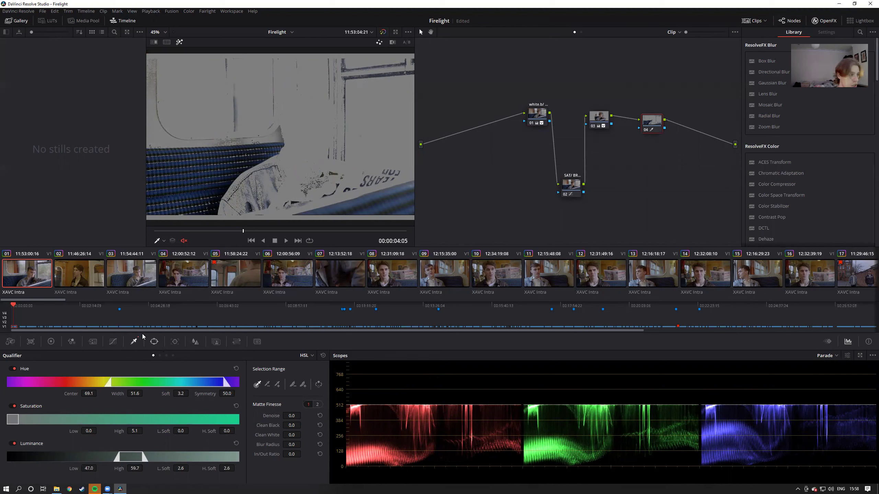
{"action": "left_click", "coordinate": [179, 42]}
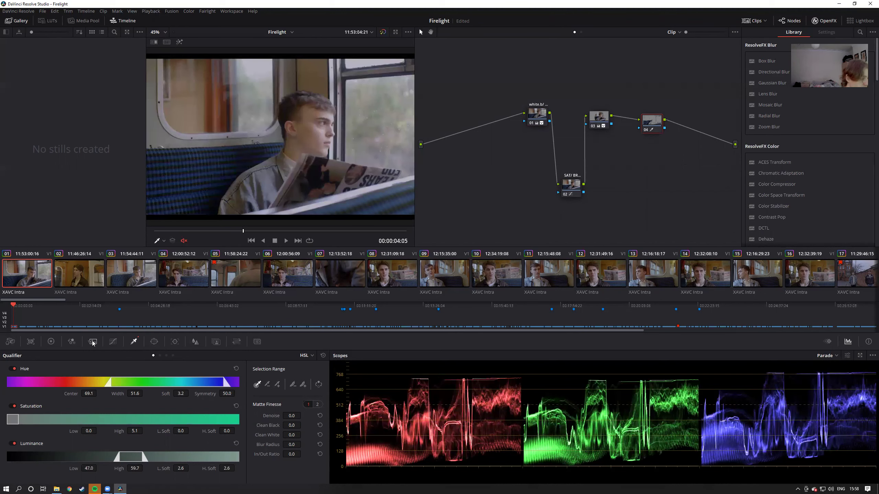
- Shift node 04's gamma color balance slightly toward orange, to red 0.01 and blue -0.03
{"action": "left_click", "coordinate": [50, 342]}
{"action": "left_click_drag", "start_coordinate": [121, 411], "coordinate": [120, 409]}
{"action": "scroll", "coordinate": [287, 150], "scroll_direction": "up", "scroll_amount": 2}
{"action": "scroll", "coordinate": [287, 150], "scroll_direction": "down", "scroll_amount": 4}
{"action": "scroll", "coordinate": [287, 151], "scroll_direction": "up", "scroll_amount": 1}
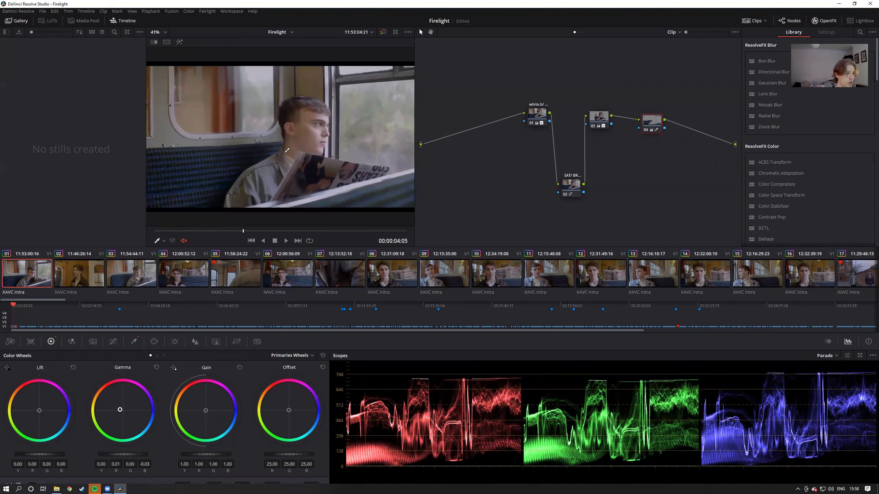
{"action": "scroll", "coordinate": [284, 175], "scroll_direction": "down", "scroll_amount": 1}
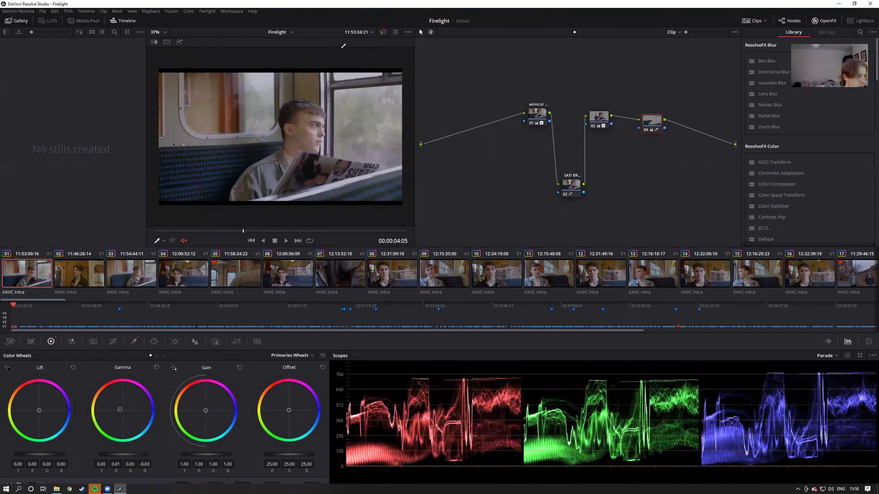
- Delete qualifier node 04 and undo the deletion
{"action": "right_click", "coordinate": [659, 122]}
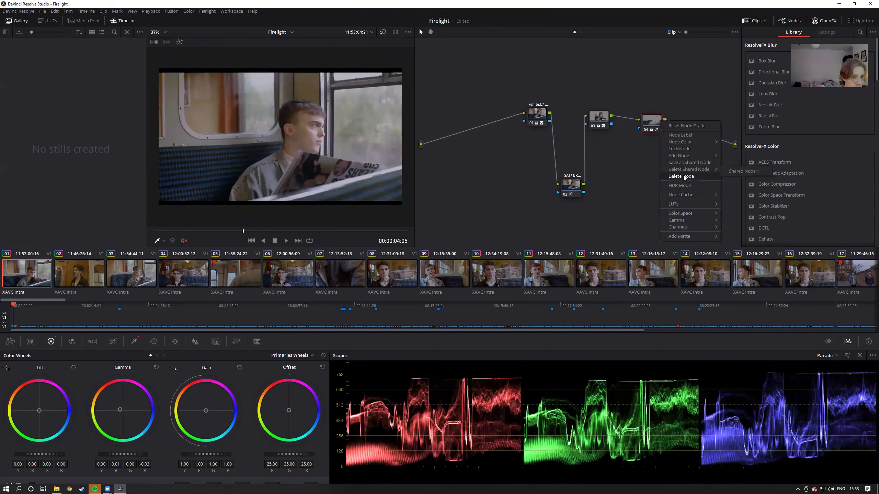
{"action": "left_click", "coordinate": [653, 172]}
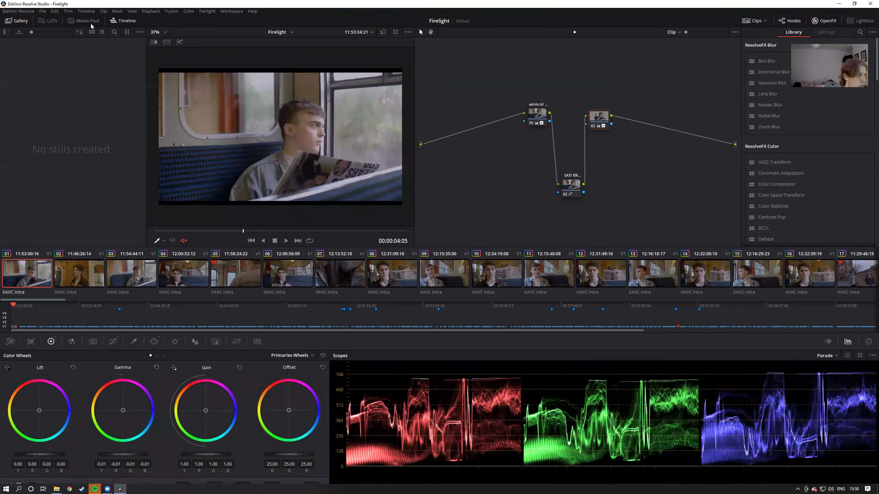
{"action": "left_click", "coordinate": [55, 11]}
{"action": "left_click", "coordinate": [63, 25]}
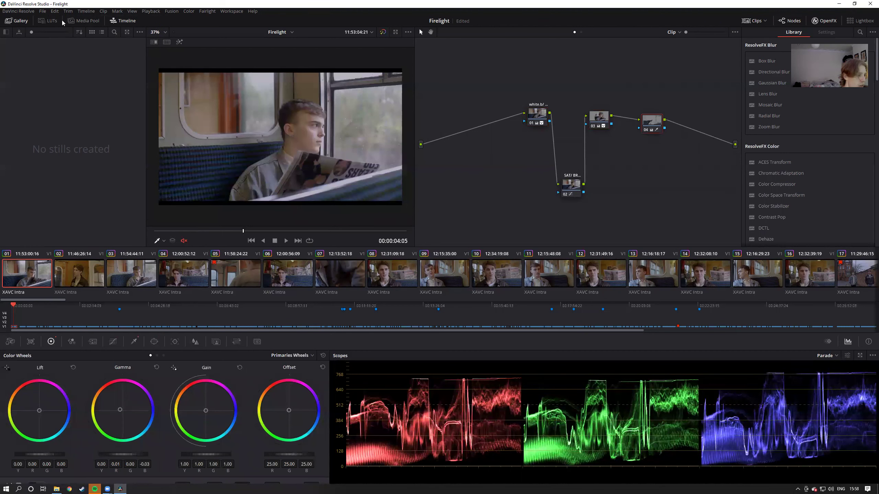
- Delete node 04 again and check the frame full screen without it
{"action": "right_click", "coordinate": [653, 125]}
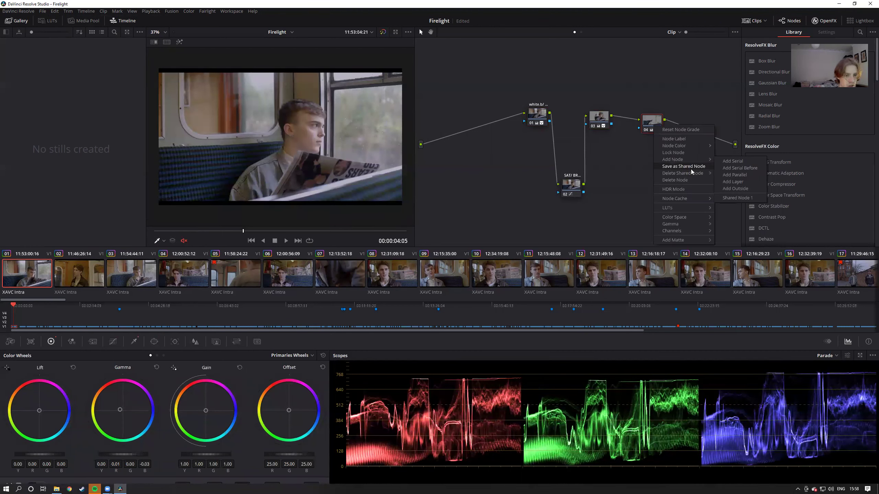
{"action": "left_click", "coordinate": [687, 181]}
{"action": "key", "text": "ctrl+f"}
{"action": "mouse_move", "coordinate": [280, 222]}
{"action": "key", "text": "ctrl+f"}
- Try an unconnected corrector node in the graph, and undo the edits back to the original qualifier node 04
{"action": "right_click", "coordinate": [638, 155]}
{"action": "mouse_move", "coordinate": [657, 164]}
{"action": "left_click", "coordinate": [758, 167]}
{"action": "right_click", "coordinate": [642, 155]}
{"action": "left_click", "coordinate": [657, 206]}
{"action": "left_click", "coordinate": [53, 11]}
{"action": "left_click", "coordinate": [63, 21]}
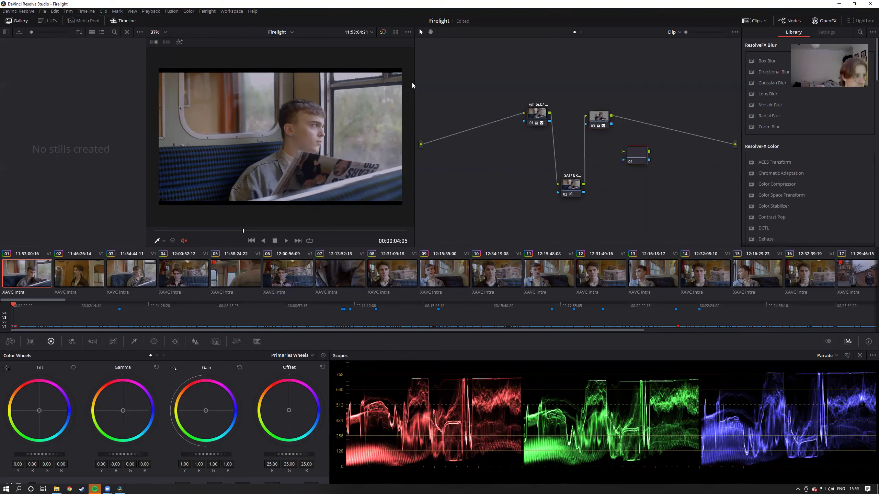
{"action": "left_click", "coordinate": [54, 11]}
{"action": "left_click", "coordinate": [58, 22]}
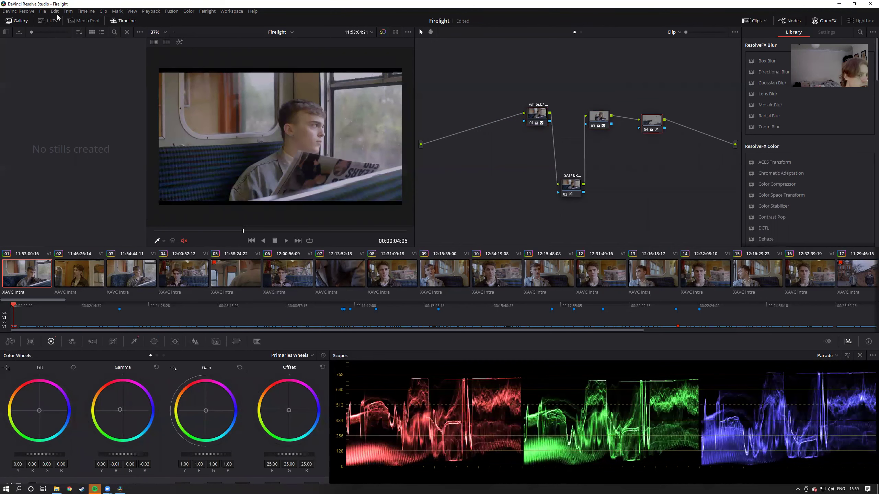
- Check the frame full screen with the qualifier grade applied, and delete node 04 from the node chain
{"action": "key", "text": "ctrl+f"}
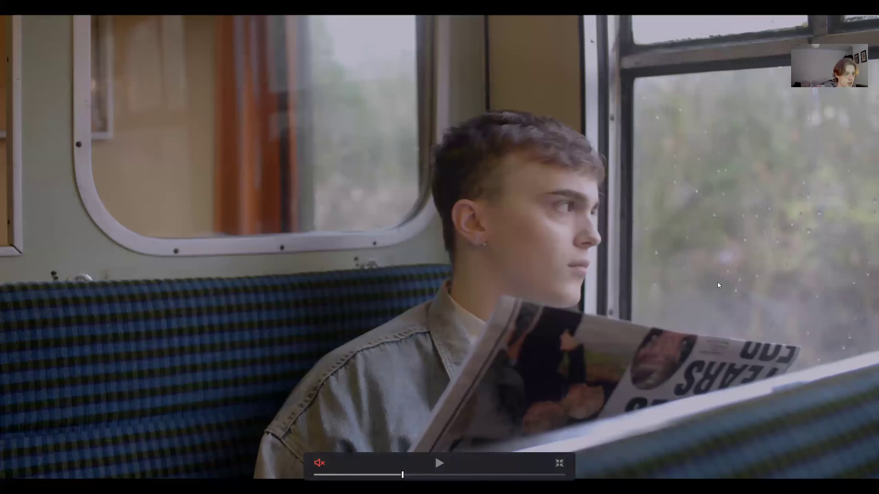
{"action": "key", "text": "ctrl+f"}
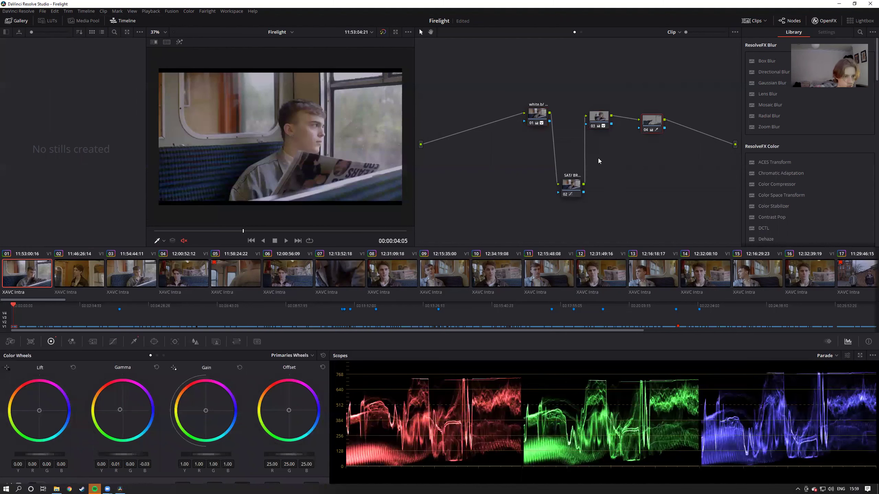
{"action": "right_click", "coordinate": [649, 123]}
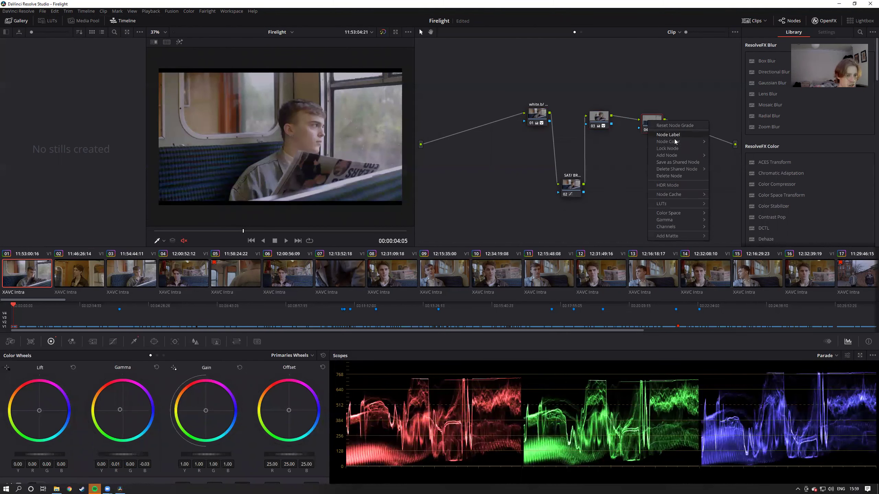
{"action": "left_click", "coordinate": [678, 177]}
{"action": "scroll", "coordinate": [294, 185], "scroll_direction": "down", "scroll_amount": 1}
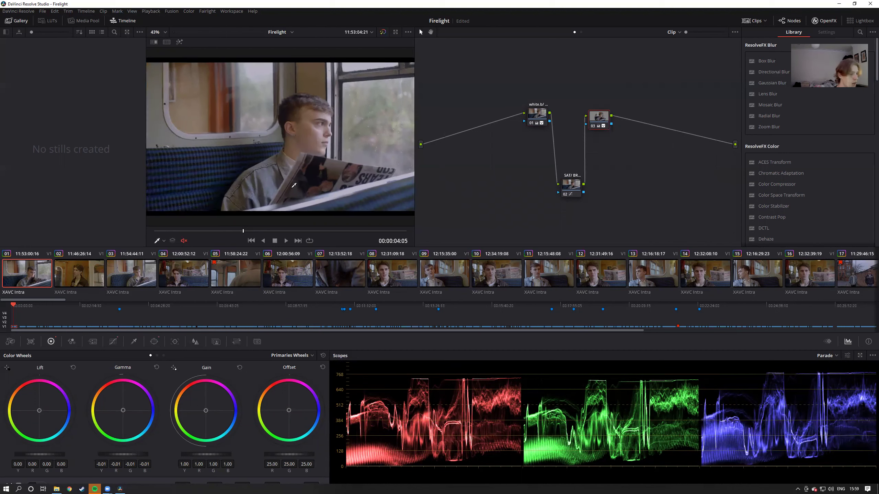
- Review the power window shapes on node 03, trying the curve and linear windows and leaving every window off
{"action": "left_click", "coordinate": [174, 342]}
{"action": "left_click", "coordinate": [152, 342]}
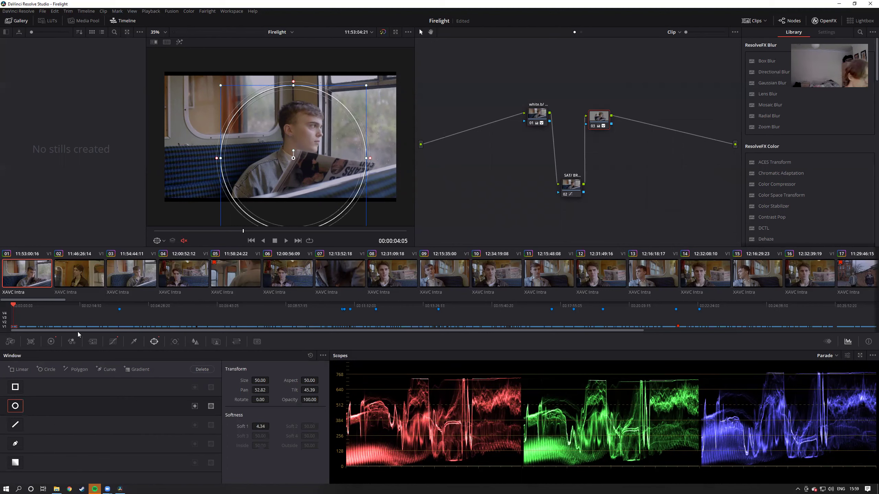
{"action": "left_click", "coordinate": [20, 442]}
{"action": "left_click", "coordinate": [16, 387]}
{"action": "left_click", "coordinate": [15, 387]}
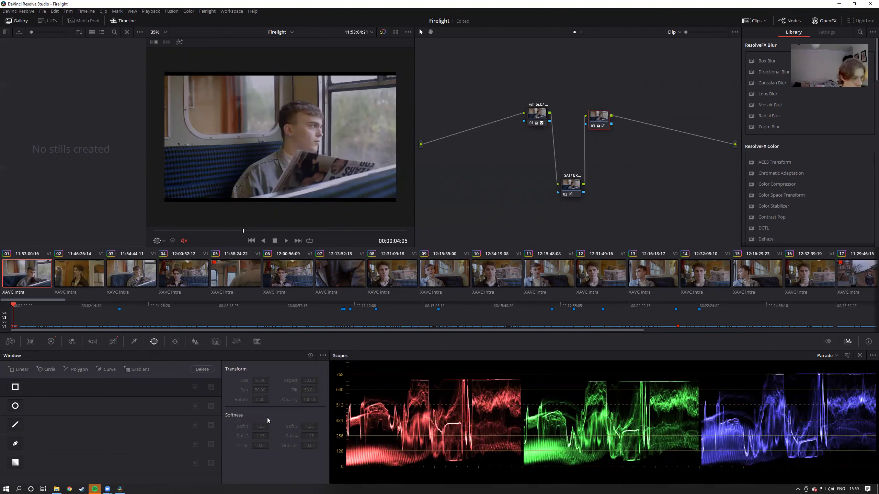
- Move the clip to 00:00:02:08 in the tracker and enable a linear window on node 03 for tracking
{"action": "left_click", "coordinate": [175, 342]}
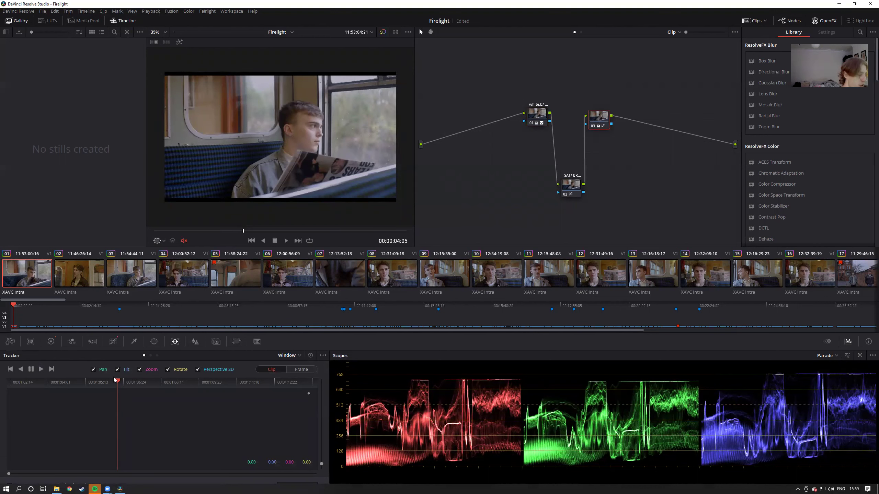
{"action": "left_click_drag", "start_coordinate": [118, 381], "coordinate": [70, 381]}
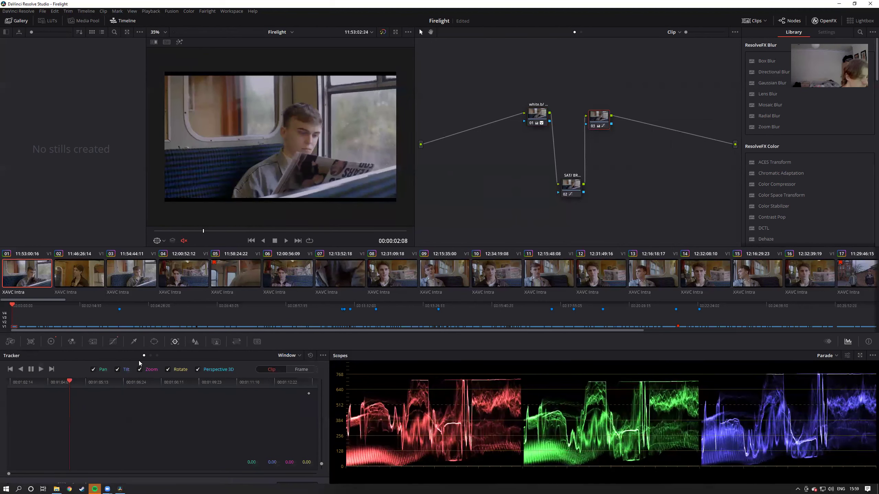
{"action": "left_click", "coordinate": [154, 342]}
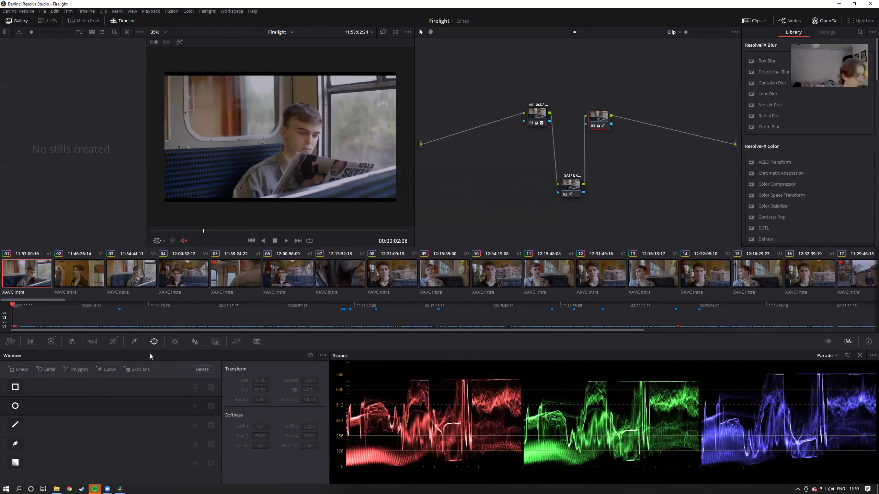
{"action": "left_click", "coordinate": [17, 387]}
{"action": "left_click", "coordinate": [175, 342]}
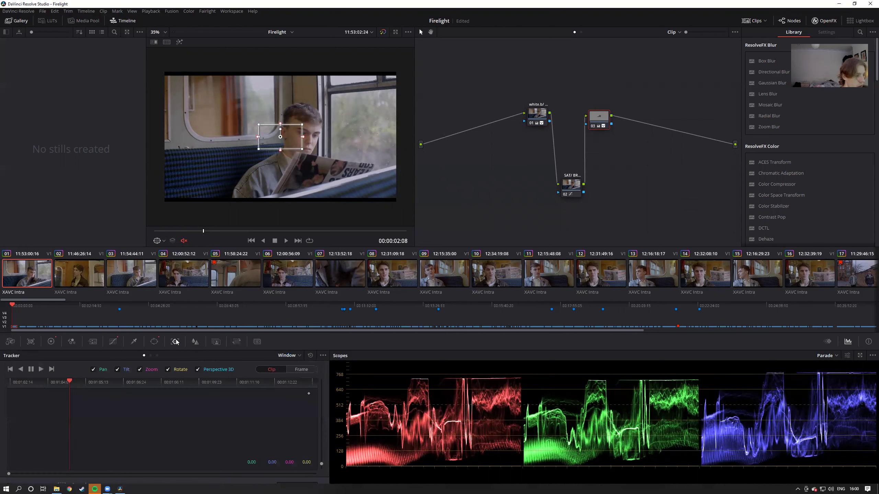
- Switch the window tracker to Frame mode and return it to Clip mode
{"action": "right_click", "coordinate": [283, 130]}
{"action": "left_click", "coordinate": [461, 128]}
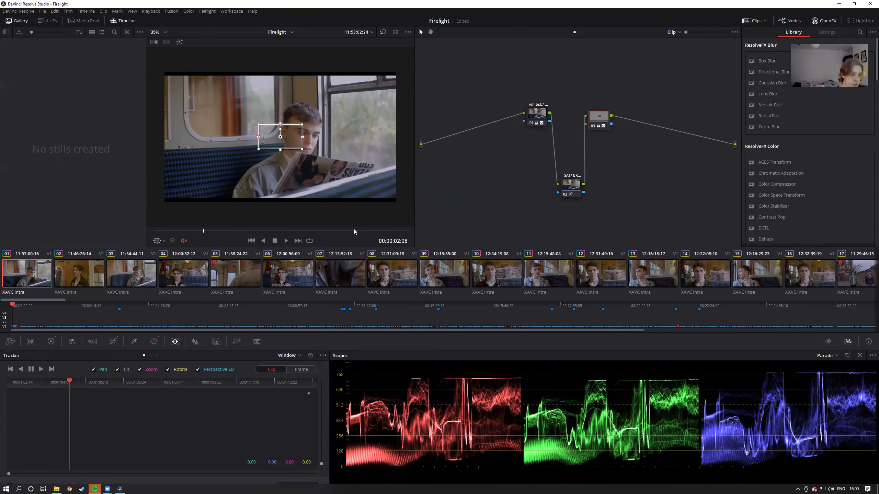
{"action": "left_click", "coordinate": [306, 372]}
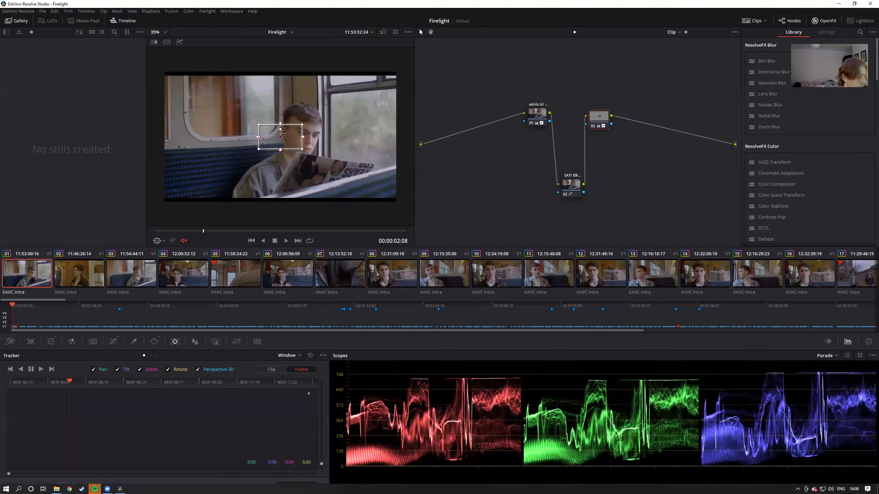
{"action": "left_click", "coordinate": [270, 370]}
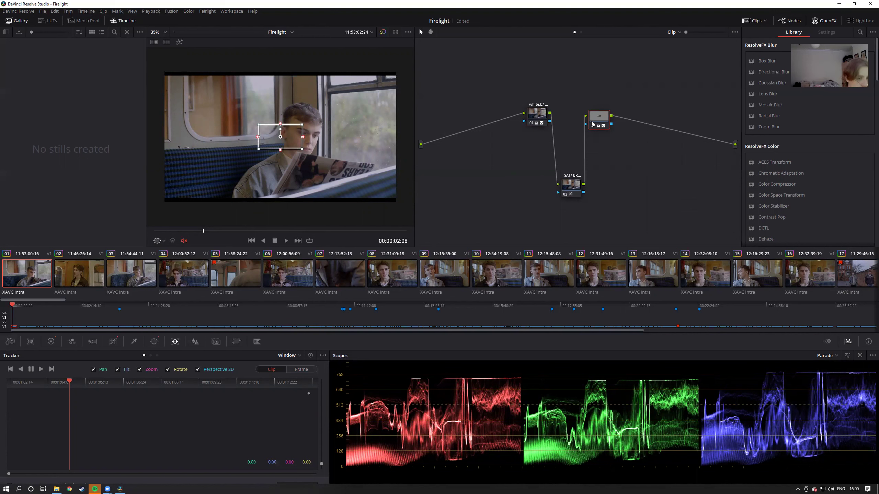
- Turn off the linear window on node 03
{"action": "right_click", "coordinate": [603, 118]}
{"action": "left_click", "coordinate": [552, 158]}
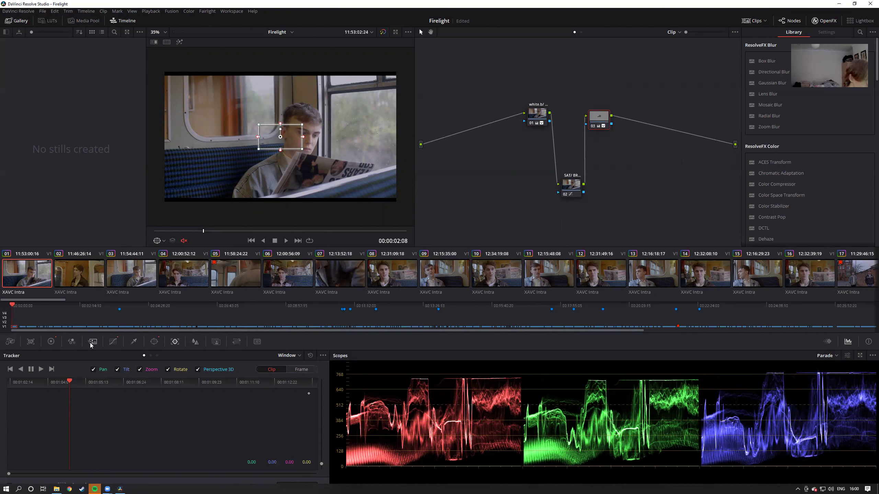
{"action": "left_click", "coordinate": [152, 341]}
{"action": "left_click", "coordinate": [21, 388]}
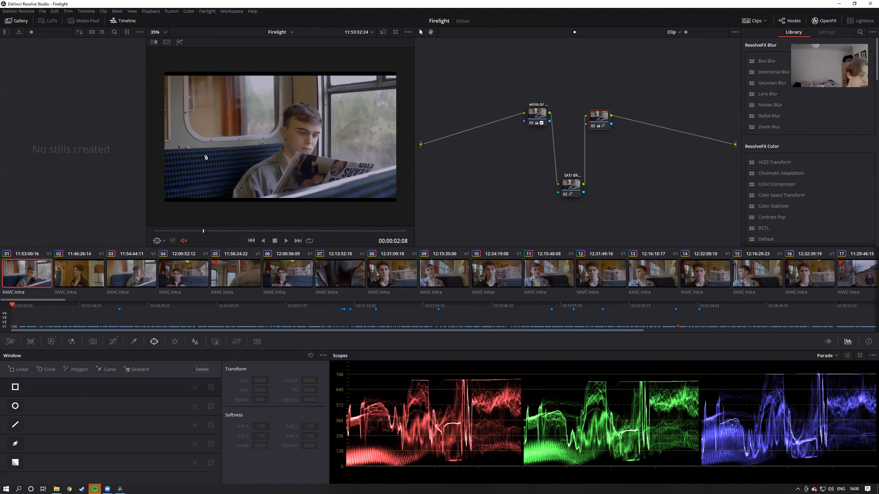
- Grab a still of the graded frame into the gallery and select all three nodes in the node graph
{"action": "left_click_drag", "start_coordinate": [654, 209], "coordinate": [496, 82]}
{"action": "right_click", "coordinate": [255, 134]}
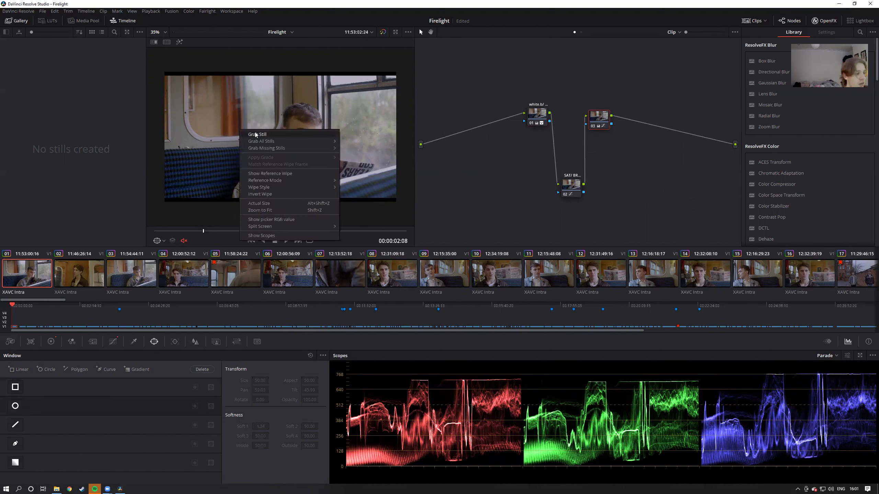
{"action": "left_click", "coordinate": [260, 136]}
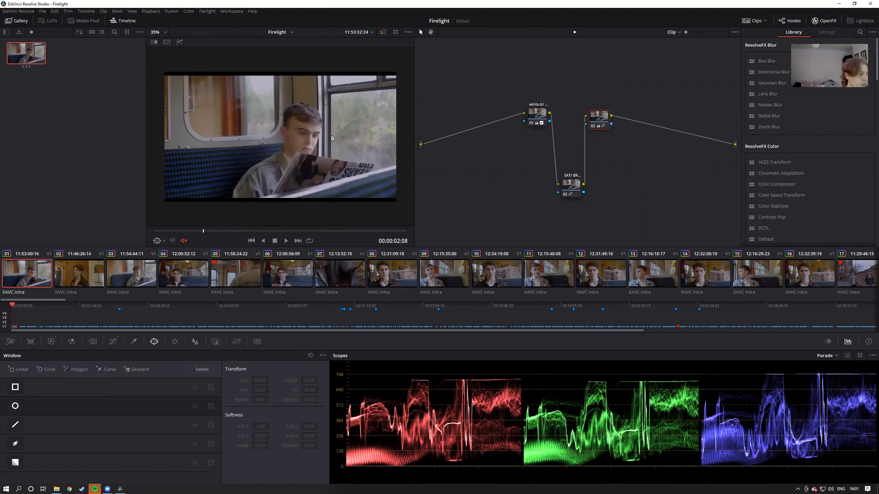
{"action": "left_click_drag", "start_coordinate": [705, 230], "coordinate": [495, 90]}
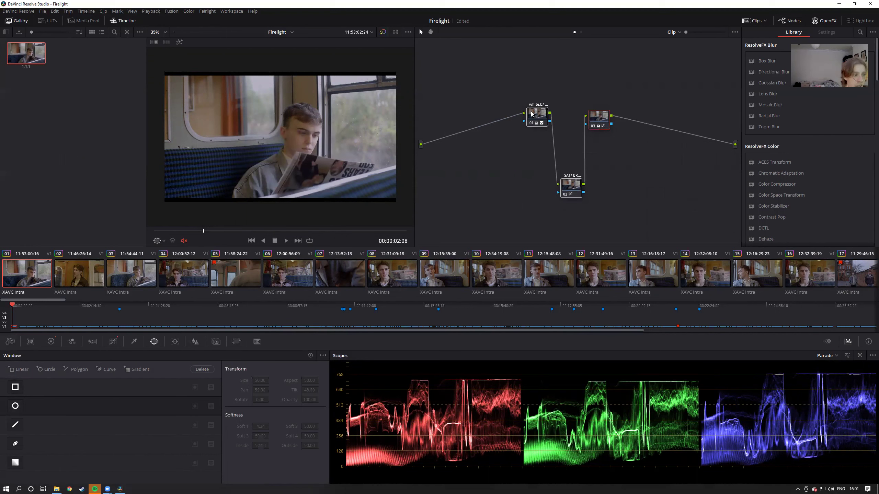
- Select node 01, bring up its primary color wheels and inspect the graded frame full screen
{"action": "mouse_move", "coordinate": [532, 114]}
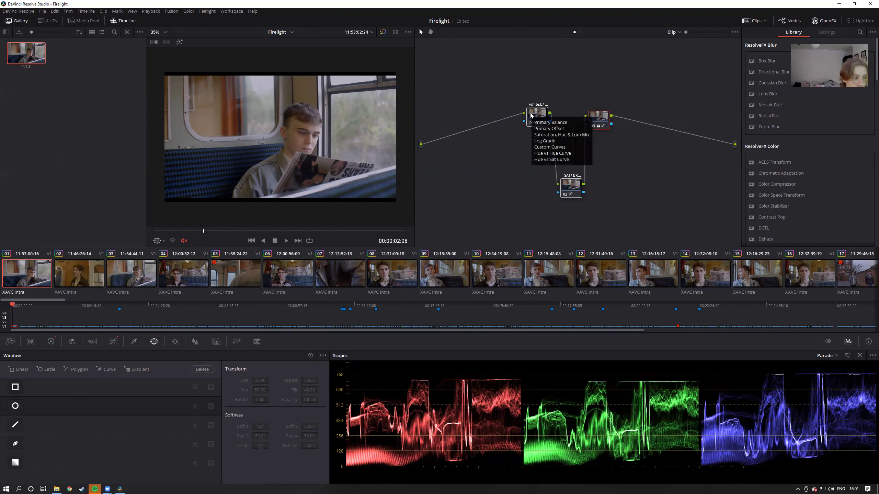
{"action": "left_click", "coordinate": [532, 115]}
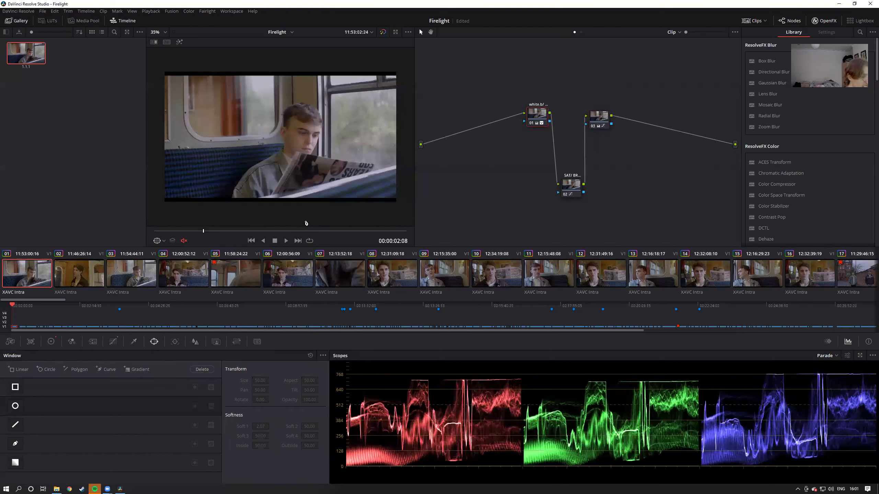
{"action": "left_click", "coordinate": [49, 342]}
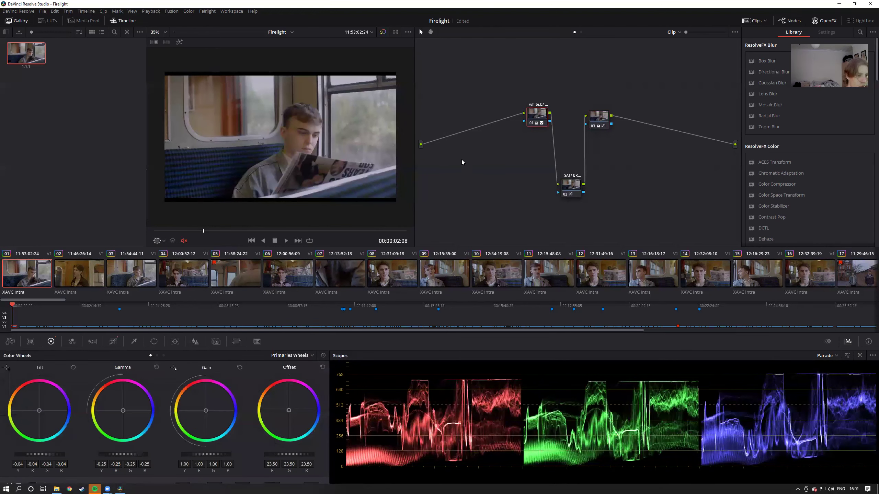
{"action": "key", "text": "ctrl+f"}
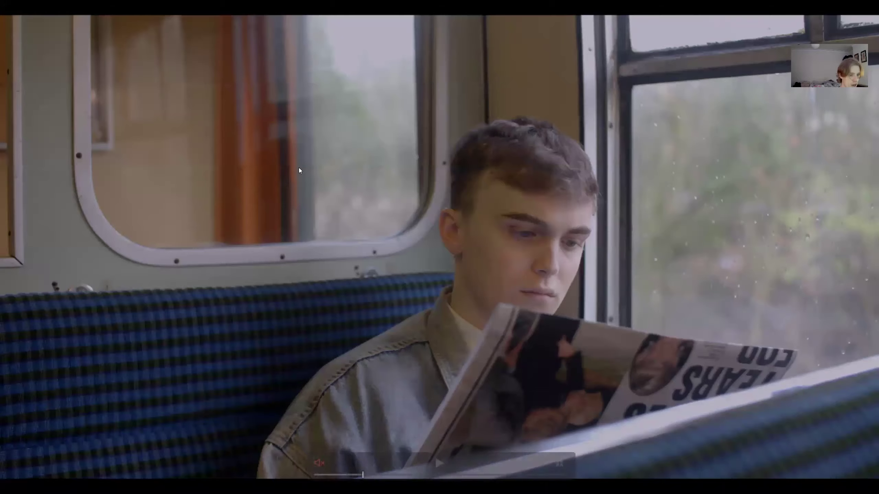
{"action": "key", "text": "Escape"}
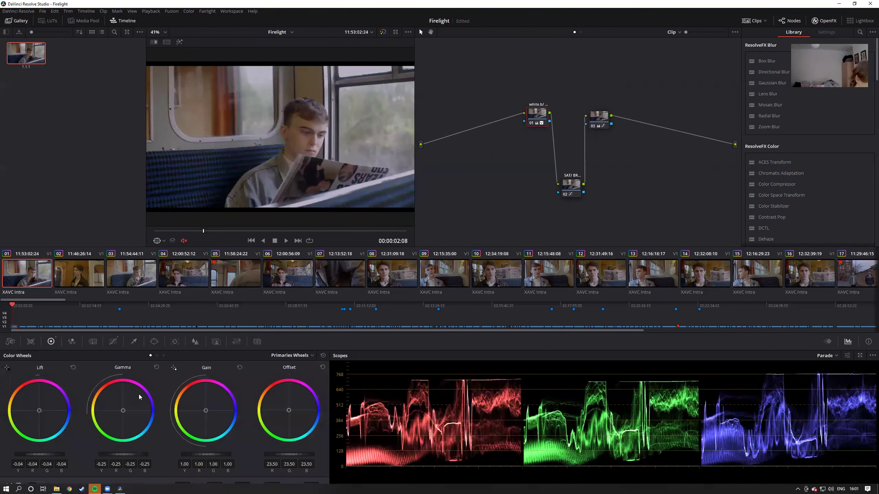
- Warm node 01 with gamma at about R -0.24, G -0.26, B -0.27 and offset at about R 23.74, G 23.36, B 22.45
{"action": "left_click_drag", "start_coordinate": [124, 414], "coordinate": [122, 410]}
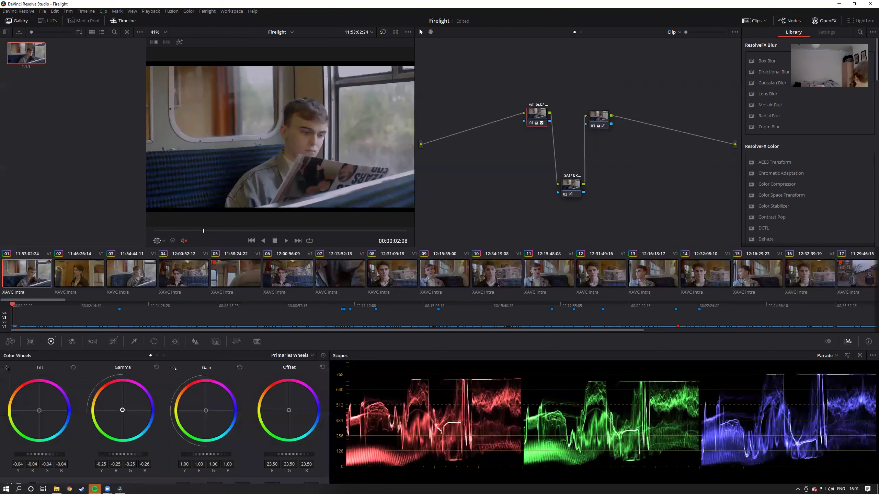
{"action": "scroll", "coordinate": [350, 147], "scroll_direction": "up", "scroll_amount": 1}
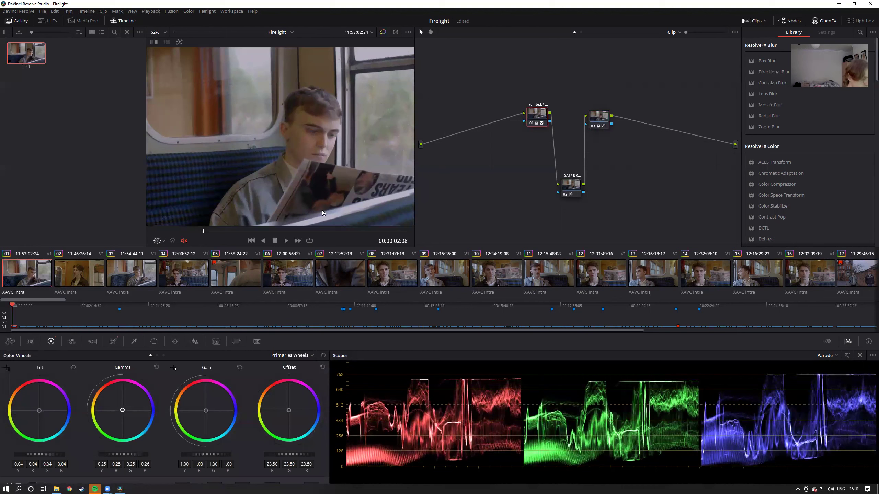
{"action": "left_click_drag", "start_coordinate": [121, 410], "coordinate": [121, 409]}
{"action": "left_click_drag", "start_coordinate": [287, 412], "coordinate": [286, 410]}
{"action": "scroll", "coordinate": [272, 200], "scroll_direction": "down", "scroll_amount": 1}
{"action": "scroll", "coordinate": [276, 180], "scroll_direction": "down", "scroll_amount": 1}
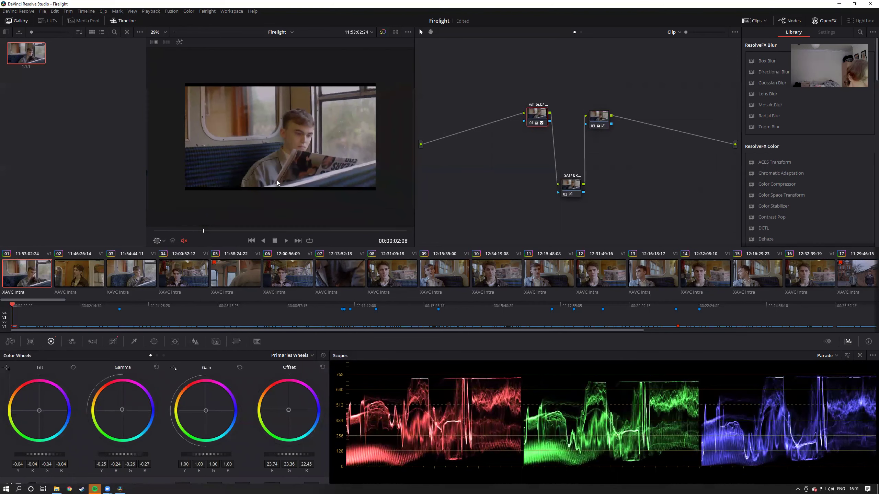
- Check the warmer frame full screen and grab it as a second still in the gallery
{"action": "key", "text": "ctrl+f"}
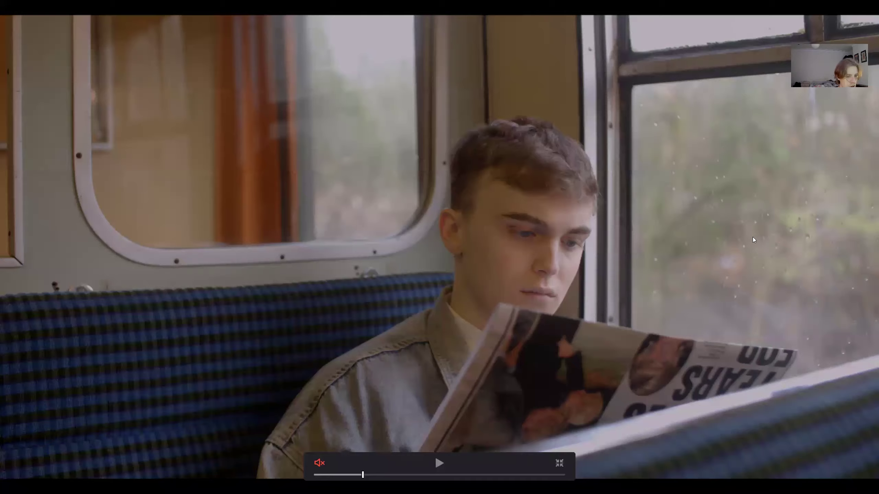
{"action": "key", "text": "ctrl+f"}
{"action": "right_click", "coordinate": [248, 134]}
{"action": "left_click", "coordinate": [260, 143]}
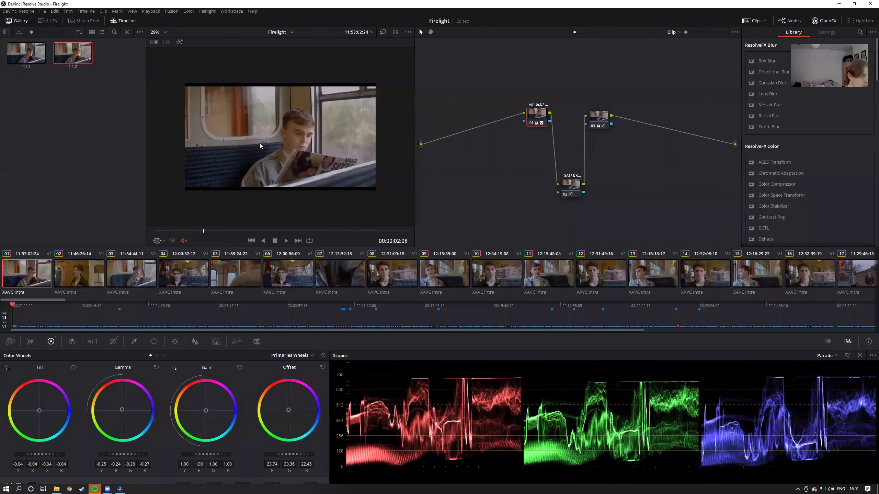
- Apply the grade of still 1.1.1 to clip 01 and compare it full screen with the warmer version
{"action": "scroll", "coordinate": [251, 150], "scroll_direction": "up", "scroll_amount": 2}
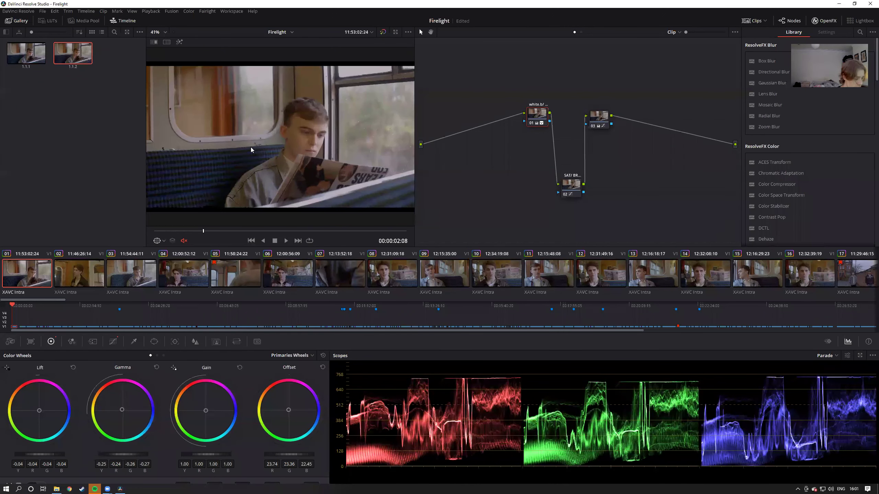
{"action": "key", "text": "ctrl+f"}
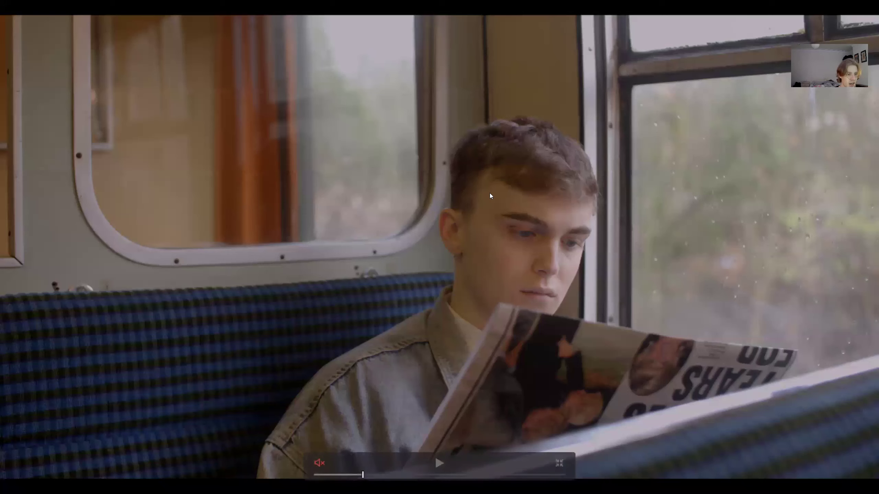
{"action": "key", "text": "ctrl+f"}
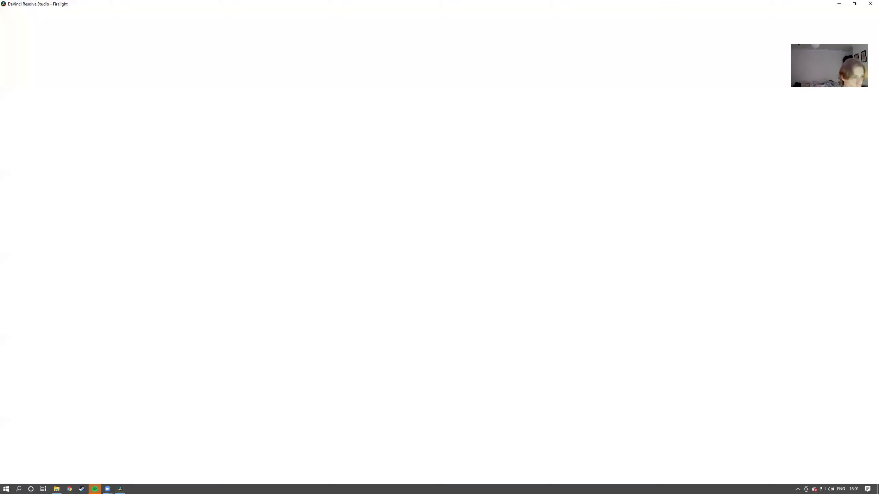
{"action": "double_click", "coordinate": [27, 53]}
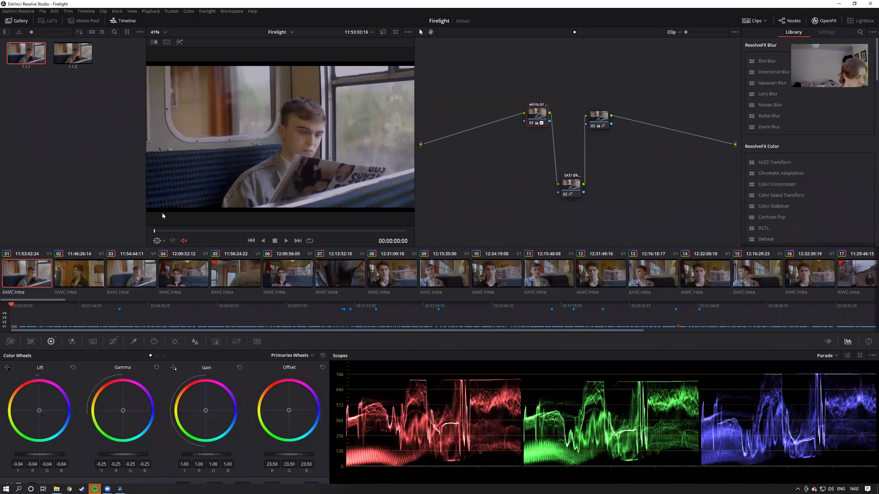
{"action": "key", "text": "ctrl+f"}
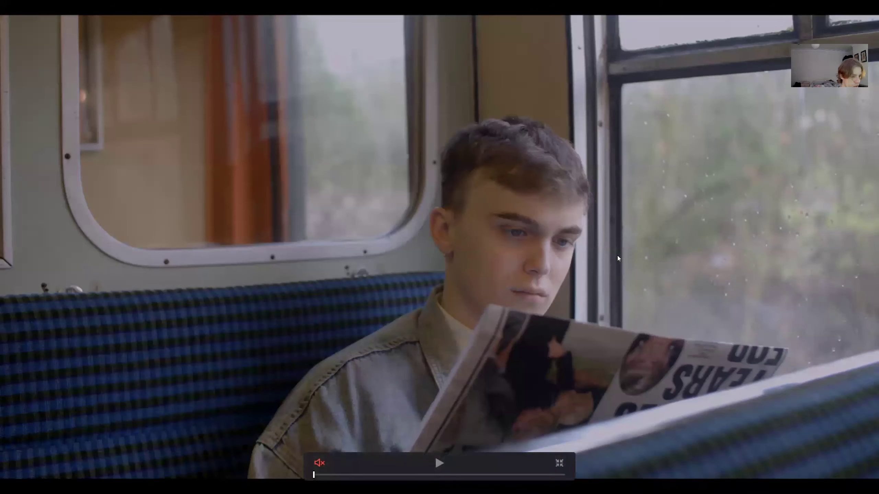
{"action": "key", "text": "Escape"}
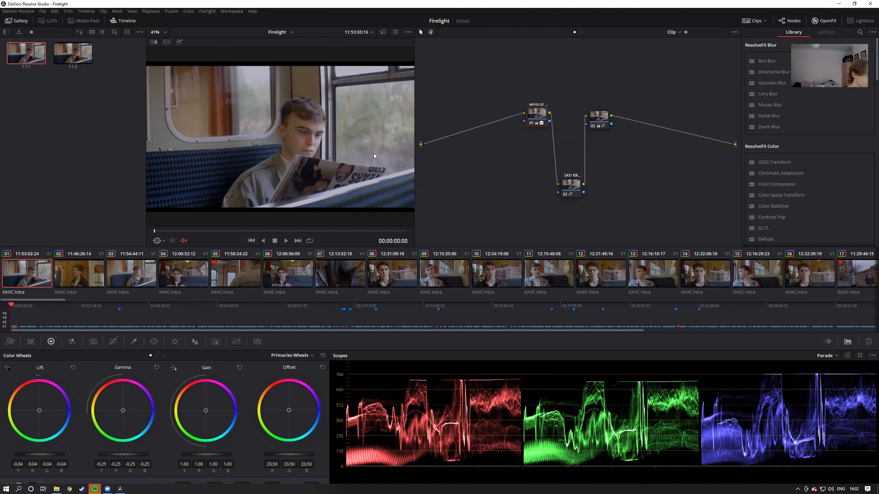
- Show the ACES folder of the LUT library and look over the options available for node 01
{"action": "left_click", "coordinate": [52, 21]}
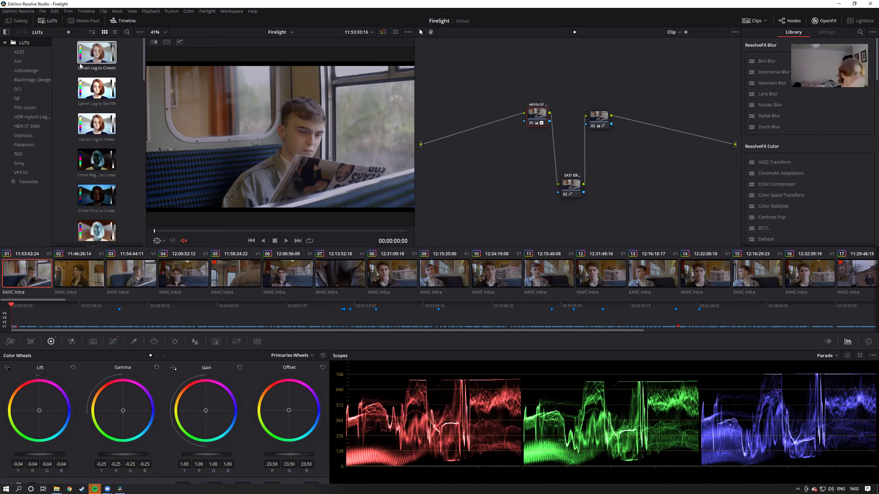
{"action": "left_click", "coordinate": [19, 52]}
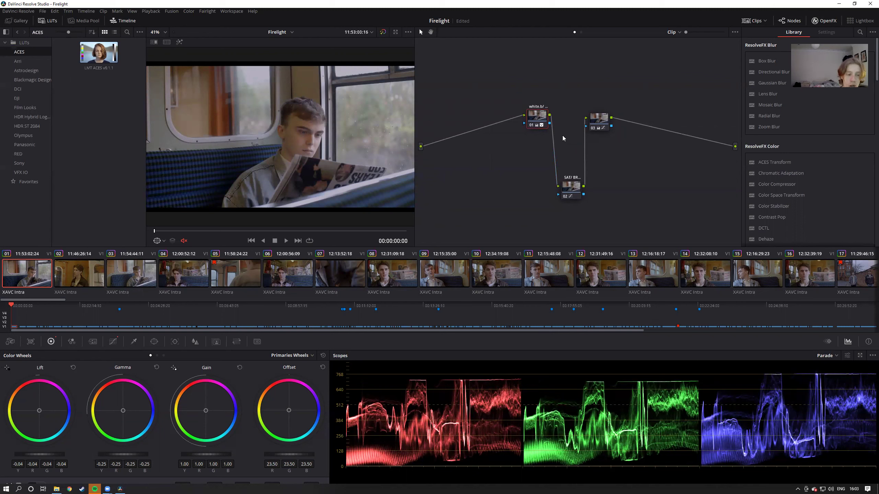
{"action": "right_click", "coordinate": [532, 117]}
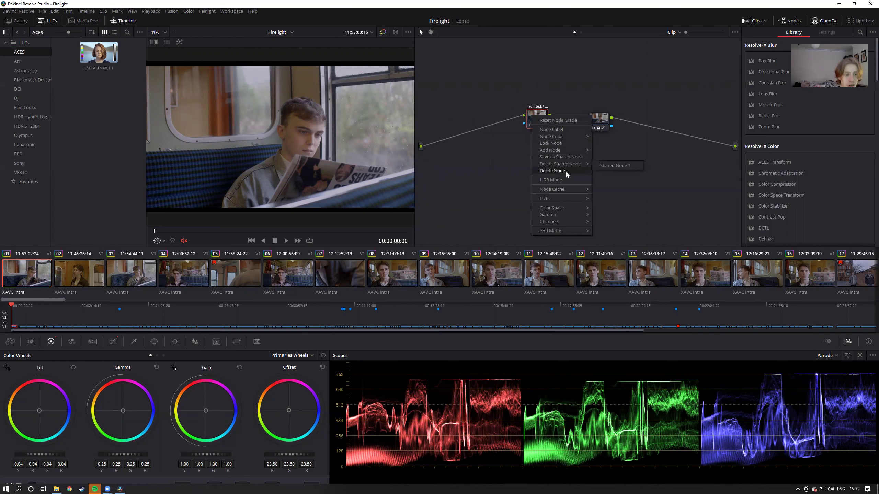
{"action": "mouse_move", "coordinate": [592, 190]}
{"action": "left_click", "coordinate": [626, 158]}
- Rearrange clip 01's three nodes into a tighter group, glancing at clip 02's node graph in between
{"action": "left_click_drag", "start_coordinate": [538, 118], "coordinate": [483, 70]}
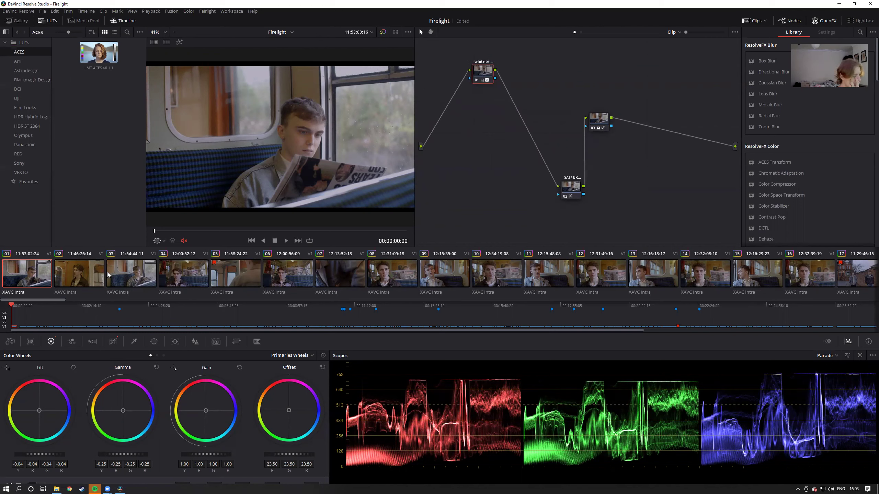
{"action": "left_click", "coordinate": [74, 277]}
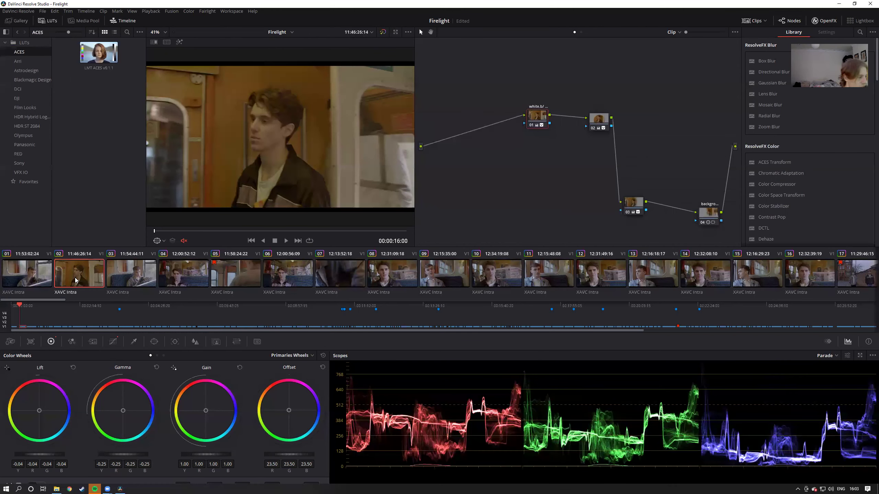
{"action": "left_click", "coordinate": [51, 271]}
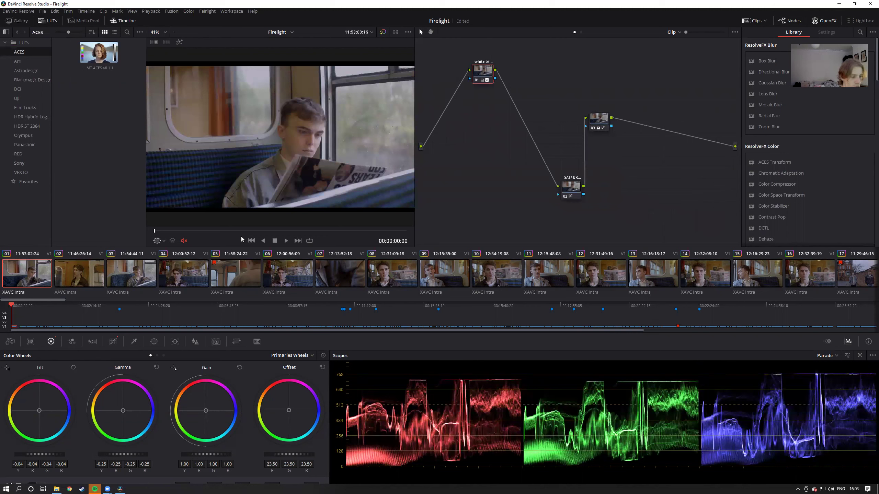
{"action": "left_click_drag", "start_coordinate": [571, 187], "coordinate": [519, 148]}
{"action": "left_click_drag", "start_coordinate": [599, 120], "coordinate": [558, 65]}
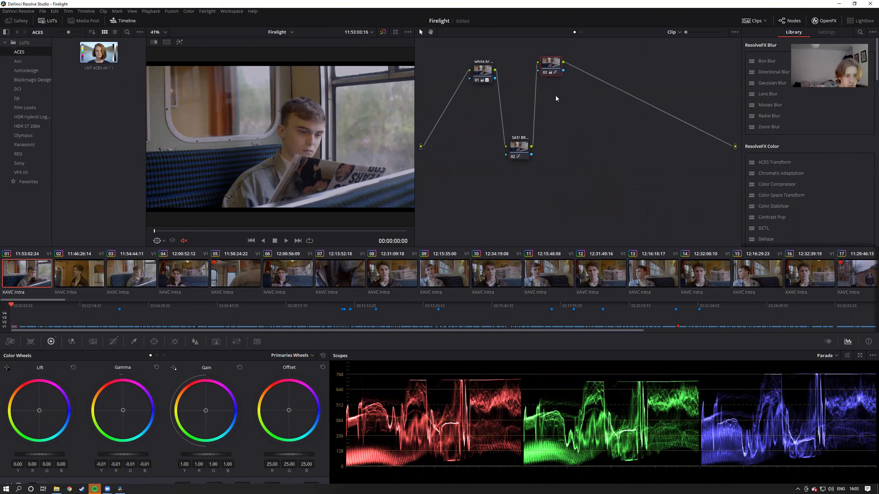
- Add an unconnected node to clip 01's node graph and place it beside node 03
{"action": "right_click", "coordinate": [561, 117]}
{"action": "mouse_move", "coordinate": [611, 130]}
{"action": "left_click", "coordinate": [694, 134]}
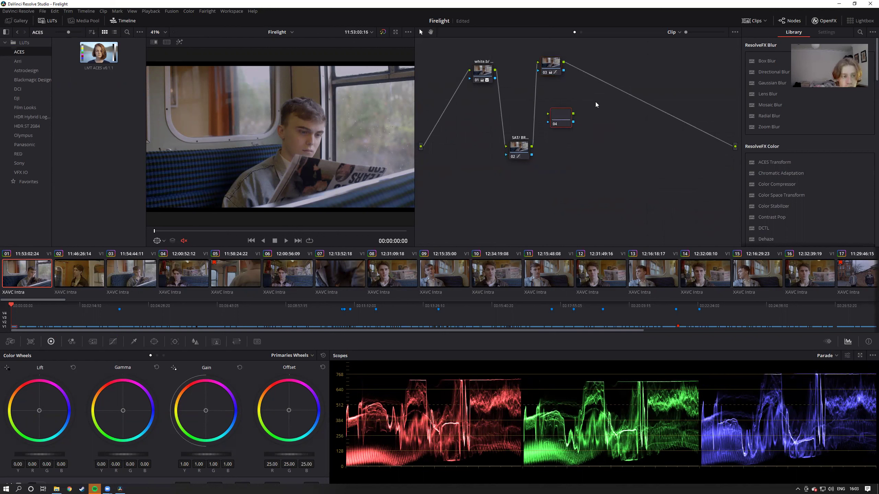
{"action": "left_click_drag", "start_coordinate": [567, 116], "coordinate": [607, 86]}
- Delete the unconnected node 04 from the node graph
{"action": "right_click", "coordinate": [608, 87]}
{"action": "key", "text": "Escape"}
{"action": "right_click", "coordinate": [599, 86]}
{"action": "left_click", "coordinate": [610, 94]}
{"action": "right_click", "coordinate": [613, 96]}
{"action": "left_click", "coordinate": [634, 146]}
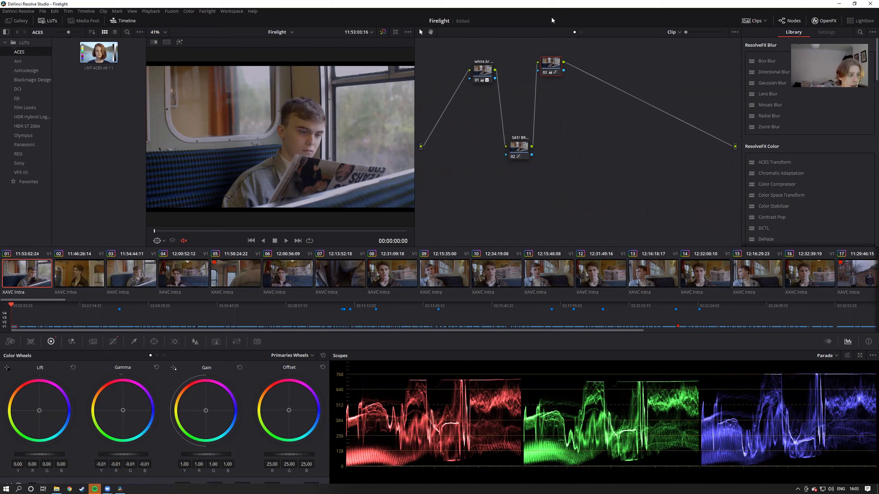
- Label node 03 "saturation"
{"action": "right_click", "coordinate": [551, 75]}
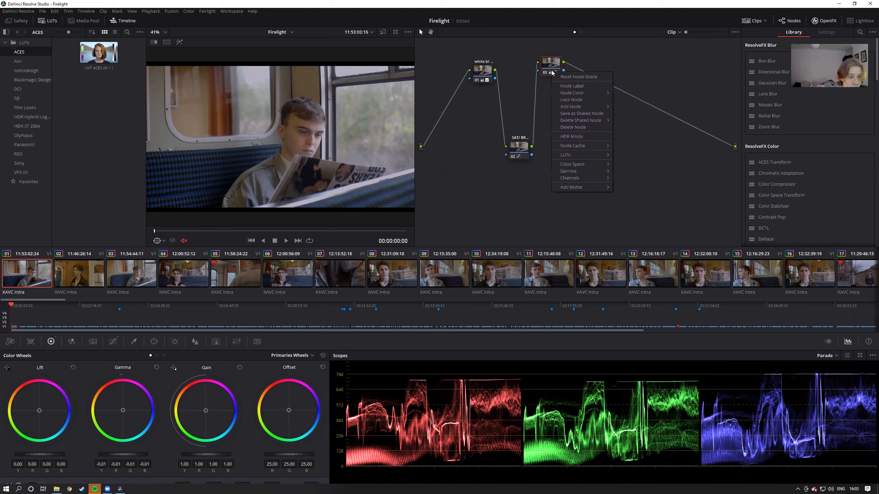
{"action": "left_click", "coordinate": [582, 88]}
{"action": "type", "text": "satura"}
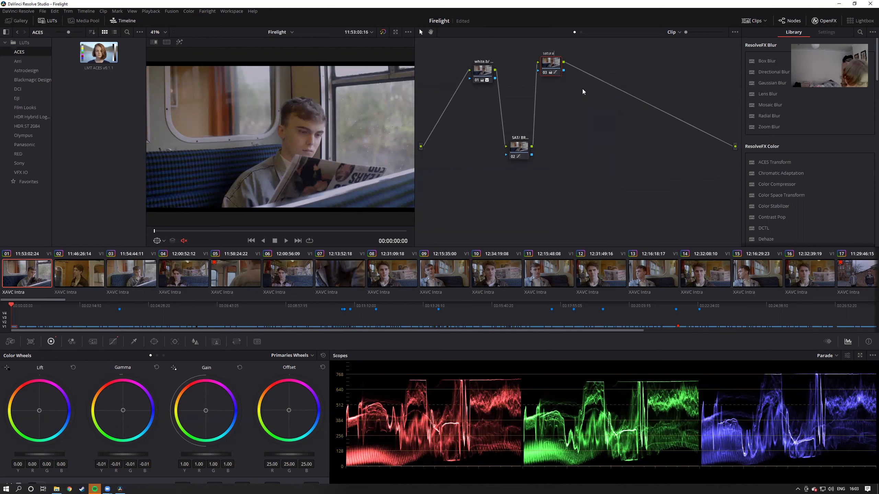
{"action": "type", "text": "tion"}
{"action": "key", "text": "Return"}
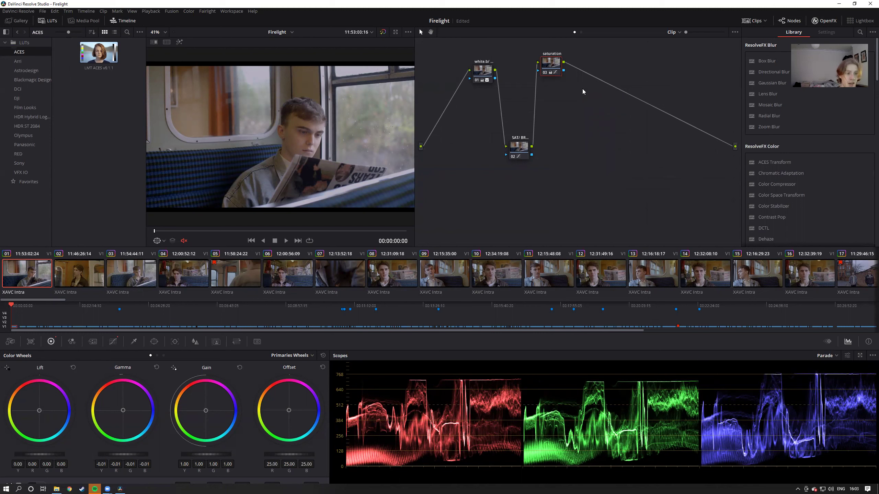
- Step back through the preceding nodes and return to the saturation node
{"action": "key", "text": "shift+semicolon"}
{"action": "key", "text": "shift+semicolon"}
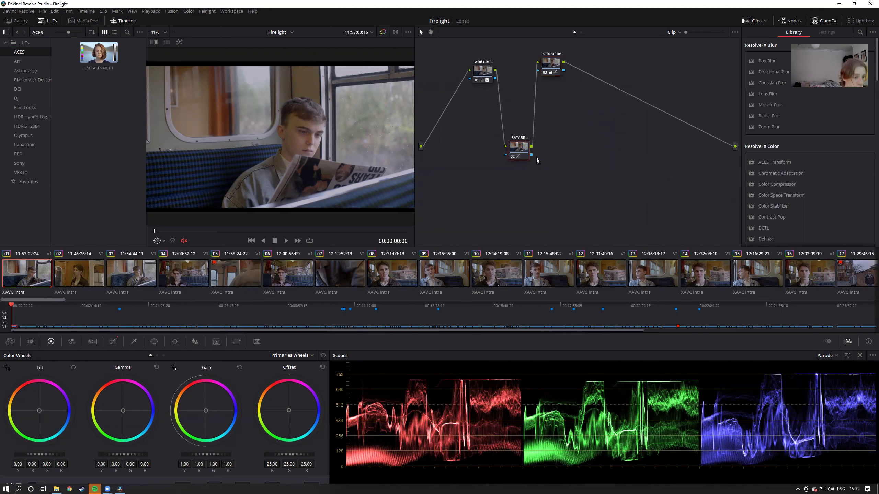
{"action": "key", "text": "shift+apostrophe"}
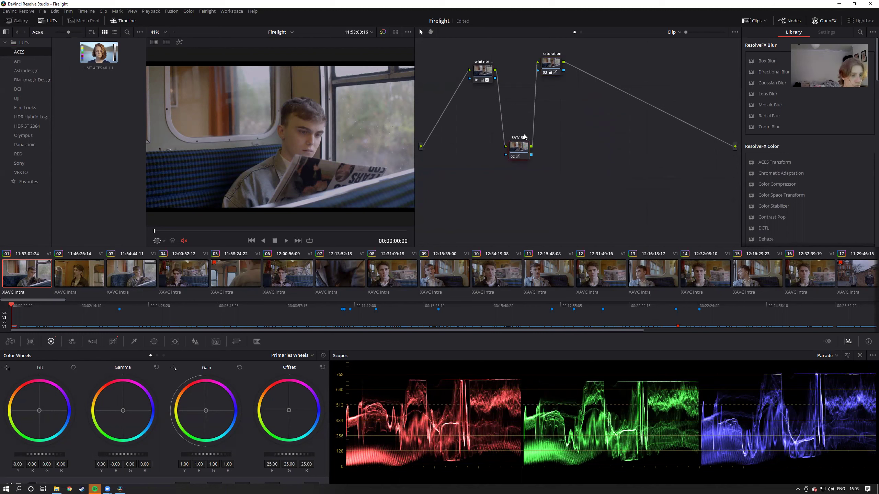
{"action": "key", "text": "shift+apostrophe"}
{"action": "scroll", "coordinate": [327, 129], "scroll_direction": "up", "scroll_amount": 1}
{"action": "scroll", "coordinate": [327, 127], "scroll_direction": "down", "scroll_amount": 3}
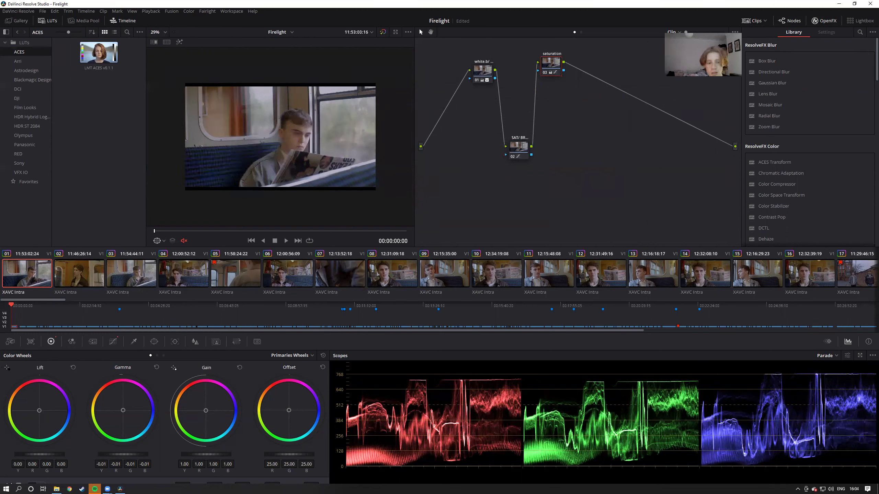
- Browse the ResolveFX effects library from the Blur and Color groups through to Sharpen and Stylize
{"action": "scroll", "coordinate": [792, 207], "scroll_direction": "down", "scroll_amount": 15}
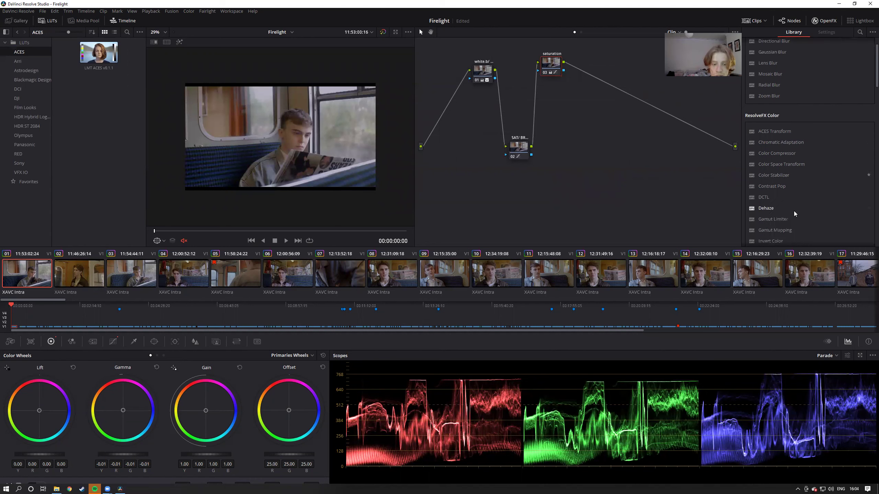
{"action": "scroll", "coordinate": [793, 214], "scroll_direction": "down", "scroll_amount": 5}
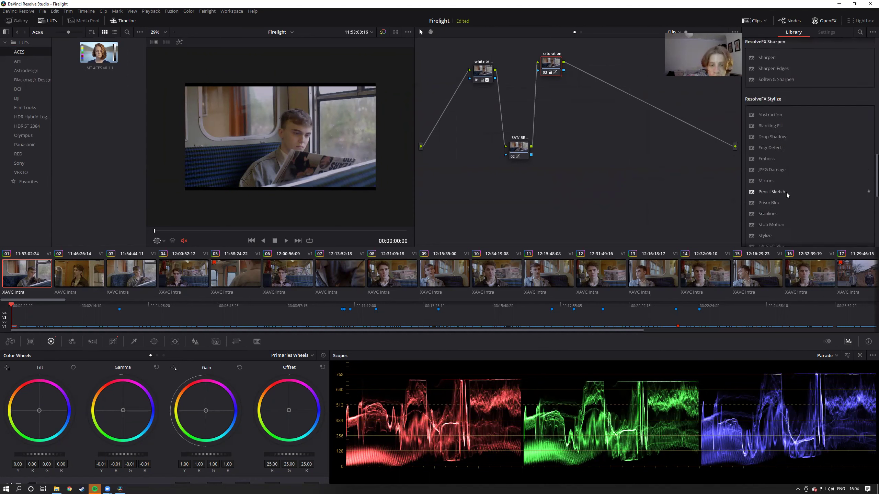
{"action": "scroll", "coordinate": [780, 183], "scroll_direction": "up", "scroll_amount": 15}
{"action": "scroll", "coordinate": [778, 177], "scroll_direction": "up", "scroll_amount": 5}
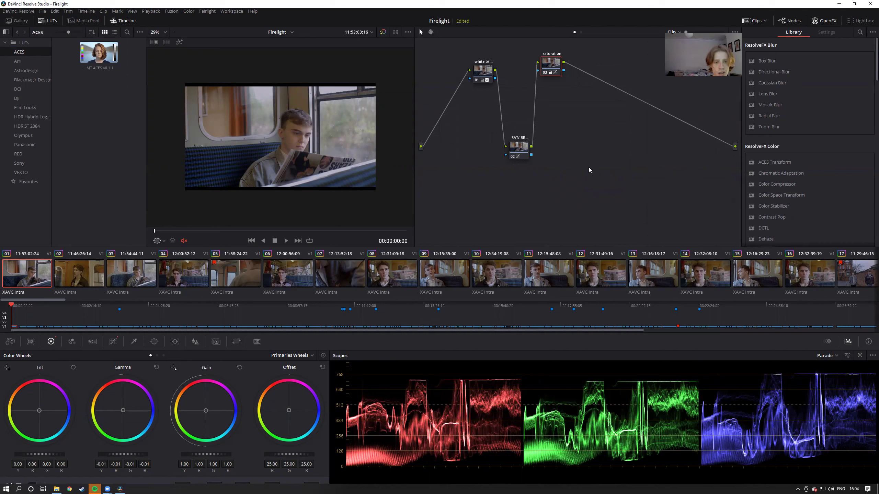
{"action": "scroll", "coordinate": [228, 113], "scroll_direction": "up", "scroll_amount": 2}
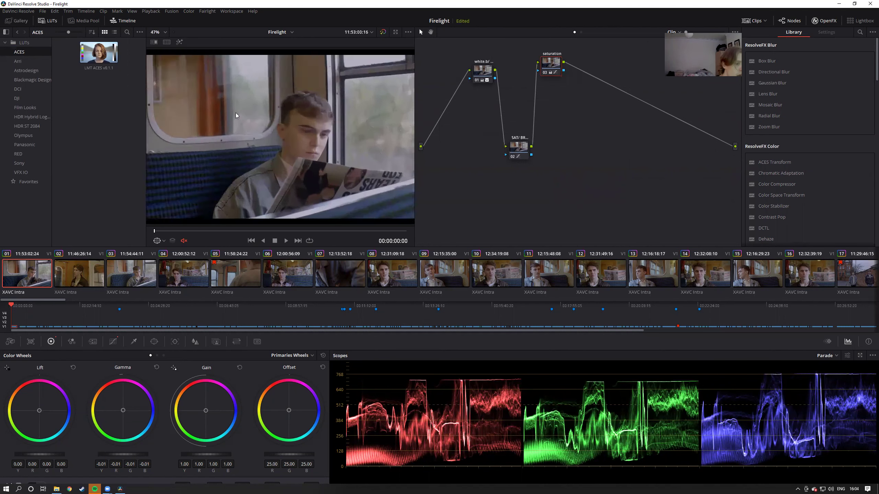
- View the graded clip 01 full screen and return to the color page
{"action": "scroll", "coordinate": [235, 112], "scroll_direction": "down", "scroll_amount": 1}
{"action": "key", "text": "ctrl+f"}
{"action": "mouse_move", "coordinate": [409, 149]}
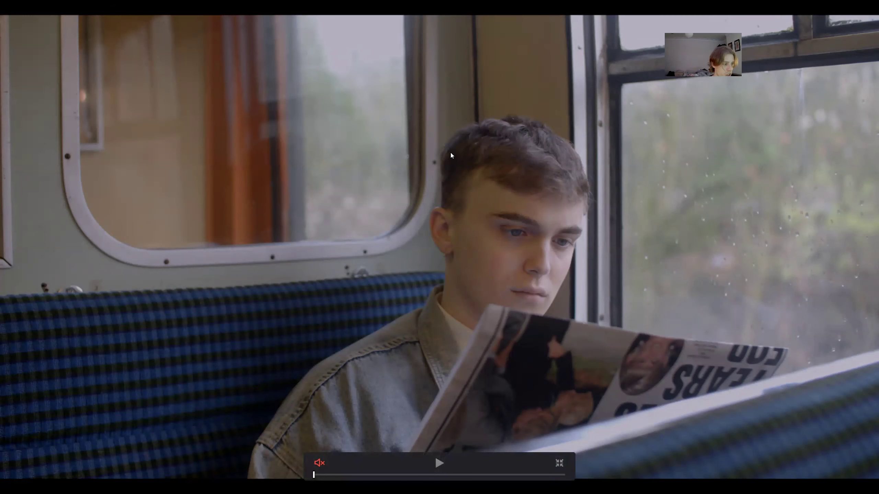
{"action": "key", "text": "Escape"}
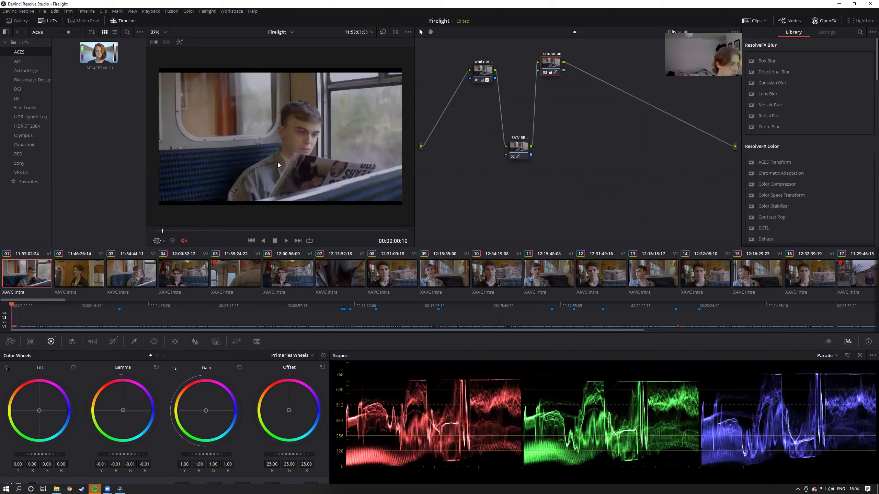
- Delete both saved stills, 1.1.2 and 1.1.1, from the gallery
{"action": "left_click", "coordinate": [21, 21]}
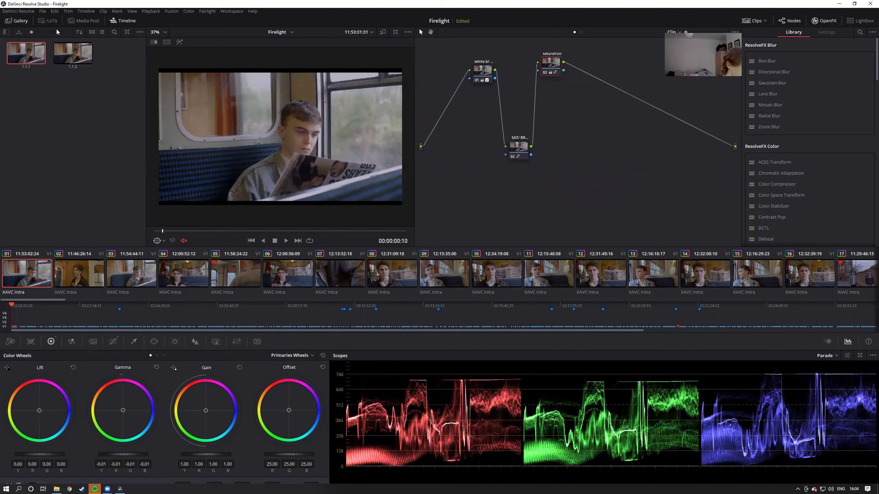
{"action": "right_click", "coordinate": [65, 55]}
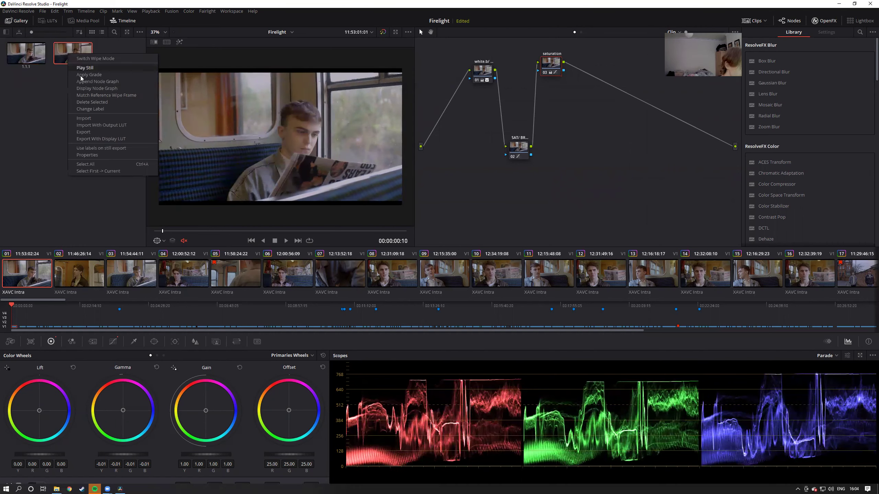
{"action": "left_click", "coordinate": [92, 102]}
{"action": "right_click", "coordinate": [21, 57]}
{"action": "left_click", "coordinate": [51, 106]}
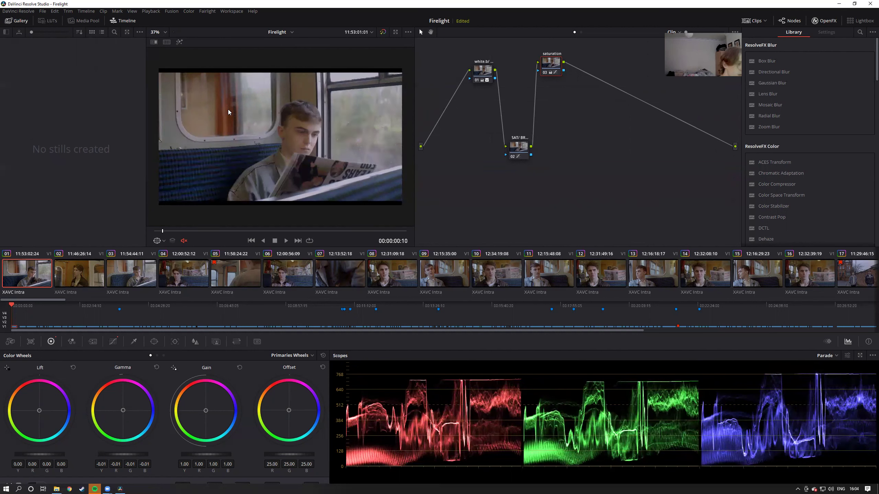
- Grab a still of clip 01's current grade into the gallery
{"action": "right_click", "coordinate": [293, 122]}
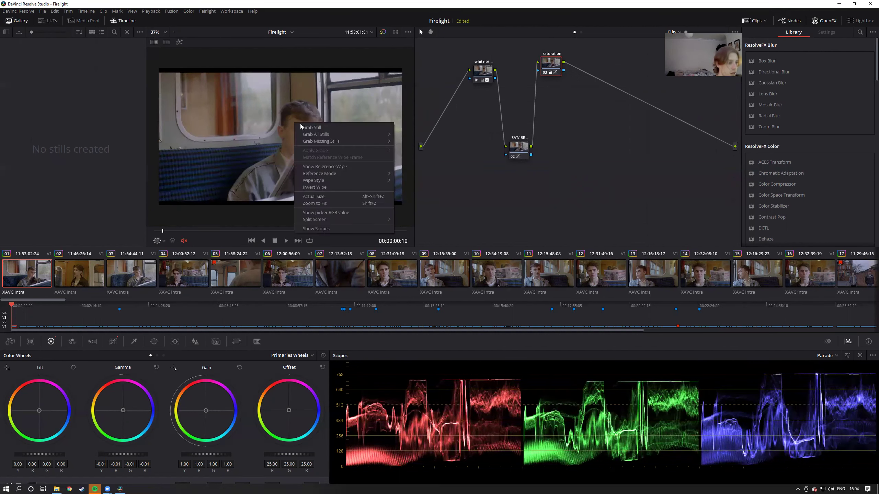
{"action": "left_click", "coordinate": [308, 129]}
{"action": "left_click", "coordinate": [92, 124]}
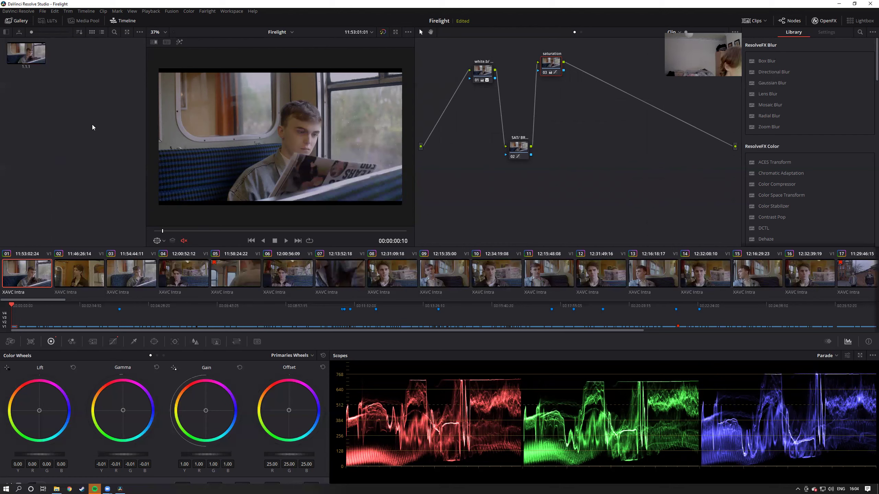
- Delete all three nodes of clip 01's grade, finishing with the saturation node
{"action": "left_click_drag", "start_coordinate": [630, 205], "coordinate": [433, 67]}
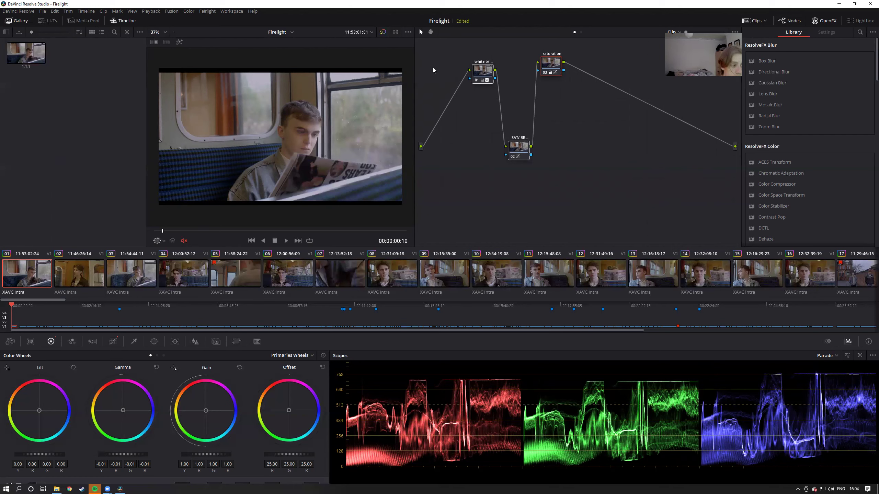
{"action": "right_click", "coordinate": [483, 79]}
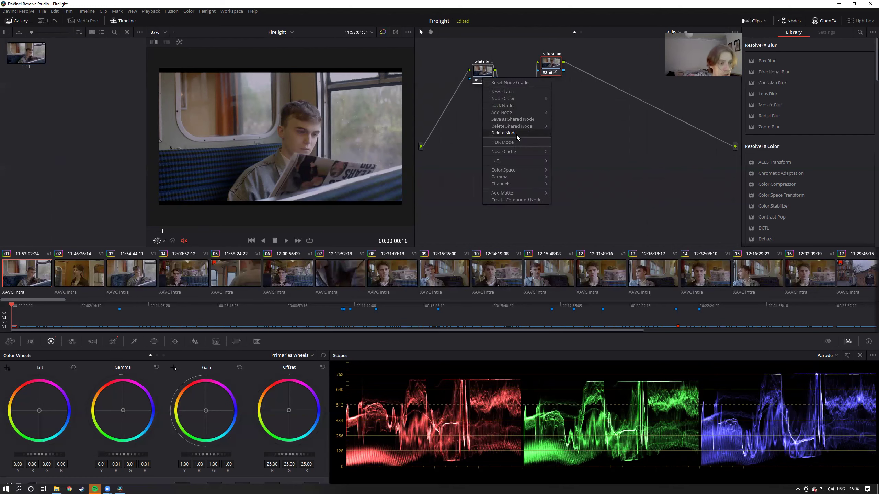
{"action": "left_click", "coordinate": [517, 133]}
{"action": "right_click", "coordinate": [517, 147]}
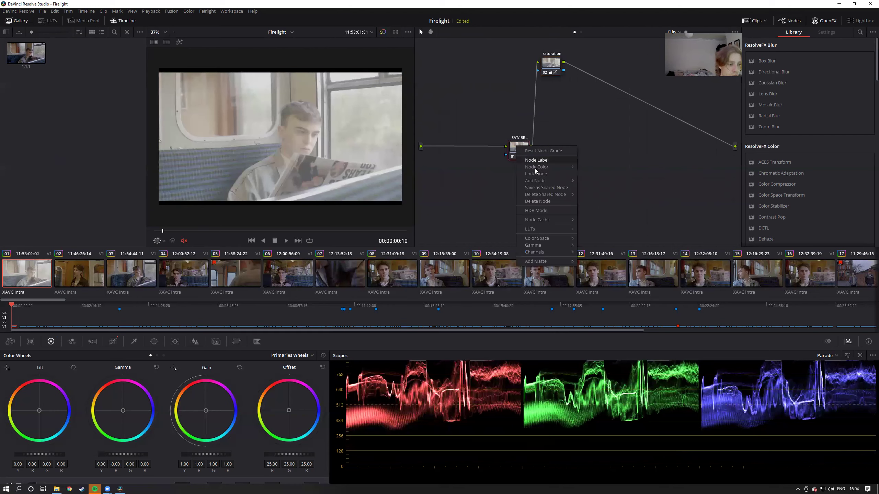
{"action": "left_click", "coordinate": [548, 201]}
{"action": "right_click", "coordinate": [555, 61]}
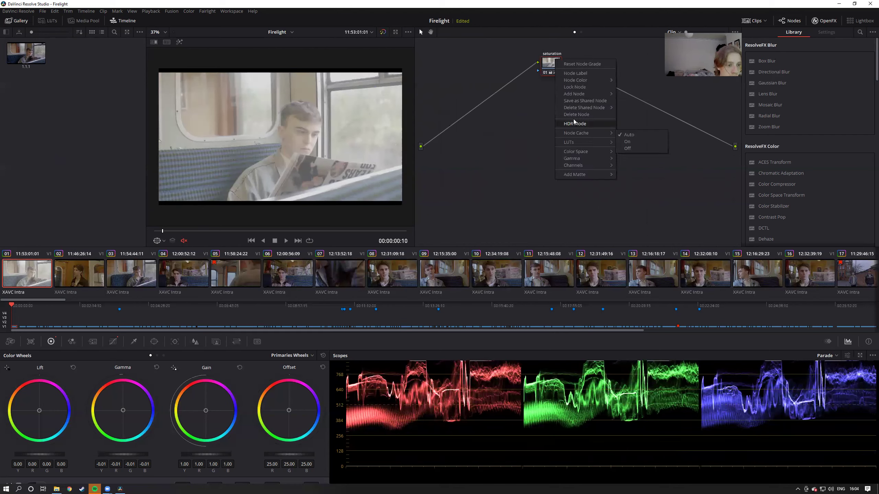
{"action": "left_click", "coordinate": [588, 123]}
- Add a new node near the source and connect its output to the graph output
{"action": "right_click", "coordinate": [450, 142]}
{"action": "left_click", "coordinate": [566, 153]}
{"action": "left_click_drag", "start_coordinate": [462, 140], "coordinate": [735, 146]}
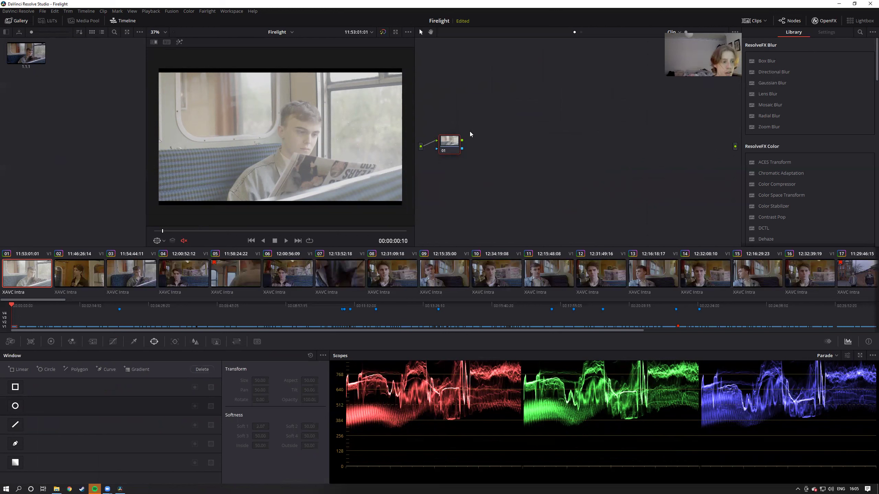
{"action": "left_click_drag", "start_coordinate": [462, 140], "coordinate": [736, 148]}
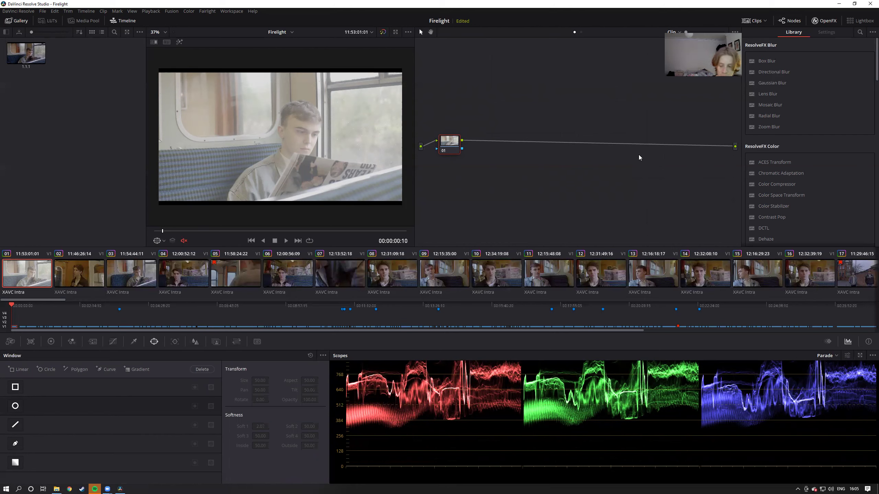
- Move node 01 slightly up and away from the source, and open its label for editing
{"action": "scroll", "coordinate": [369, 126], "scroll_direction": "up", "scroll_amount": 1}
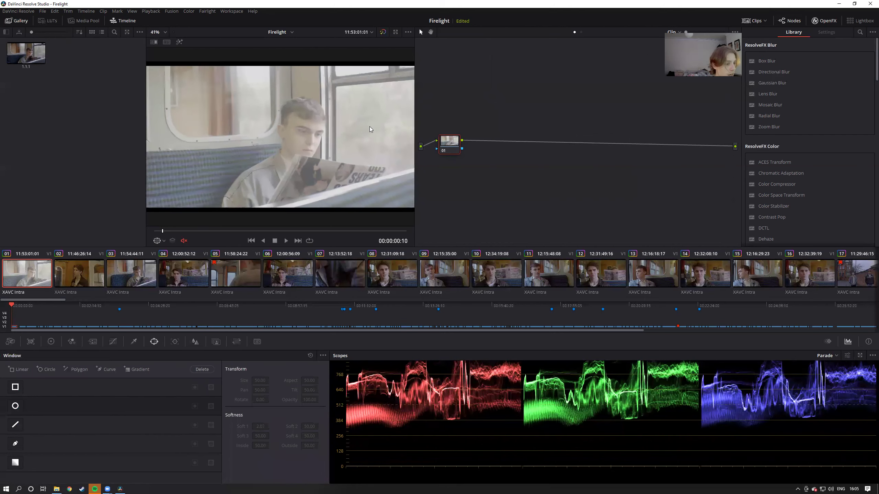
{"action": "left_click_drag", "start_coordinate": [442, 144], "coordinate": [468, 130]}
{"action": "right_click", "coordinate": [475, 134]}
{"action": "left_click", "coordinate": [493, 144]}
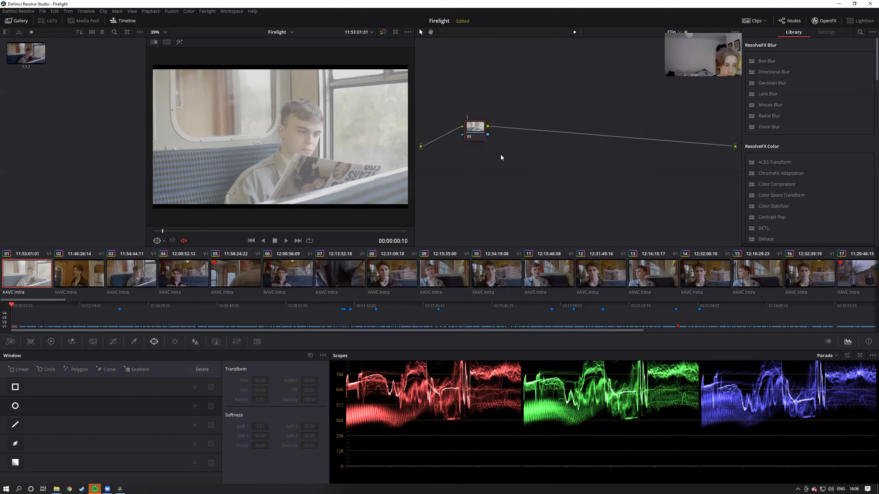
- White balance node 01 by sampling the train window frame beside the man's head
{"action": "left_click", "coordinate": [51, 342]}
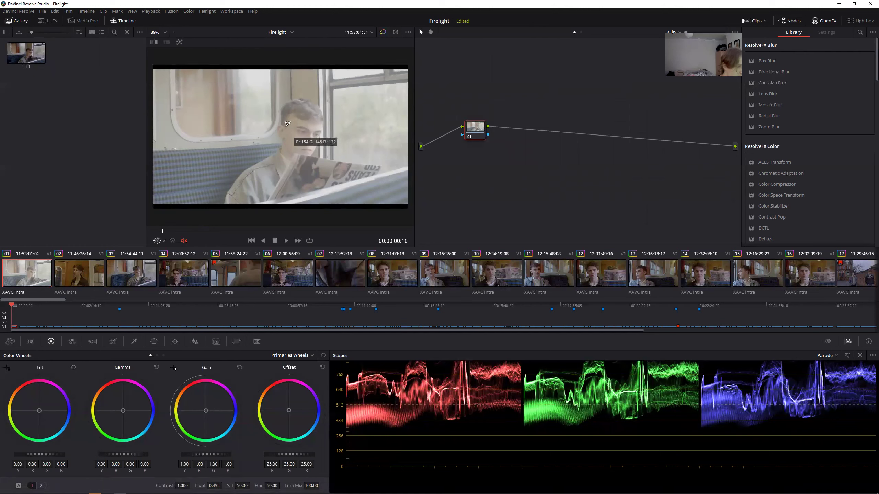
{"action": "left_click", "coordinate": [276, 115]}
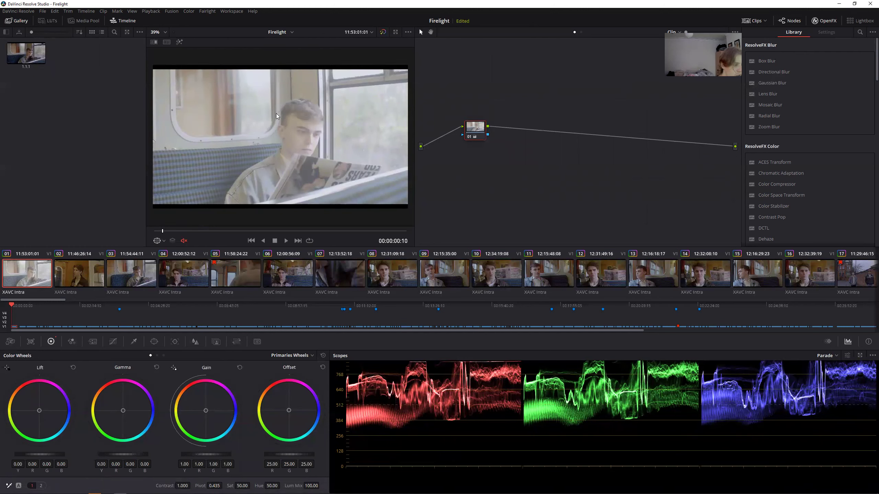
{"action": "scroll", "coordinate": [275, 114], "scroll_direction": "up", "scroll_amount": 3}
{"action": "scroll", "coordinate": [385, 403], "scroll_direction": "up", "scroll_amount": 2}
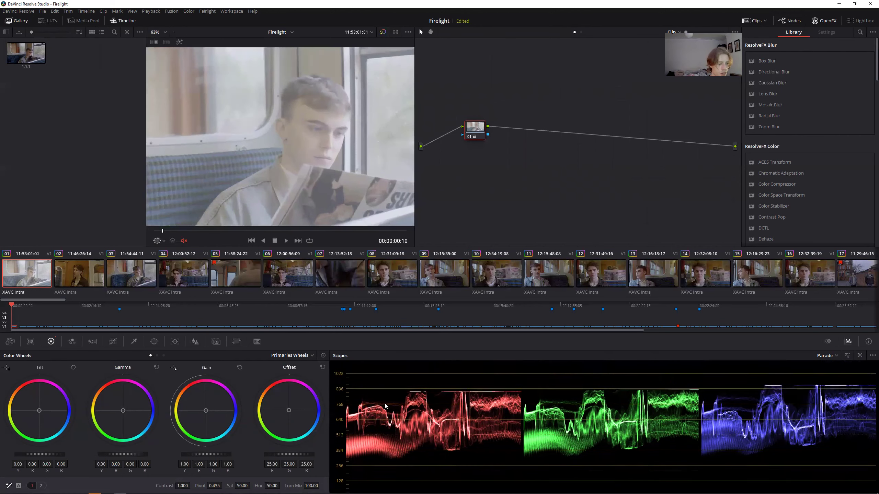
- Set the contrast to 0.998 and lower the Lift master to -0.20
{"action": "scroll", "coordinate": [324, 133], "scroll_direction": "down", "scroll_amount": 3}
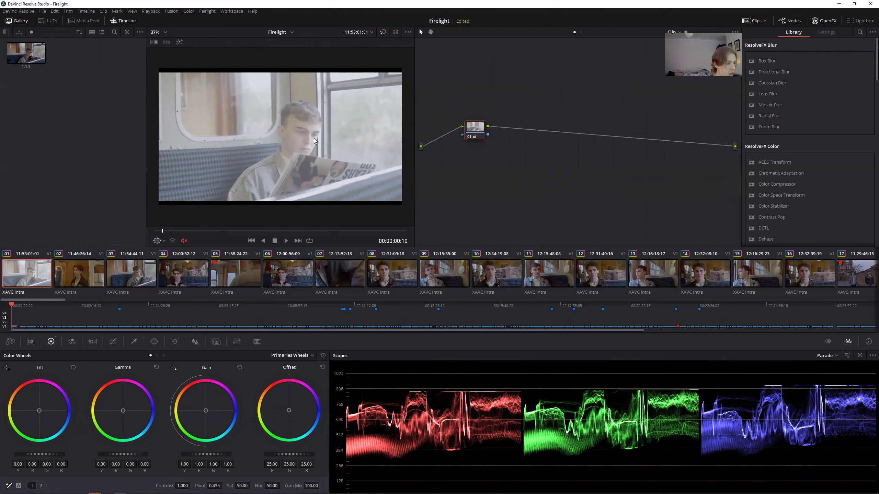
{"action": "scroll", "coordinate": [238, 162], "scroll_direction": "up", "scroll_amount": 1}
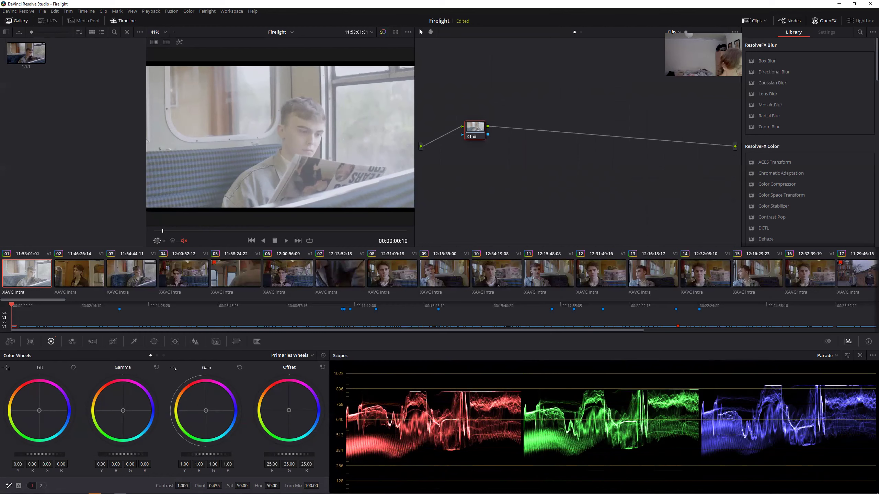
{"action": "left_click_drag", "start_coordinate": [182, 486], "coordinate": [191, 486]}
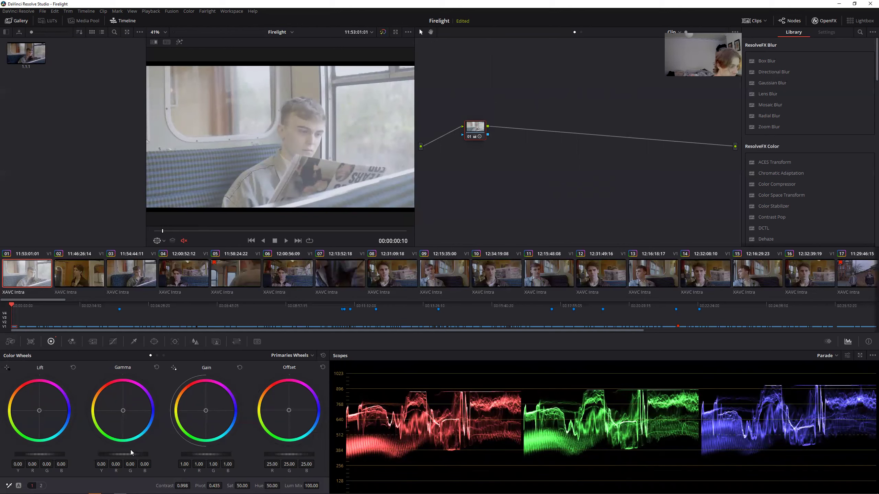
{"action": "mouse_move", "coordinate": [47, 452]}
{"action": "left_mouse_down"}
{"action": "mouse_move", "coordinate": [67, 451]}
{"action": "mouse_move", "coordinate": [43, 457]}
{"action": "left_mouse_up"}
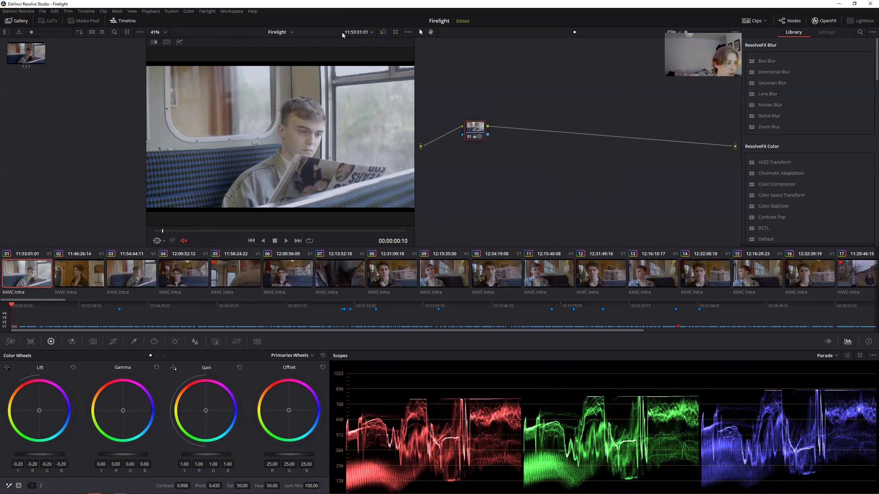
- Compare clip 01 with and without its grade by repeatedly bypassing and restoring the color grade
{"action": "left_click", "coordinate": [383, 32]}
{"action": "left_click", "coordinate": [383, 32]}
{"action": "left_click", "coordinate": [383, 32]}
{"action": "left_click", "coordinate": [383, 32]}
{"action": "left_click", "coordinate": [383, 32]}
{"action": "left_click", "coordinate": [383, 32]}
{"action": "left_click", "coordinate": [383, 32]}
{"action": "left_click", "coordinate": [383, 31]}
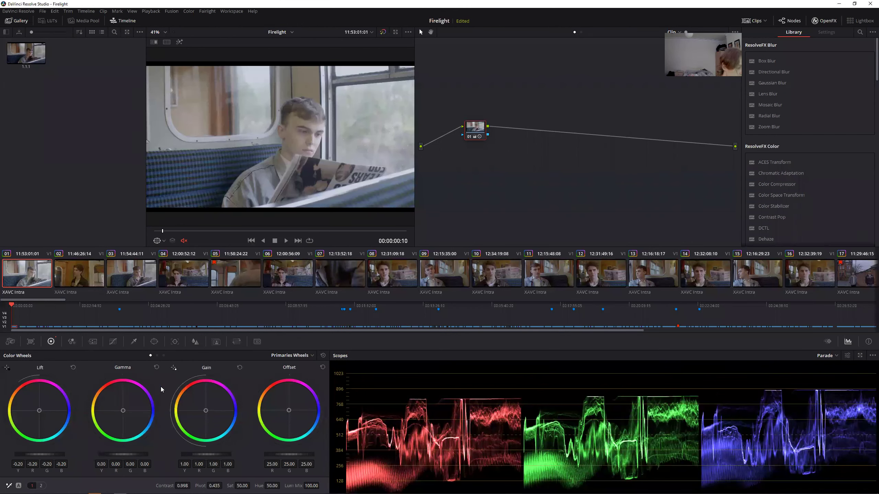
- Lower the Lift master to -0.25 and the Gamma master to -0.08
{"action": "left_click_drag", "start_coordinate": [40, 454], "coordinate": [27, 454]}
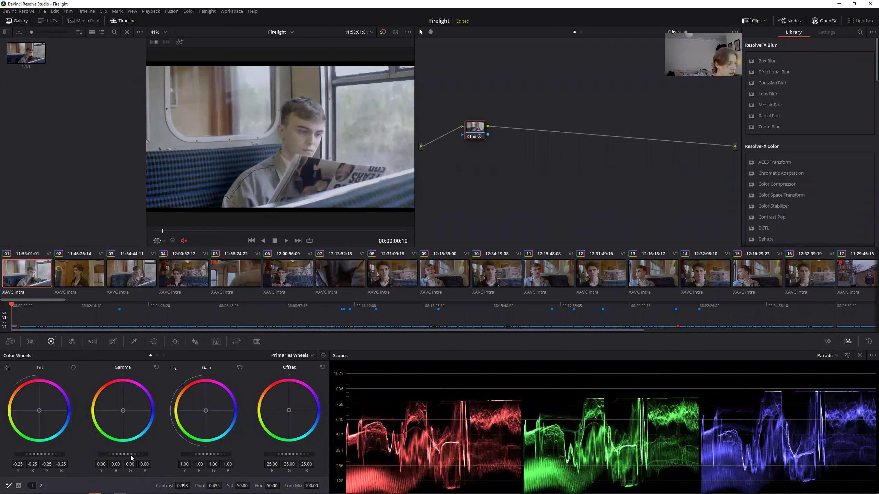
{"action": "left_click_drag", "start_coordinate": [123, 454], "coordinate": [88, 454]}
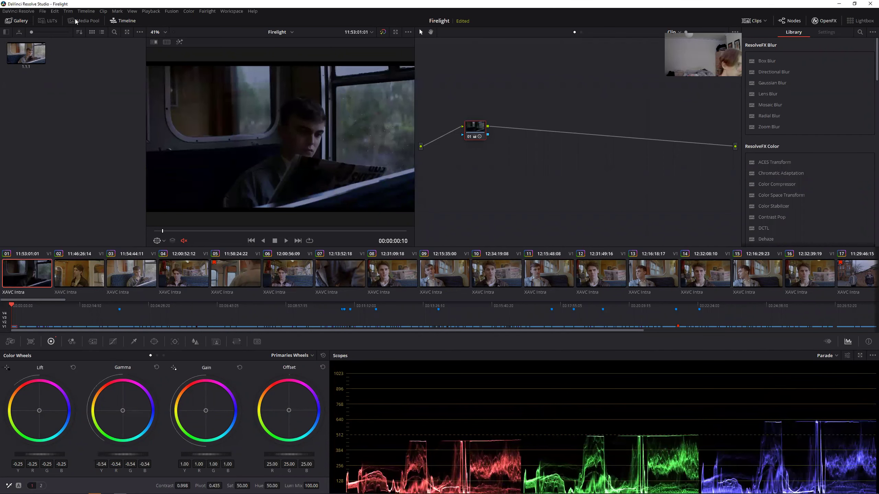
{"action": "left_click", "coordinate": [56, 11]}
{"action": "left_click", "coordinate": [60, 20]}
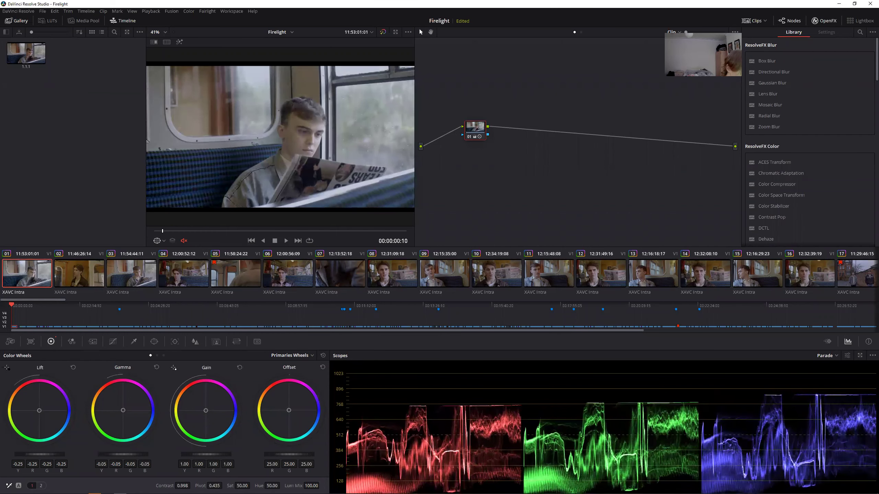
{"action": "scroll", "coordinate": [295, 191], "scroll_direction": "up", "scroll_amount": 2}
{"action": "scroll", "coordinate": [308, 169], "scroll_direction": "down", "scroll_amount": 1}
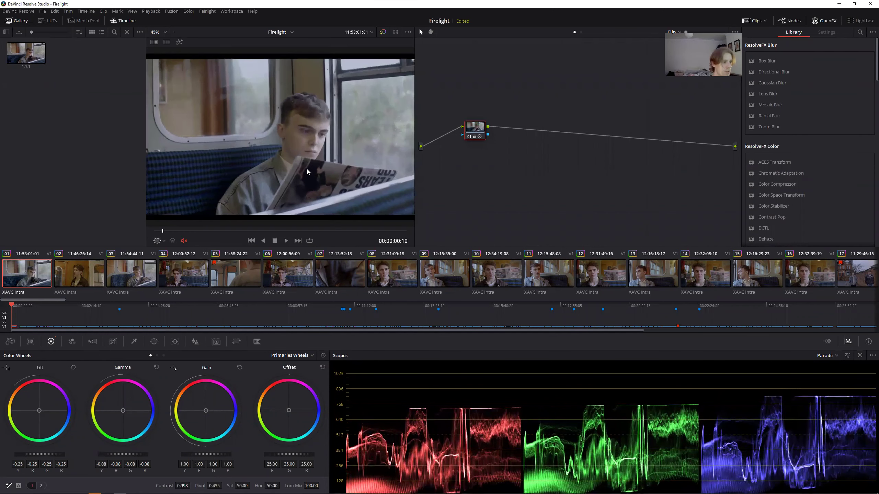
{"action": "scroll", "coordinate": [316, 168], "scroll_direction": "down", "scroll_amount": 1}
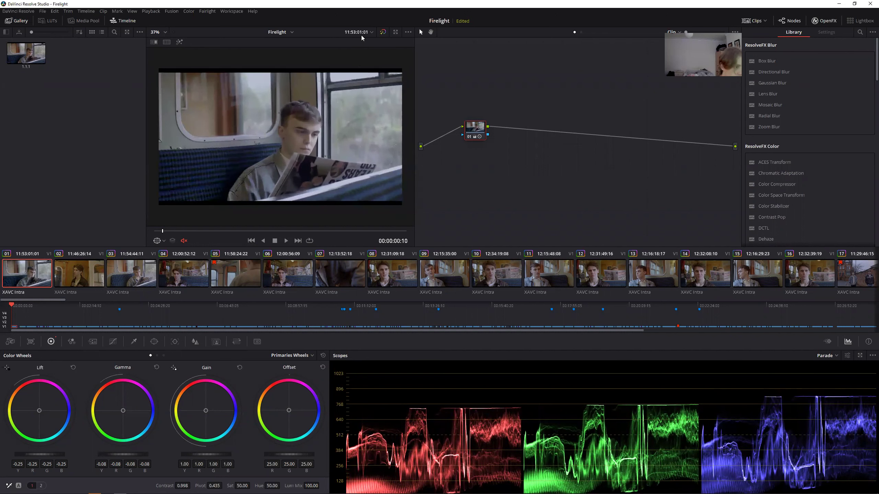
- Check the grade against the bypassed image and view the graded clip full screen
{"action": "left_click", "coordinate": [382, 33]}
{"action": "left_click", "coordinate": [383, 33]}
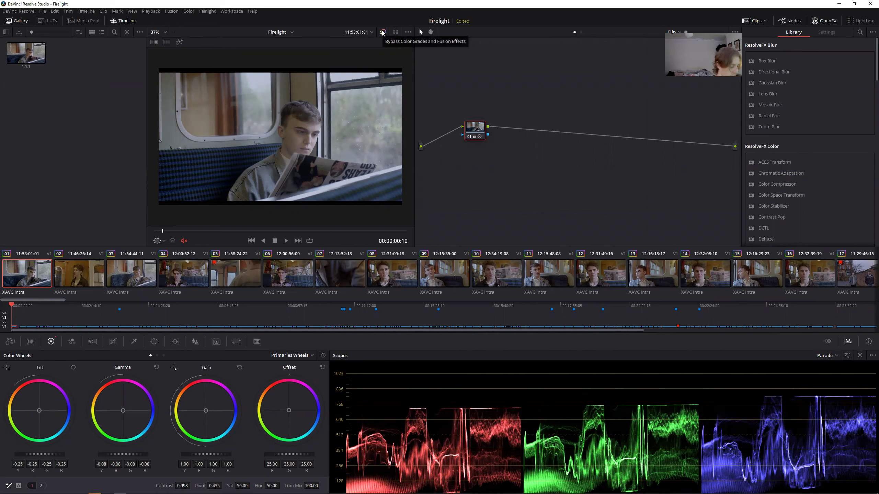
{"action": "key", "text": "ctrl+f"}
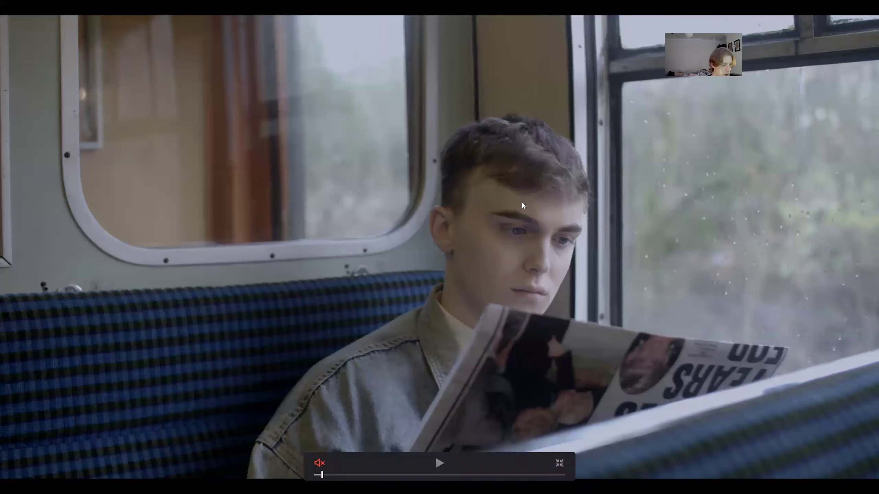
{"action": "key", "text": "ctrl+f"}
{"action": "key", "text": "space"}
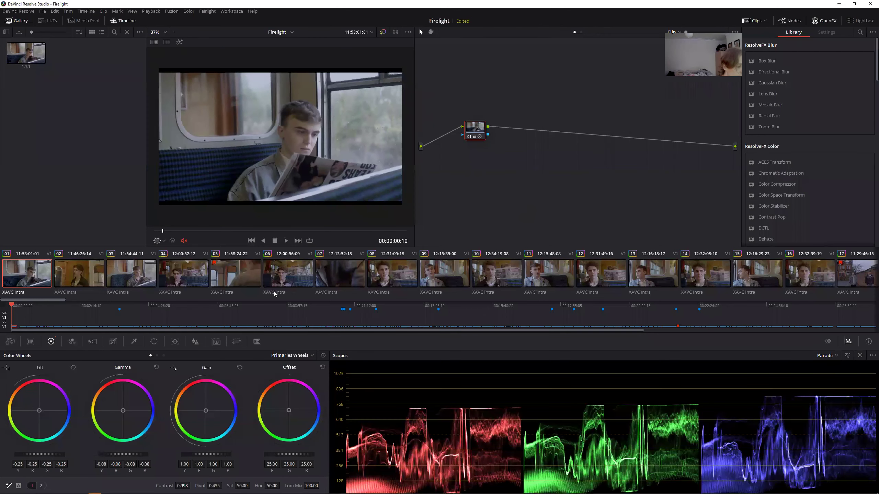
- Raise the Log wheels' Shadow to 0.14 and the Primaries Gain master to 1.04
{"action": "left_click", "coordinate": [163, 356]}
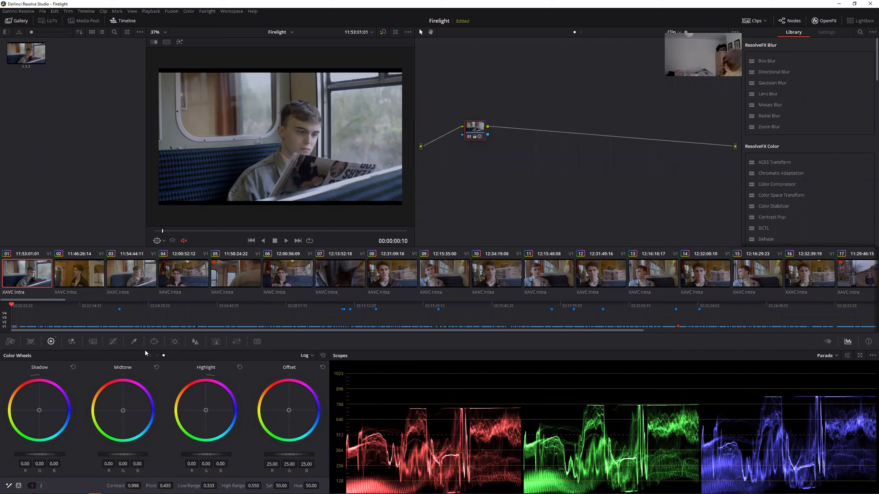
{"action": "left_click_drag", "start_coordinate": [40, 454], "coordinate": [59, 454]}
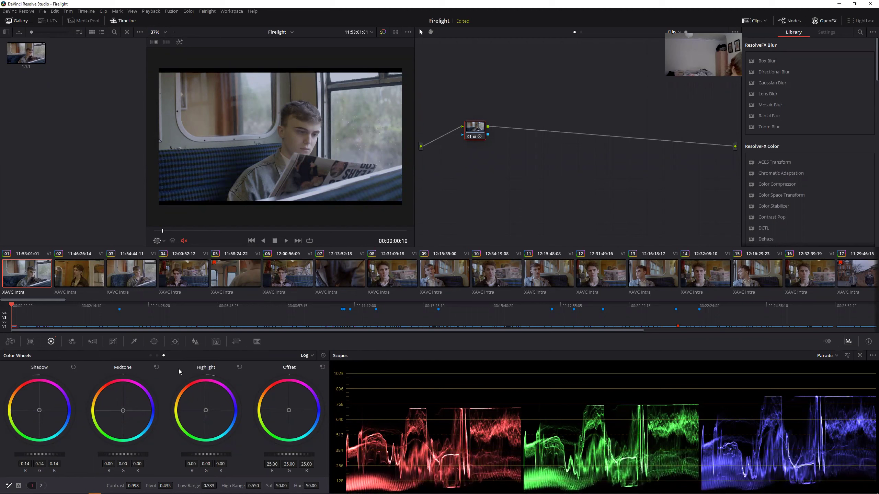
{"action": "left_click", "coordinate": [150, 356]}
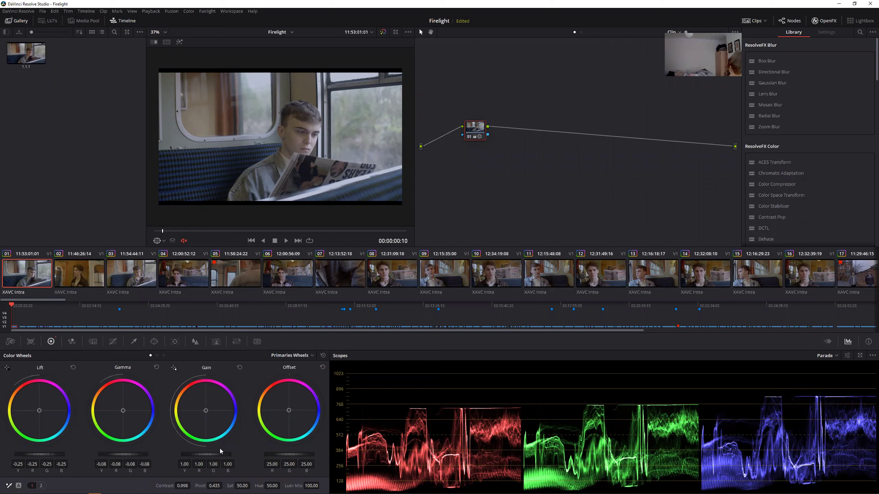
{"action": "left_click_drag", "start_coordinate": [208, 457], "coordinate": [214, 457]}
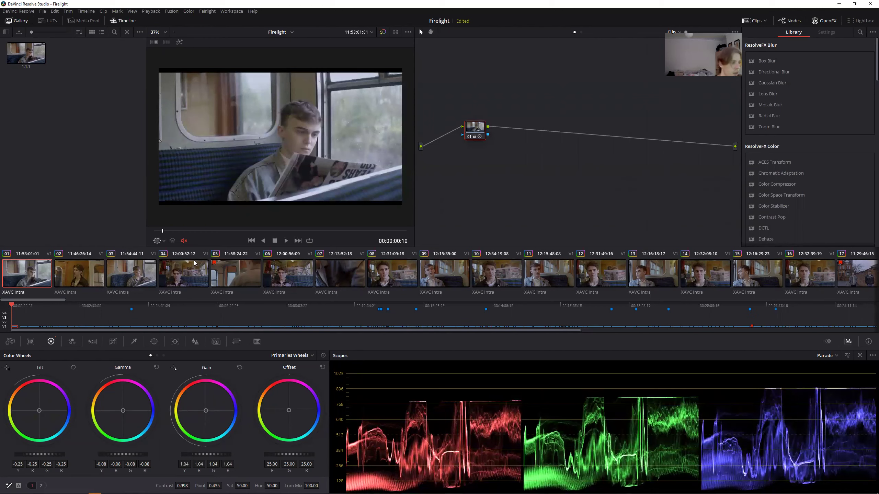
- Open the scopes in a separate four-scope window and examine the RGB parade's levels
{"action": "scroll", "coordinate": [272, 82], "scroll_direction": "up", "scroll_amount": 2}
{"action": "scroll", "coordinate": [273, 82], "scroll_direction": "down", "scroll_amount": 2}
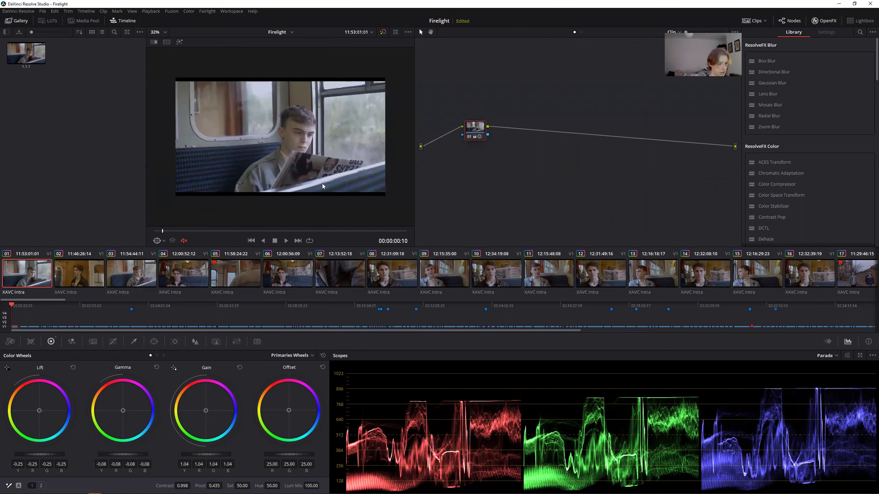
{"action": "left_click", "coordinate": [828, 342]}
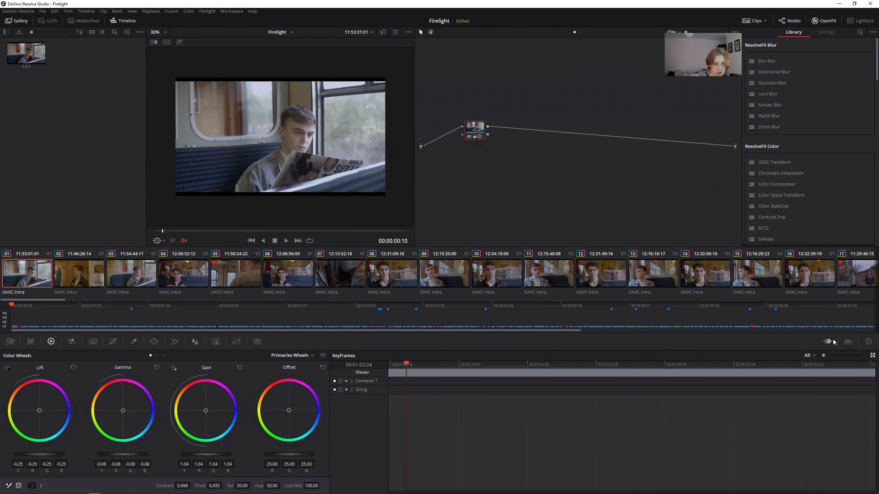
{"action": "left_click", "coordinate": [848, 342]}
{"action": "left_click", "coordinate": [859, 355]}
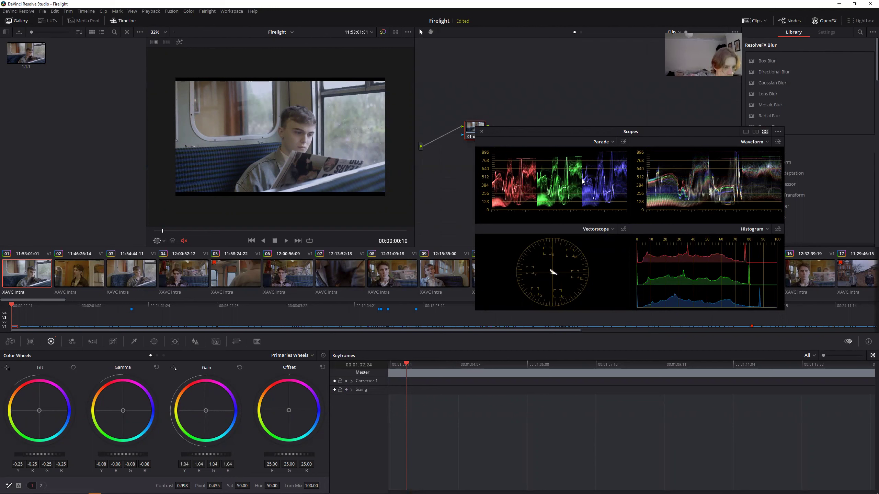
{"action": "scroll", "coordinate": [577, 180], "scroll_direction": "up", "scroll_amount": 5}
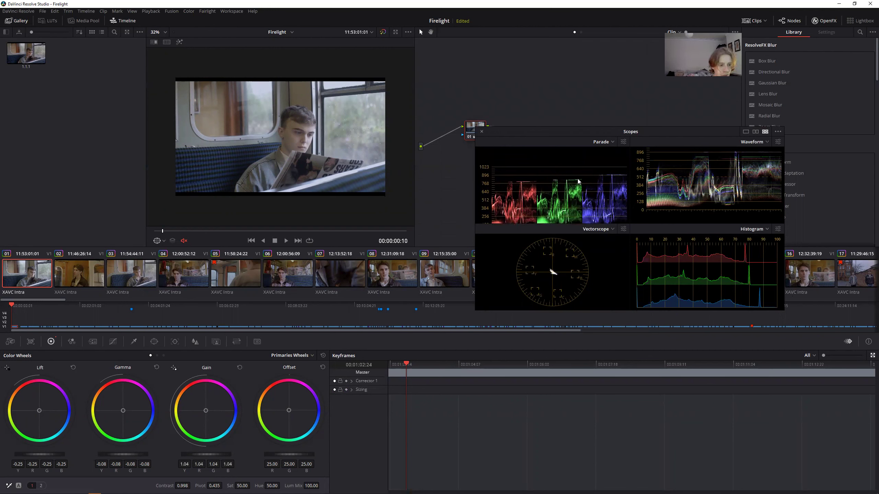
{"action": "scroll", "coordinate": [578, 180], "scroll_direction": "down", "scroll_amount": 3}
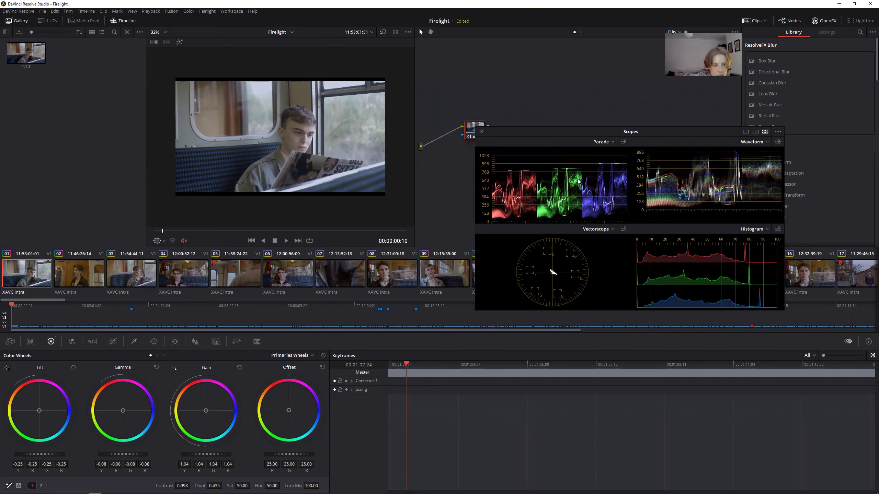
{"action": "scroll", "coordinate": [524, 158], "scroll_direction": "up", "scroll_amount": 2}
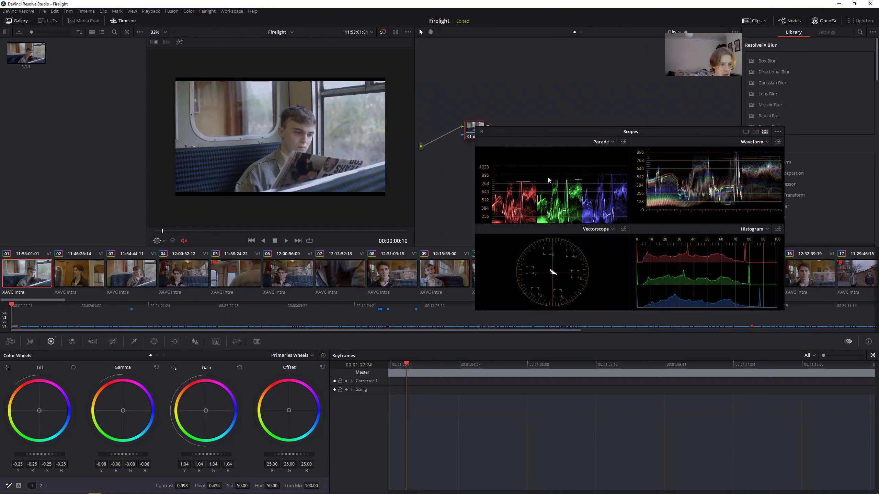
{"action": "scroll", "coordinate": [544, 178], "scroll_direction": "down", "scroll_amount": 6}
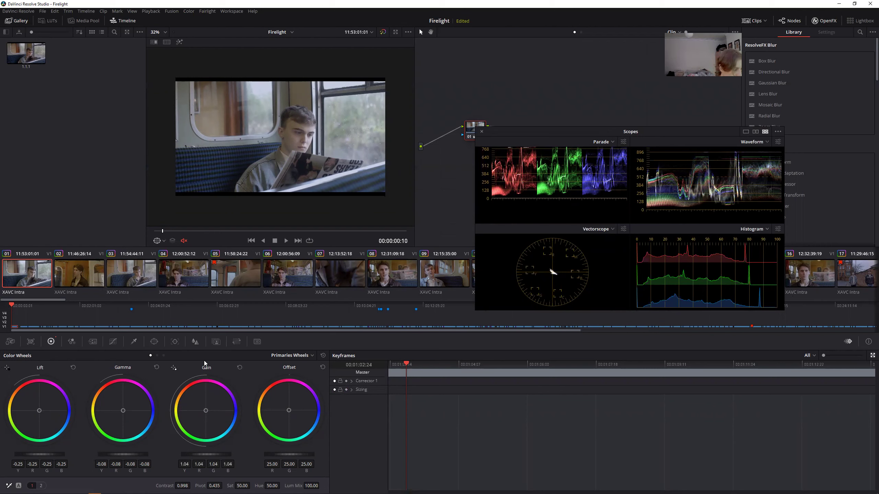
- Set the primary wheel masters to -0.16 for Lift, -0.09 for Gamma and 0.99 for Gain
{"action": "left_click_drag", "start_coordinate": [46, 459], "coordinate": [59, 459]}
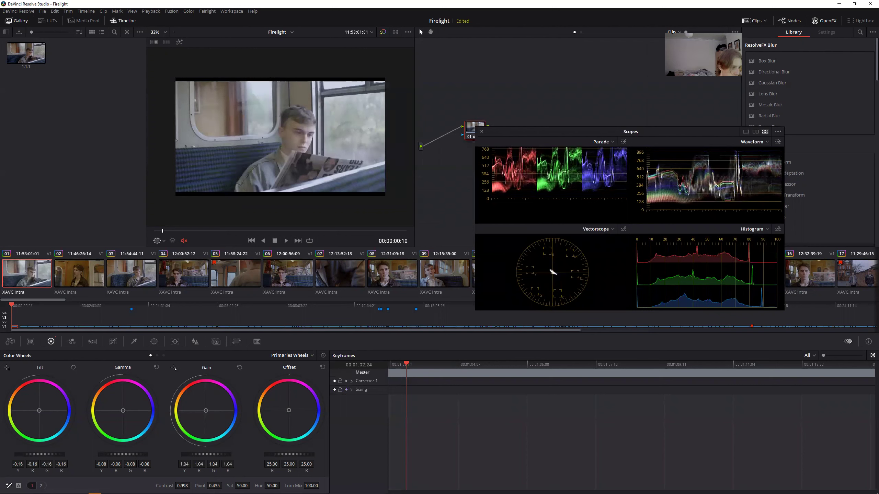
{"action": "scroll", "coordinate": [280, 138], "scroll_direction": "up", "scroll_amount": 1}
{"action": "left_click_drag", "start_coordinate": [136, 454], "coordinate": [132, 454]}
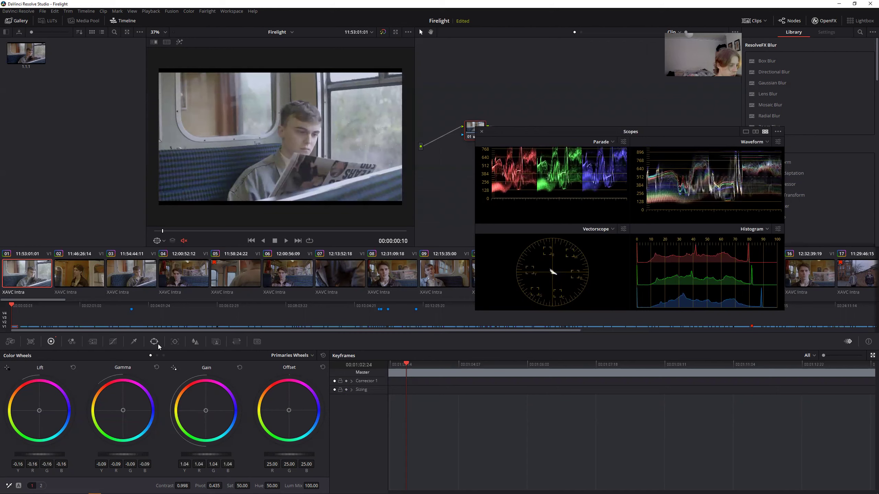
{"action": "left_click_drag", "start_coordinate": [213, 455], "coordinate": [211, 454]}
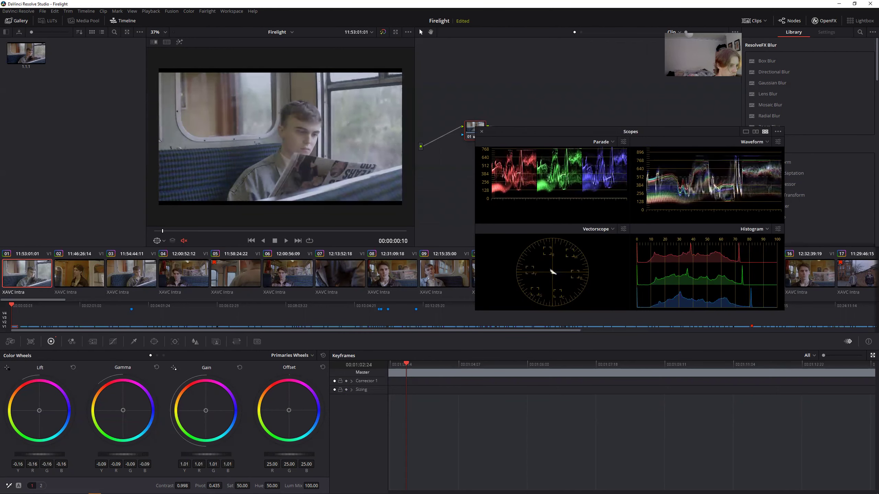
- Lower the Log wheels' Shadow to -0.01 and check the graded clip full screen
{"action": "left_click", "coordinate": [163, 355]}
{"action": "left_click_drag", "start_coordinate": [46, 454], "coordinate": [39, 455]}
{"action": "scroll", "coordinate": [280, 137], "scroll_direction": "up", "scroll_amount": 2}
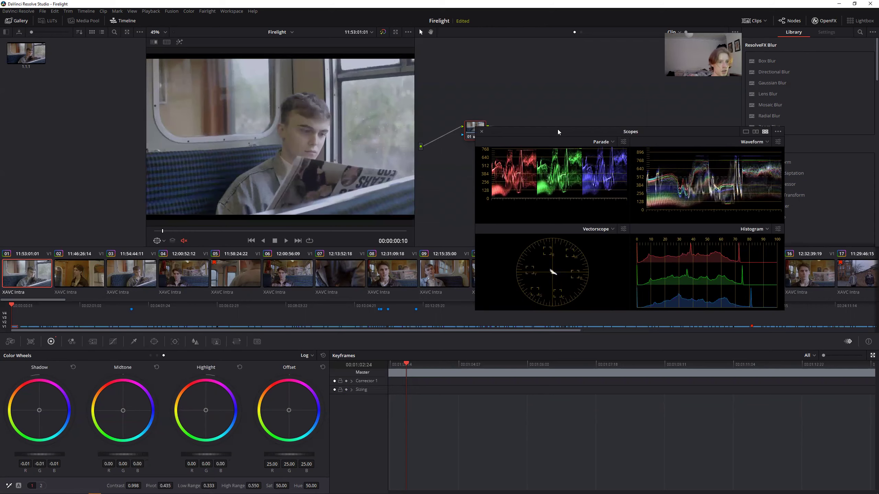
{"action": "left_click_drag", "start_coordinate": [559, 129], "coordinate": [582, 153]}
{"action": "scroll", "coordinate": [252, 155], "scroll_direction": "up", "scroll_amount": 1}
{"action": "key", "text": "ctrl+f"}
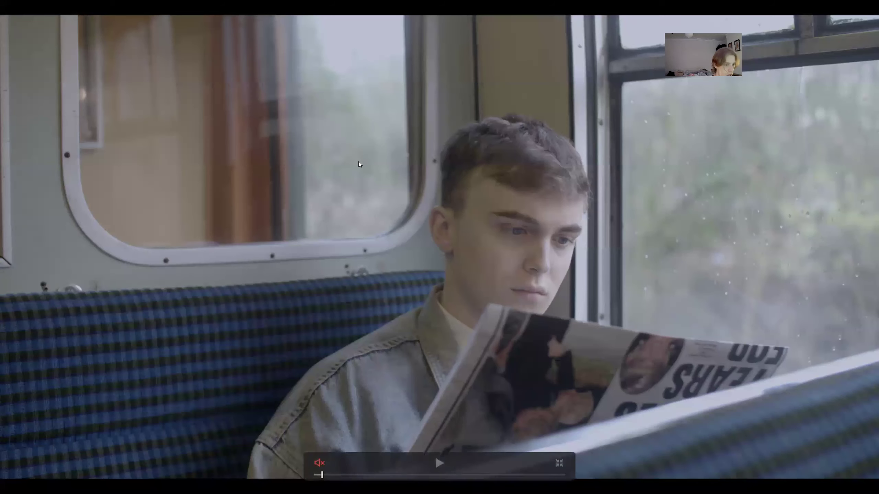
{"action": "key", "text": "Escape"}
- Move the scopes window clear of the node graph and label node 01 "levles"
{"action": "left_click_drag", "start_coordinate": [529, 165], "coordinate": [552, 236]}
{"action": "right_click", "coordinate": [478, 125]}
{"action": "left_click", "coordinate": [495, 138]}
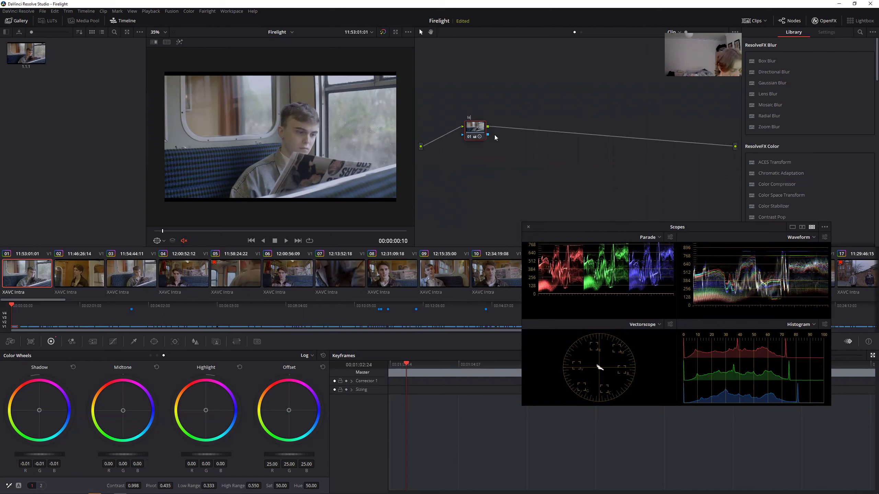
- Add a corrector node and insert it into the connection after the labelled node
{"action": "right_click", "coordinate": [492, 162]}
{"action": "mouse_move", "coordinate": [554, 173]}
{"action": "left_click", "coordinate": [610, 181]}
{"action": "left_click_drag", "start_coordinate": [489, 164], "coordinate": [512, 130]}
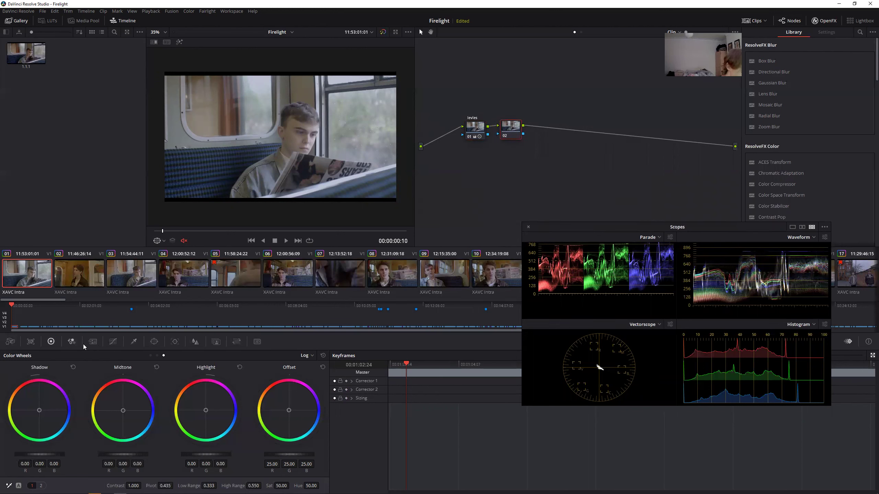
- Add a circular power window to node 02 and enlarge it until it surrounds the whole frame
{"action": "left_click", "coordinate": [155, 342]}
{"action": "left_click", "coordinate": [15, 406]}
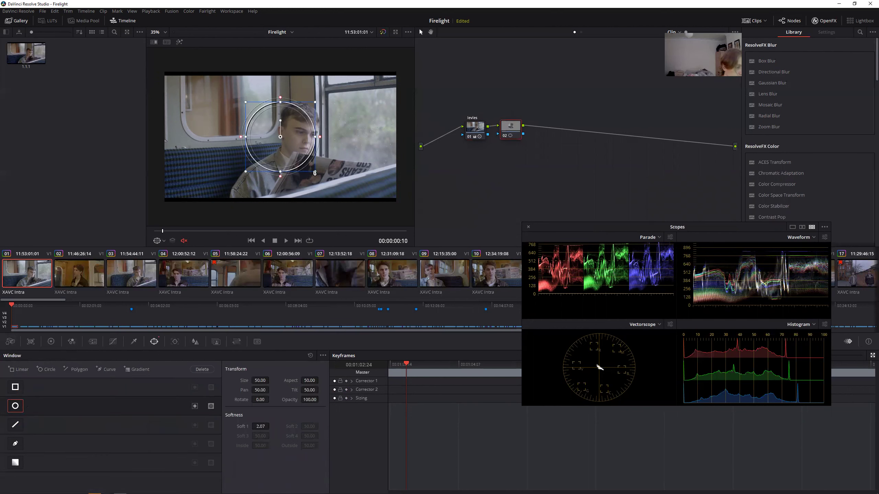
{"action": "left_click_drag", "start_coordinate": [317, 177], "coordinate": [388, 242]}
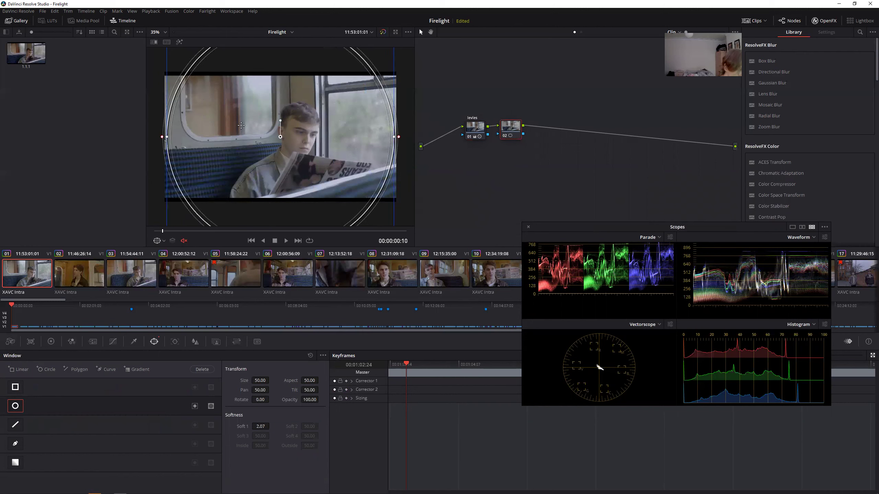
{"action": "scroll", "coordinate": [280, 137], "scroll_direction": "down", "scroll_amount": 2}
{"action": "scroll", "coordinate": [282, 138], "scroll_direction": "up", "scroll_amount": 2}
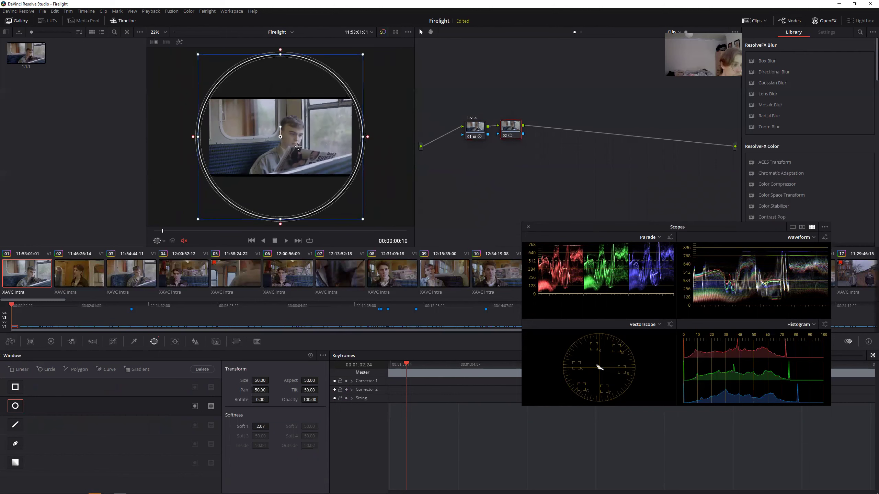
{"action": "scroll", "coordinate": [289, 153], "scroll_direction": "up", "scroll_amount": 2}
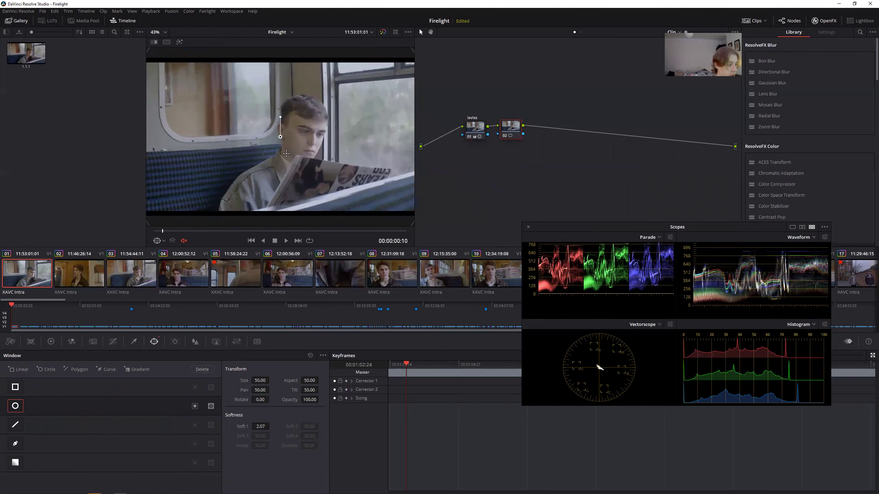
- Lower the Gamma master on node 02 to -0.07 using the Primaries Wheels
{"action": "left_click", "coordinate": [51, 341]}
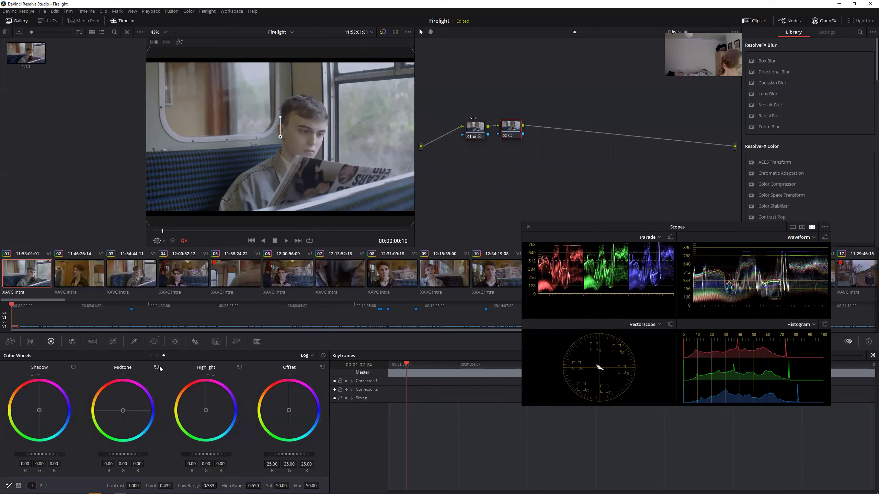
{"action": "left_click", "coordinate": [150, 355]}
{"action": "left_click_drag", "start_coordinate": [135, 455], "coordinate": [112, 455]}
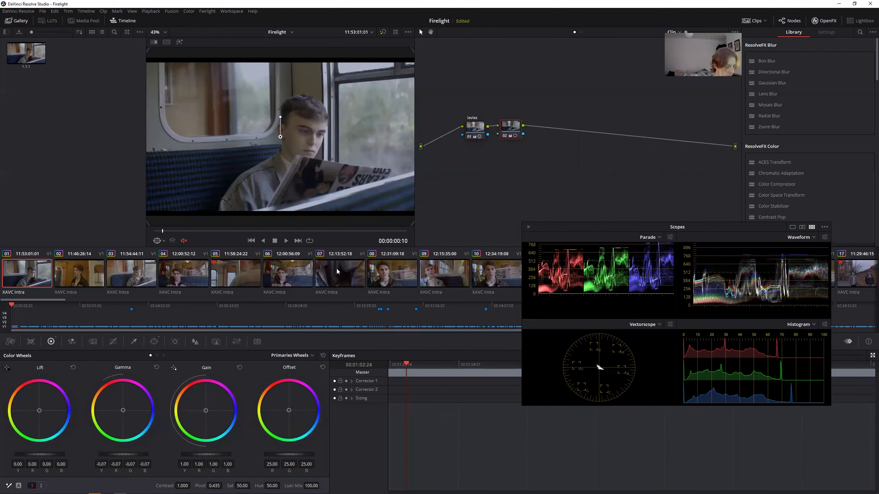
- Compare the clip full screen with and without node 02 by deleting the node, and undo the deletion
{"action": "key", "text": "ctrl+f"}
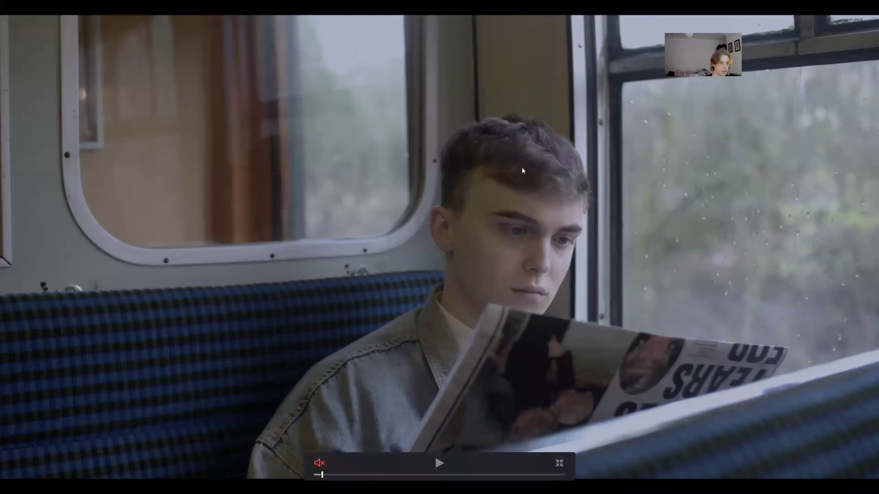
{"action": "key", "text": "ctrl+f"}
{"action": "right_click", "coordinate": [514, 134]}
{"action": "left_click", "coordinate": [546, 188]}
{"action": "key", "text": "ctrl+f"}
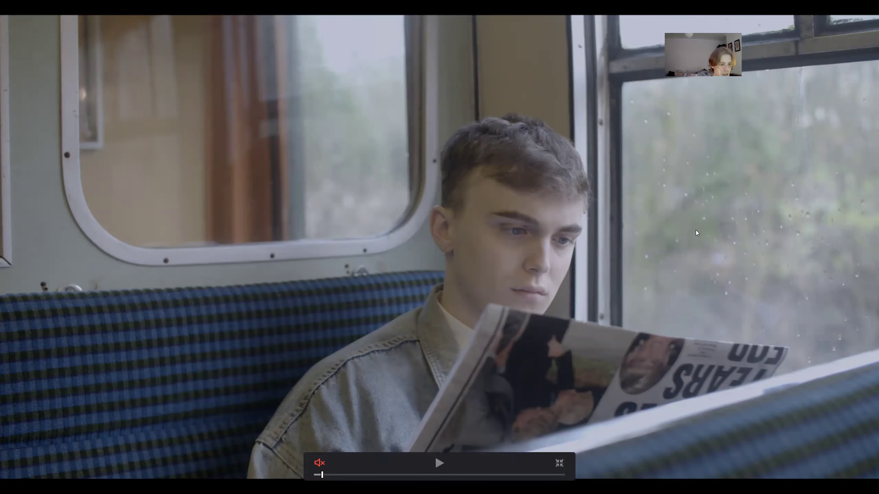
{"action": "key", "text": "ctrl+f"}
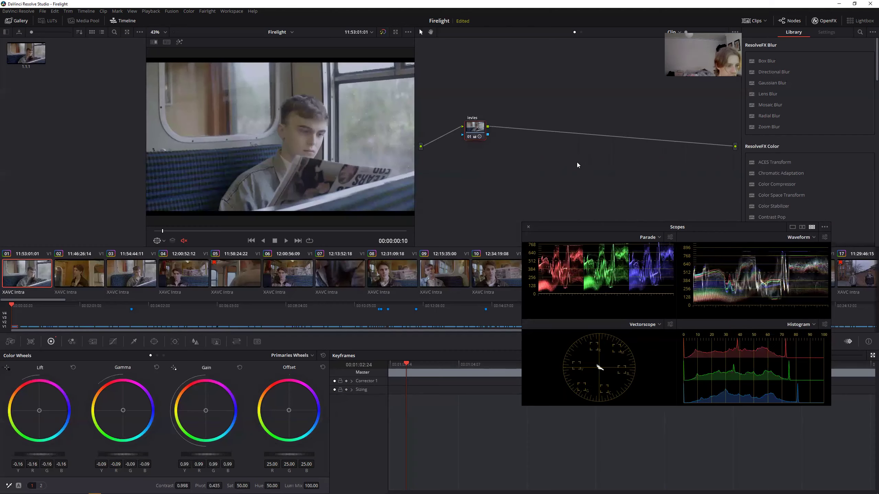
{"action": "left_click", "coordinate": [55, 11]}
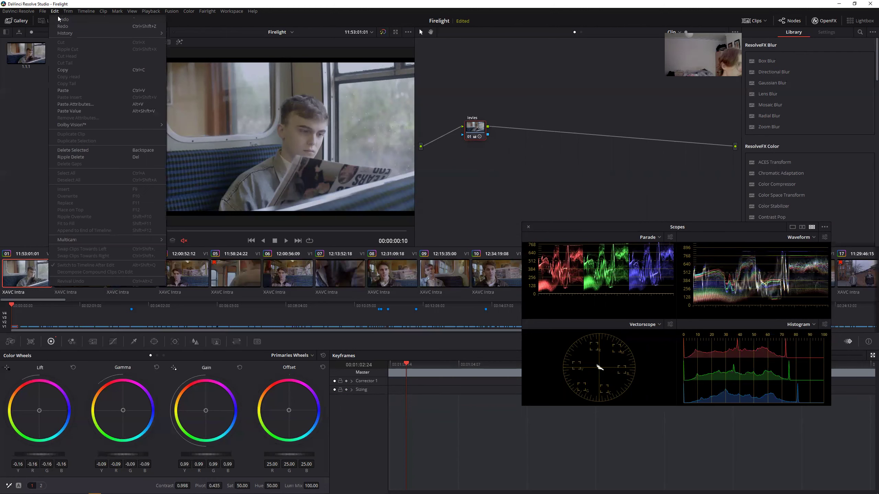
{"action": "left_click", "coordinate": [64, 21]}
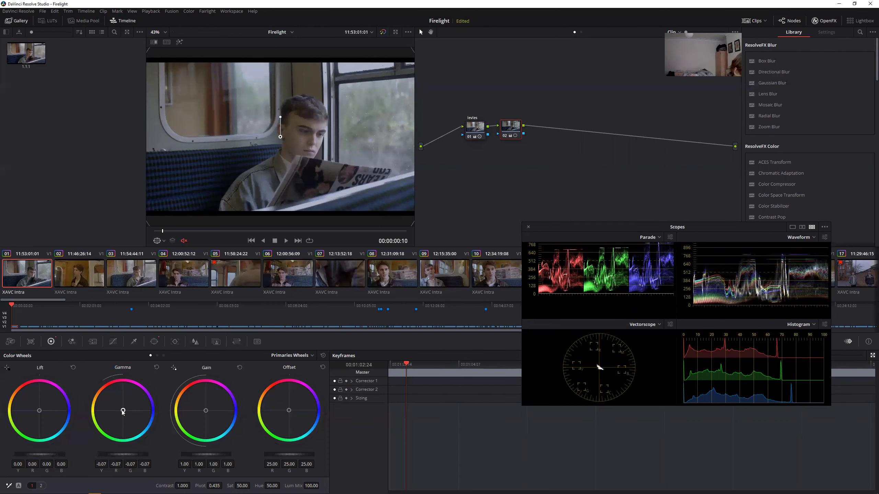
- Warm node 02's Gamma color balance to red -0.06 and blue -0.09, and view the clip full screen
{"action": "left_click_drag", "start_coordinate": [123, 410], "coordinate": [121, 408]}
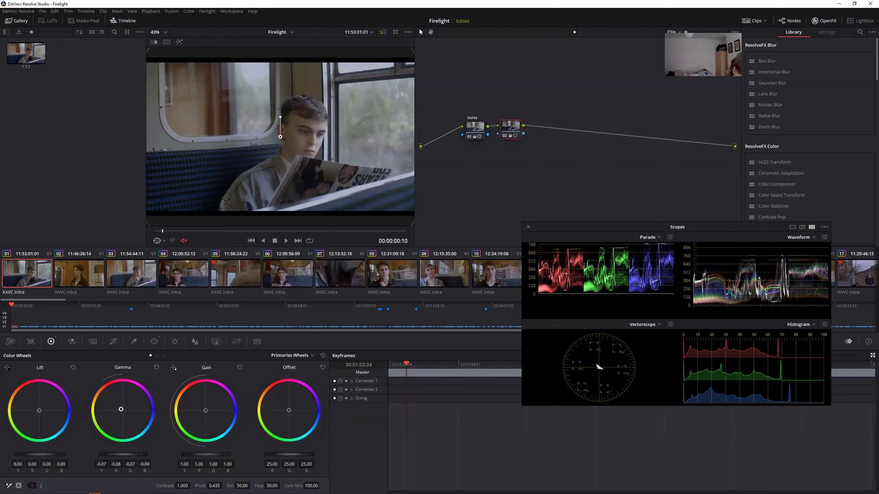
{"action": "scroll", "coordinate": [297, 225], "scroll_direction": "down", "scroll_amount": 3}
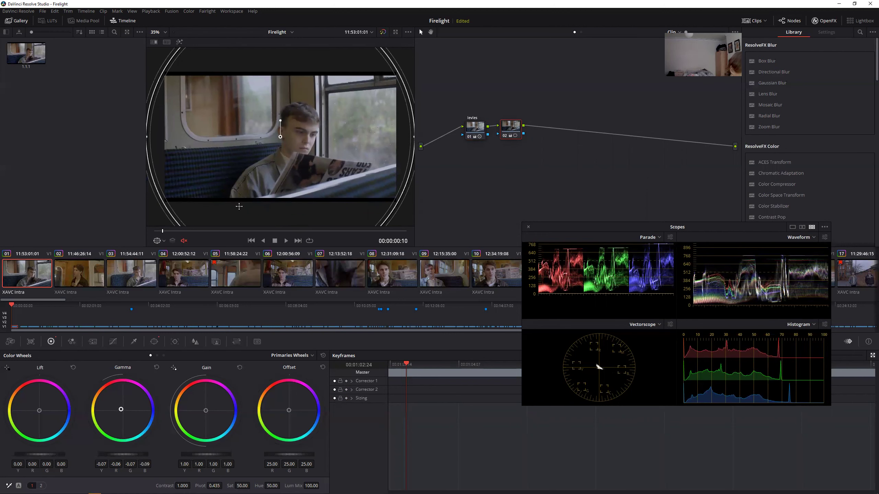
{"action": "key", "text": "p"}
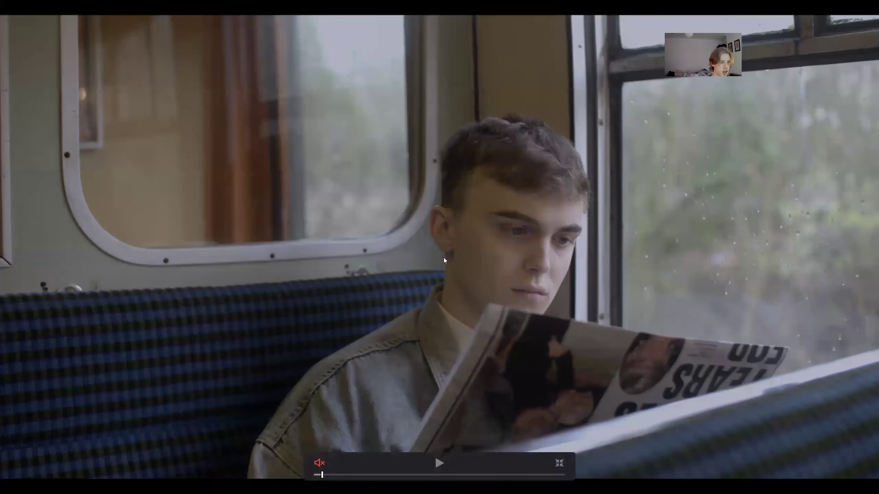
{"action": "key", "text": "p"}
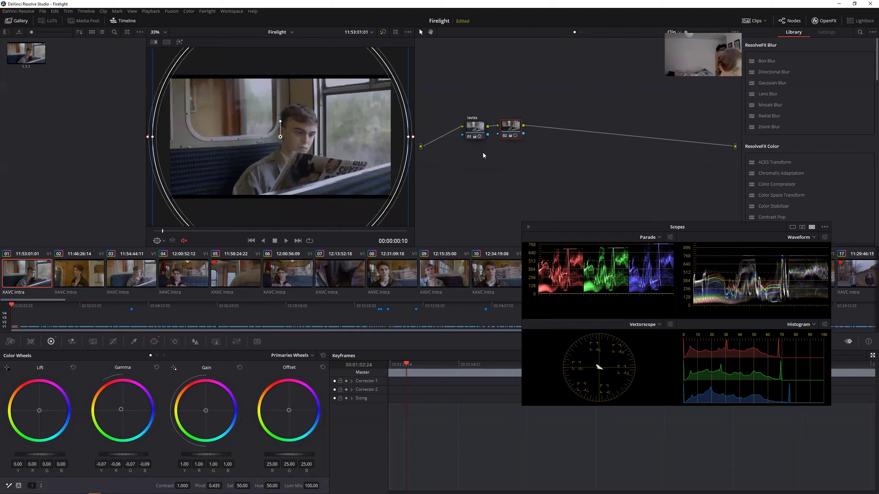
- Check what the warmed node 02 contributes by deleting it, viewing the clip and undoing the deletion
{"action": "key", "text": "p"}
{"action": "key", "text": "p"}
{"action": "right_click", "coordinate": [515, 126]}
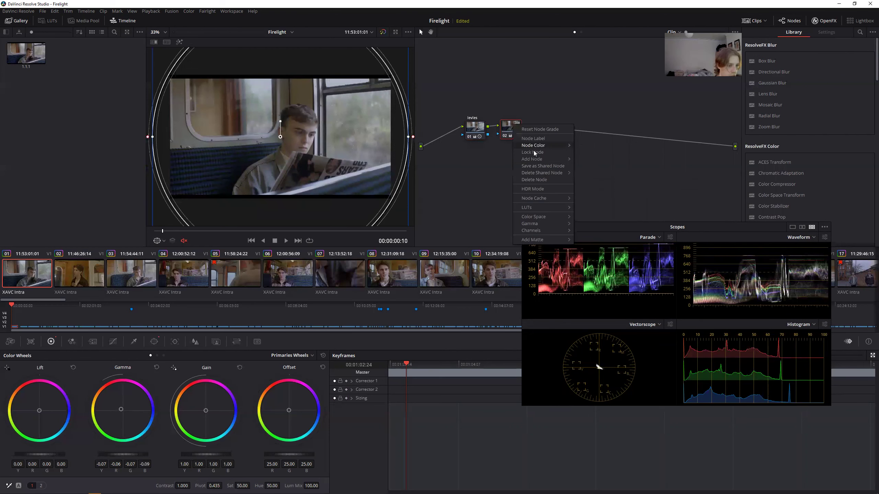
{"action": "left_click", "coordinate": [543, 178]}
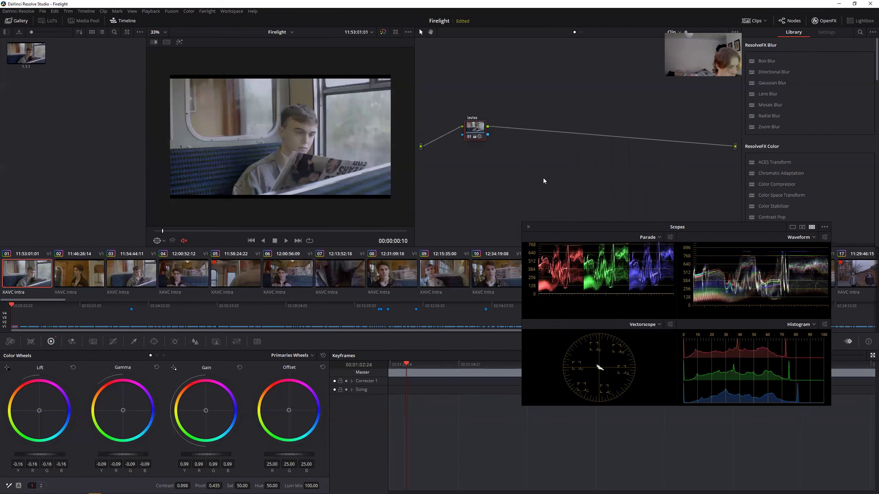
{"action": "key", "text": "p"}
{"action": "key", "text": "p"}
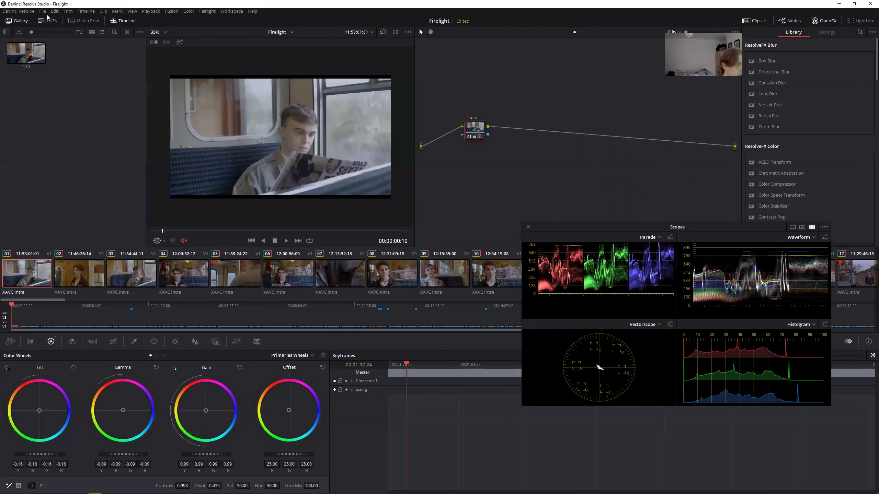
{"action": "left_click", "coordinate": [54, 10]}
{"action": "left_click", "coordinate": [68, 23]}
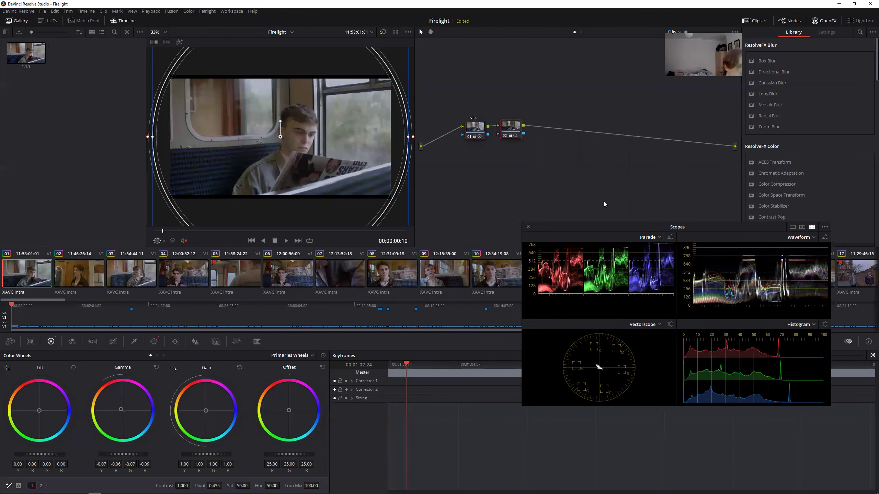
- Add a third corrector node and insert it into the connection after node 02
{"action": "right_click", "coordinate": [483, 178]}
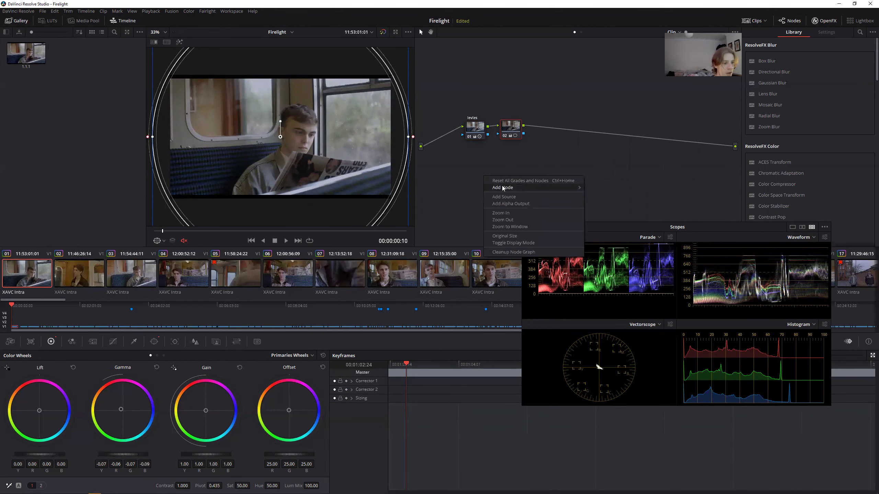
{"action": "left_click", "coordinate": [598, 190]}
{"action": "left_click_drag", "start_coordinate": [483, 170], "coordinate": [545, 123]}
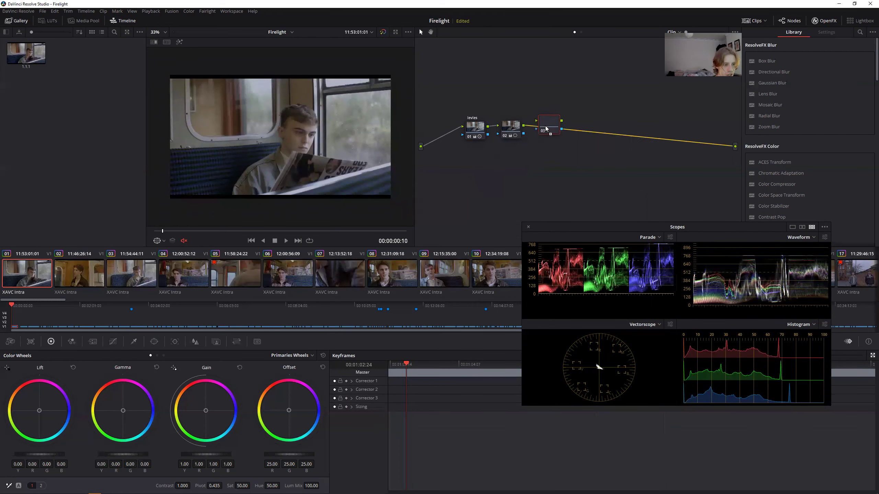
- View the three-node grade full screen and reselect node 01 in the node graph
{"action": "key", "text": "ctrl+shift+w"}
{"action": "key", "text": "ctrl+f"}
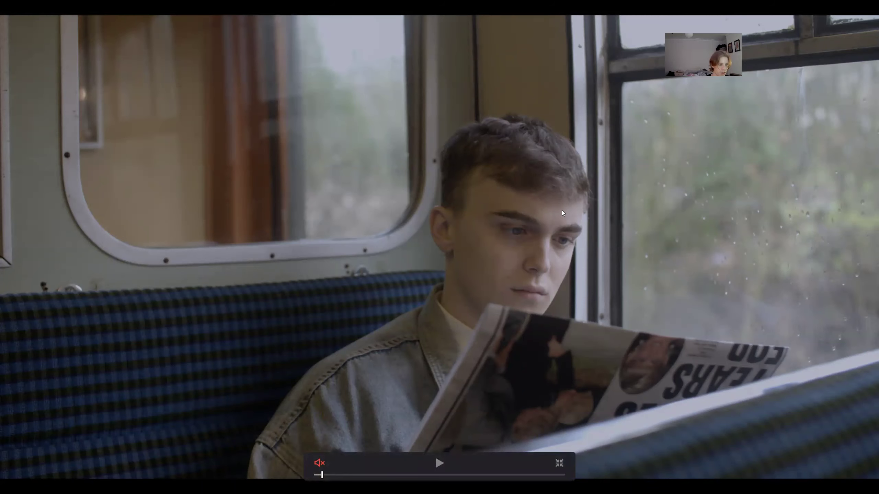
{"action": "key", "text": "Escape"}
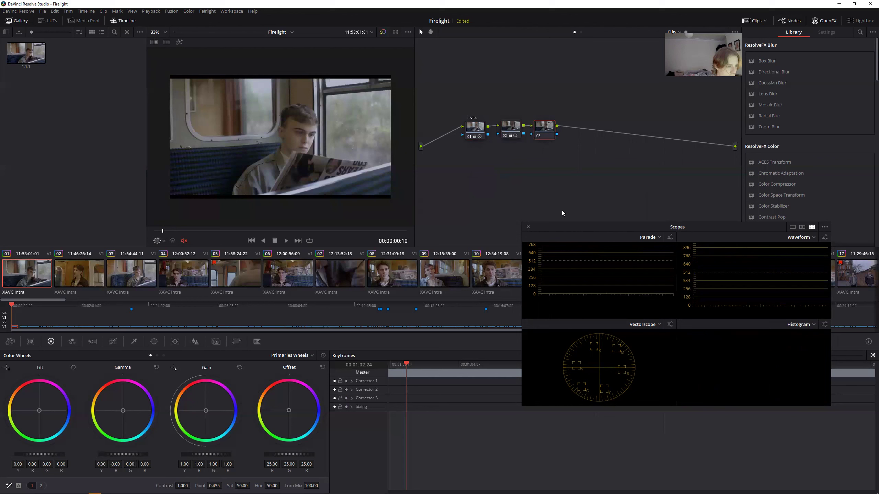
{"action": "left_click", "coordinate": [471, 127]}
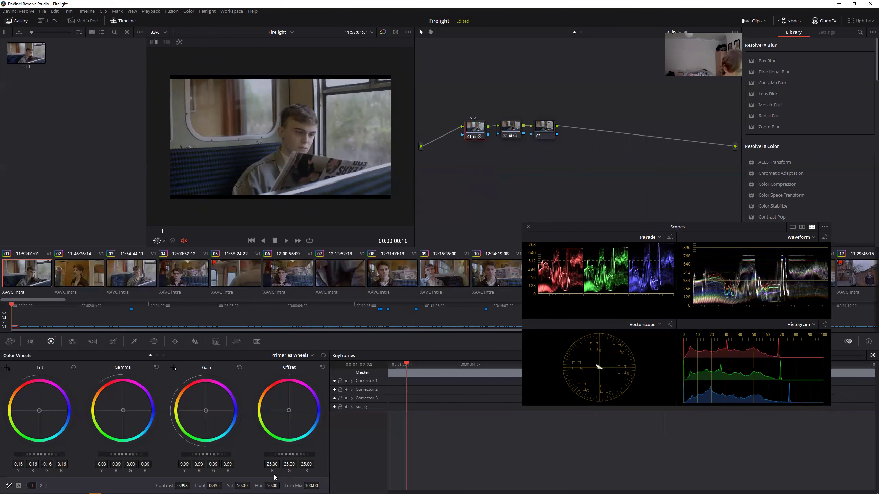
- Set the saturation of the first node on clip 01 to 63 and check the picture full screen
{"action": "left_click_drag", "start_coordinate": [247, 486], "coordinate": [248, 485]}
{"action": "key", "text": "shift+z"}
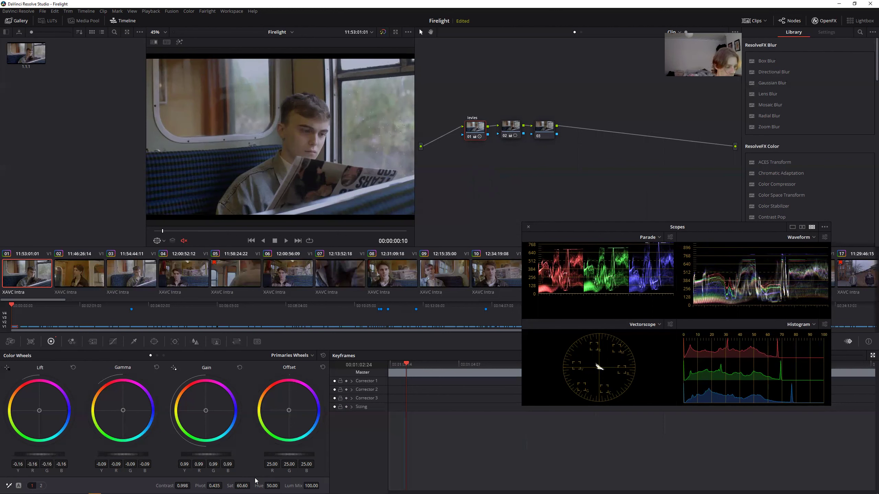
{"action": "left_click_drag", "start_coordinate": [252, 486], "coordinate": [252, 486]}
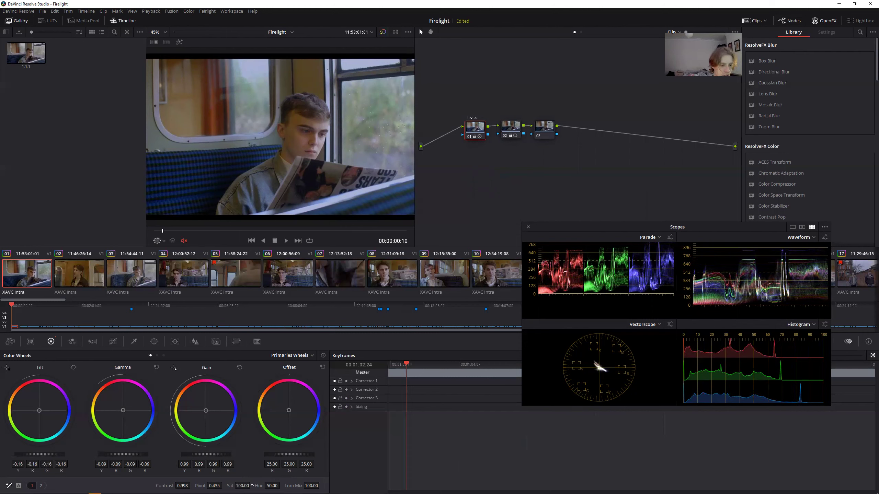
{"action": "left_click_drag", "start_coordinate": [252, 485], "coordinate": [252, 485]}
{"action": "scroll", "coordinate": [319, 141], "scroll_direction": "down", "scroll_amount": 2}
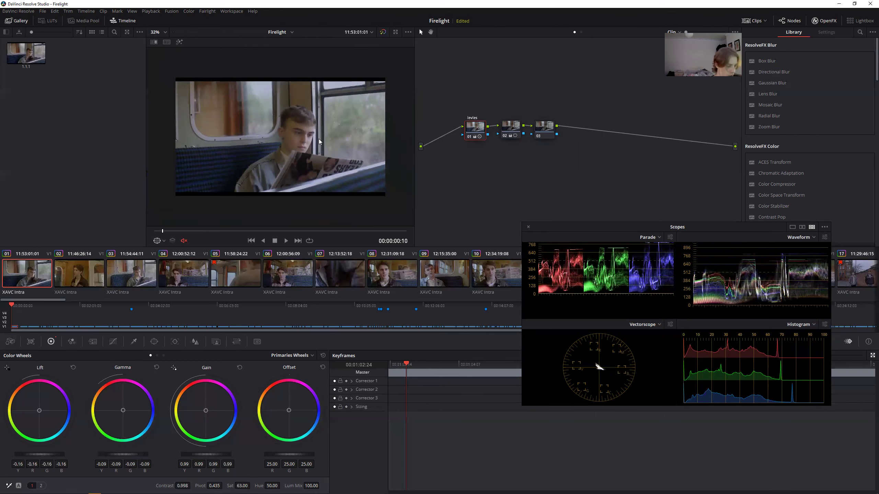
{"action": "key", "text": "p"}
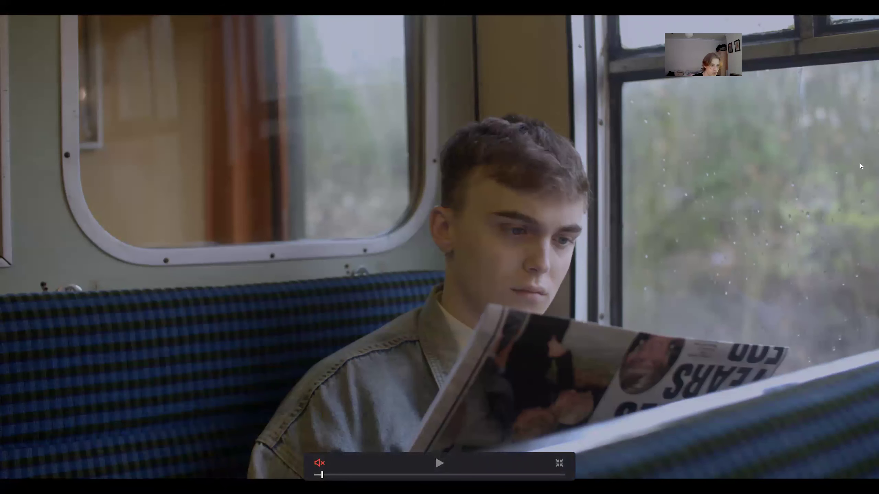
{"action": "key", "text": "p"}
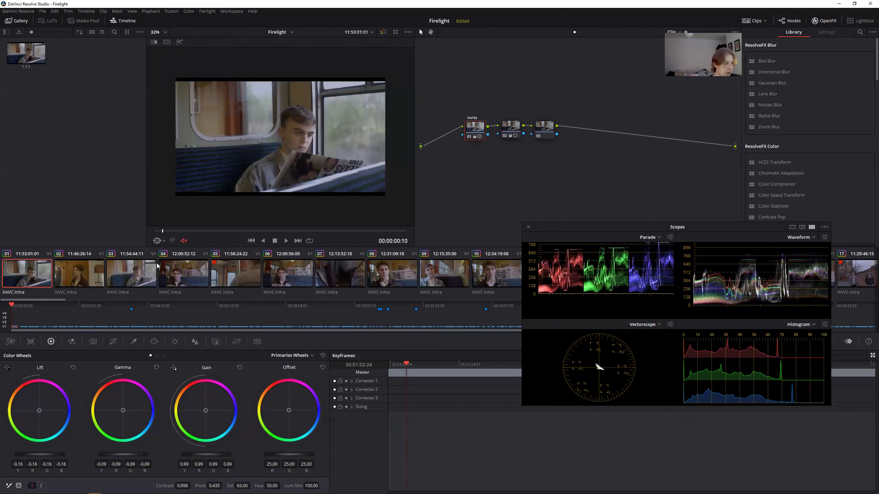
- Return to the first frame of clip 01 and examine the picture closely and as a whole
{"action": "left_click", "coordinate": [130, 276]}
{"action": "left_click", "coordinate": [13, 275]}
{"action": "scroll", "coordinate": [271, 184], "scroll_direction": "up", "scroll_amount": 3}
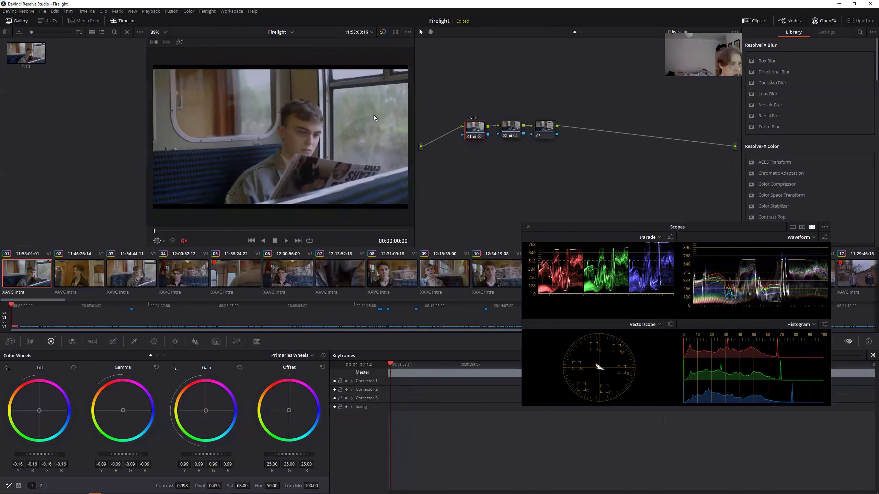
{"action": "scroll", "coordinate": [374, 115], "scroll_direction": "up", "scroll_amount": 2}
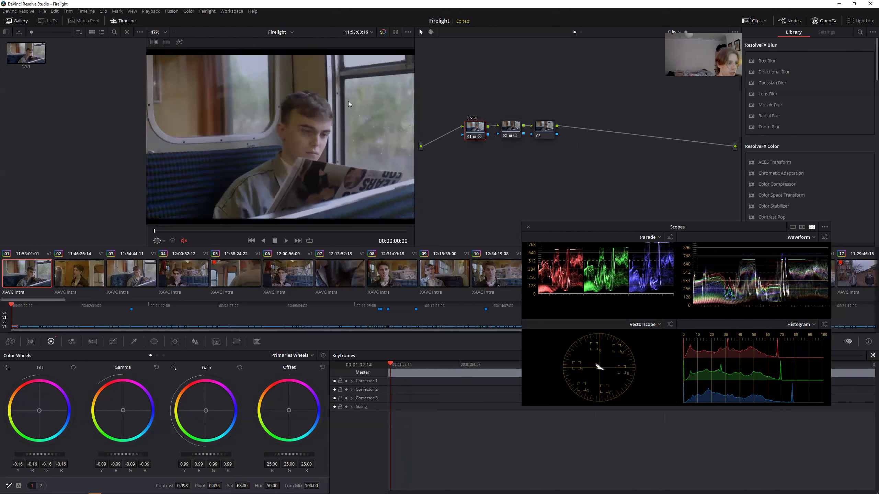
{"action": "scroll", "coordinate": [348, 101], "scroll_direction": "down", "scroll_amount": 4}
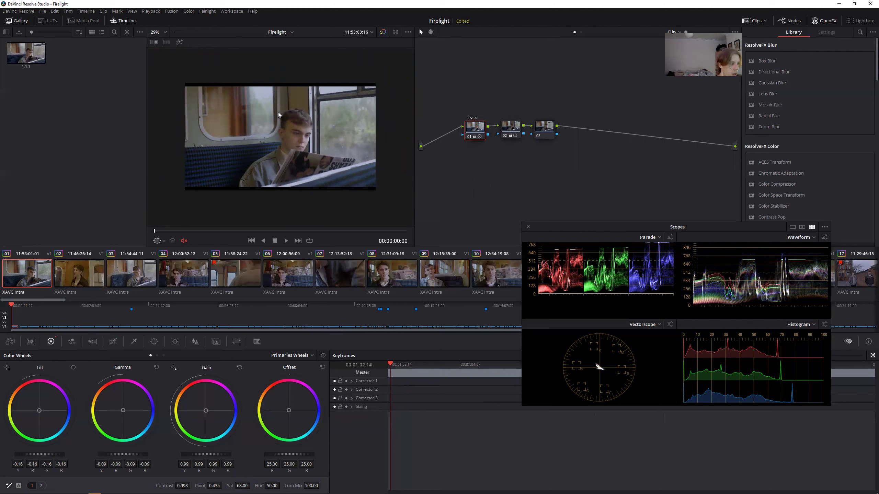
- Add a rectangular linear power window to the third node and place it over the train window behind the man
{"action": "left_click", "coordinate": [543, 128]}
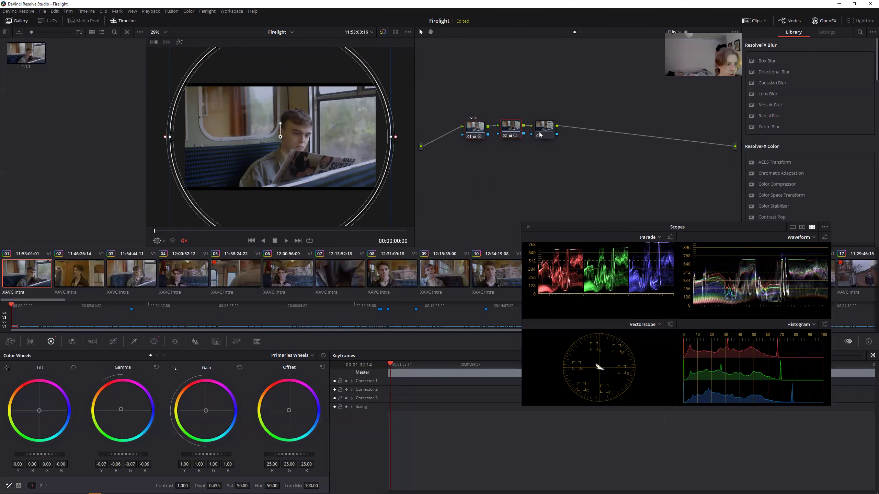
{"action": "scroll", "coordinate": [329, 141], "scroll_direction": "up", "scroll_amount": 3}
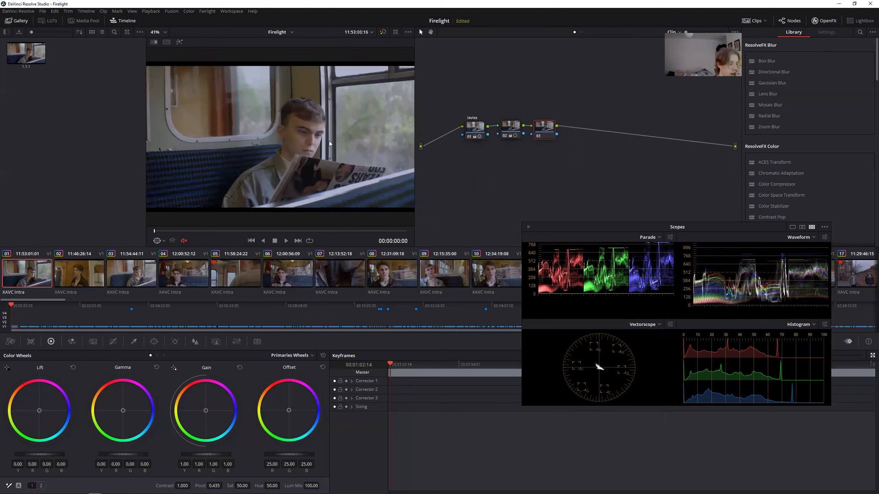
{"action": "scroll", "coordinate": [174, 128], "scroll_direction": "down", "scroll_amount": 3}
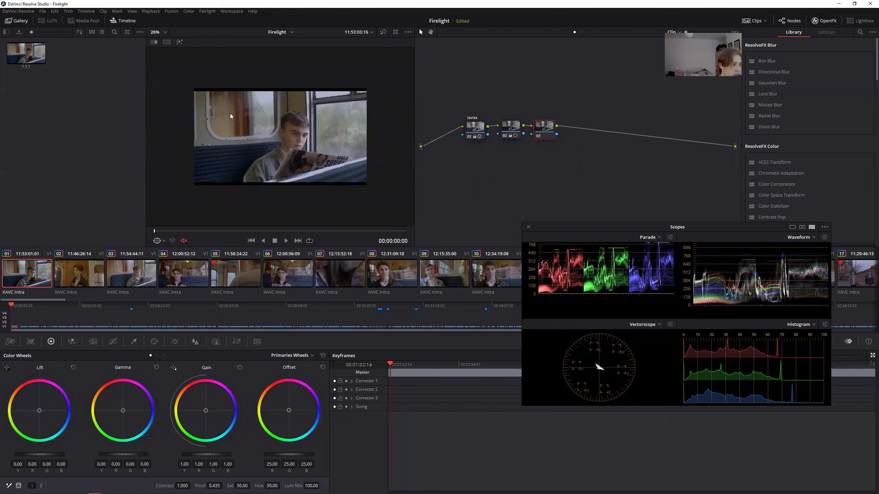
{"action": "scroll", "coordinate": [230, 117], "scroll_direction": "up", "scroll_amount": 3}
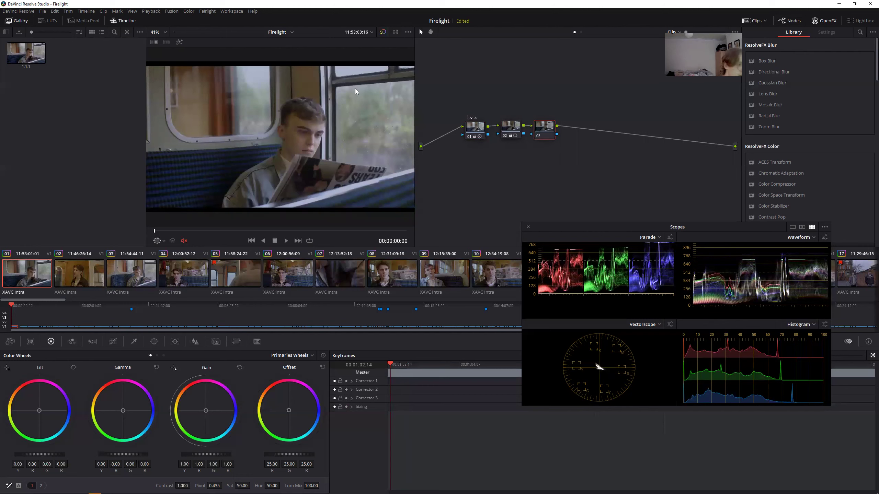
{"action": "left_click", "coordinate": [154, 341]}
{"action": "left_click", "coordinate": [15, 387]}
{"action": "left_click_drag", "start_coordinate": [289, 138], "coordinate": [236, 109]}
- Reshape the power window's corners to enclose only the brown interior part of the train window, excluding the greenery beside it
{"action": "left_click_drag", "start_coordinate": [281, 138], "coordinate": [271, 127]}
{"action": "left_click_drag", "start_coordinate": [275, 82], "coordinate": [270, 65]}
{"action": "left_click_drag", "start_coordinate": [174, 78], "coordinate": [169, 66]}
{"action": "left_click_drag", "start_coordinate": [173, 139], "coordinate": [189, 135]}
{"action": "left_click_drag", "start_coordinate": [270, 126], "coordinate": [247, 134]}
{"action": "left_click_drag", "start_coordinate": [271, 64], "coordinate": [231, 64]}
{"action": "left_click_drag", "start_coordinate": [248, 133], "coordinate": [234, 133]}
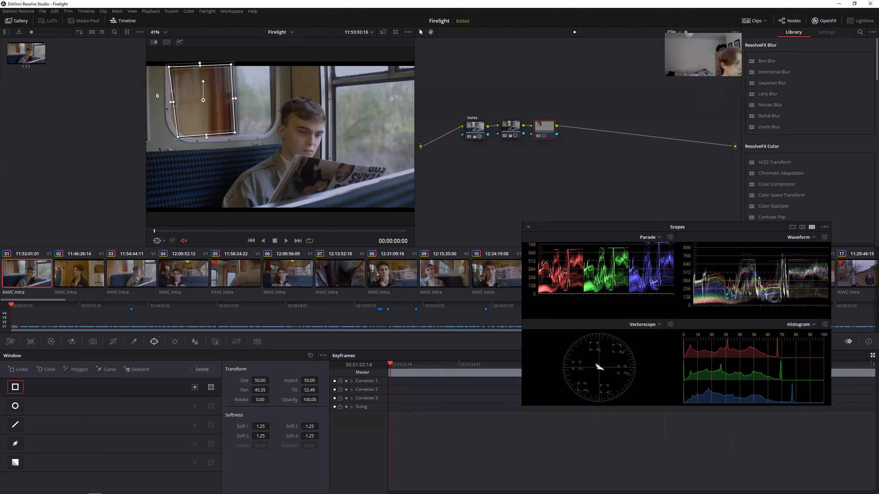
{"action": "left_click_drag", "start_coordinate": [231, 65], "coordinate": [231, 64]}
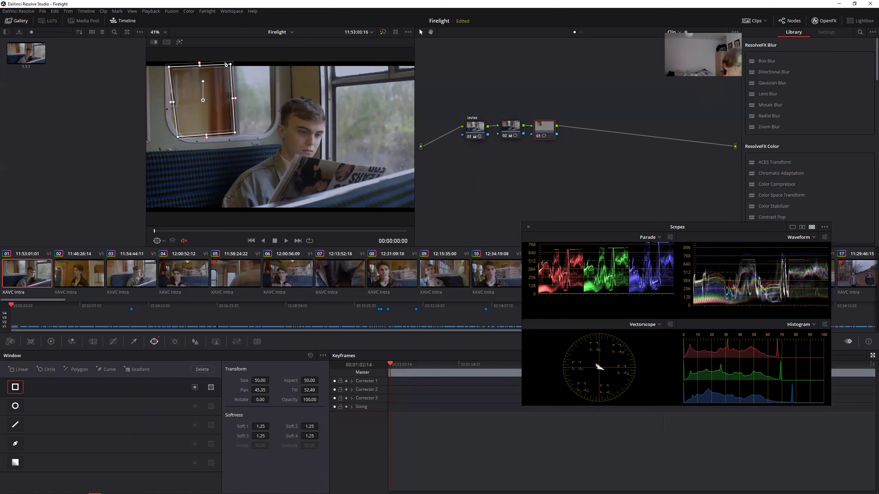
- Move the floating scopes window down clear of the node graph and clip thumbnails
{"action": "left_click", "coordinate": [48, 343]}
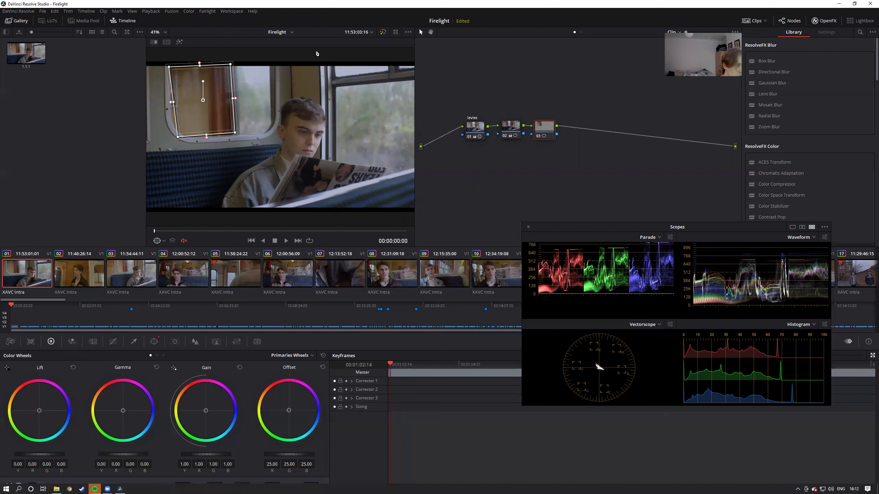
{"action": "left_click", "coordinate": [133, 342]}
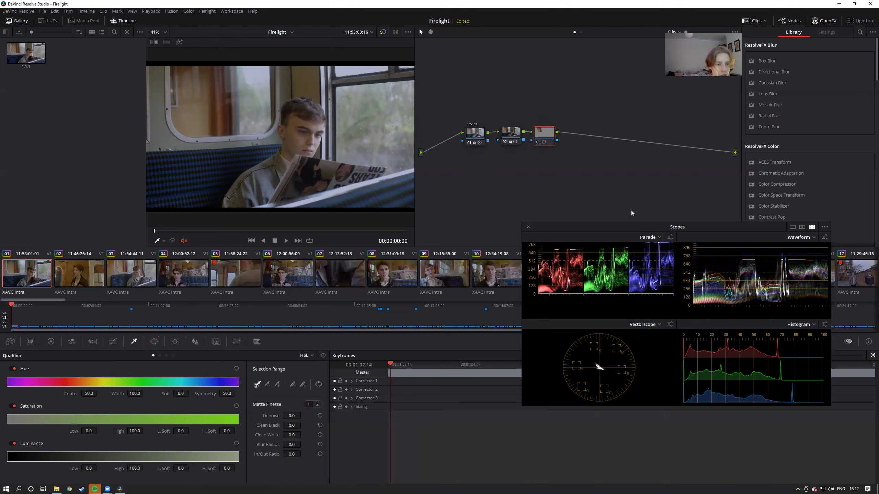
{"action": "left_click_drag", "start_coordinate": [654, 242], "coordinate": [672, 314]}
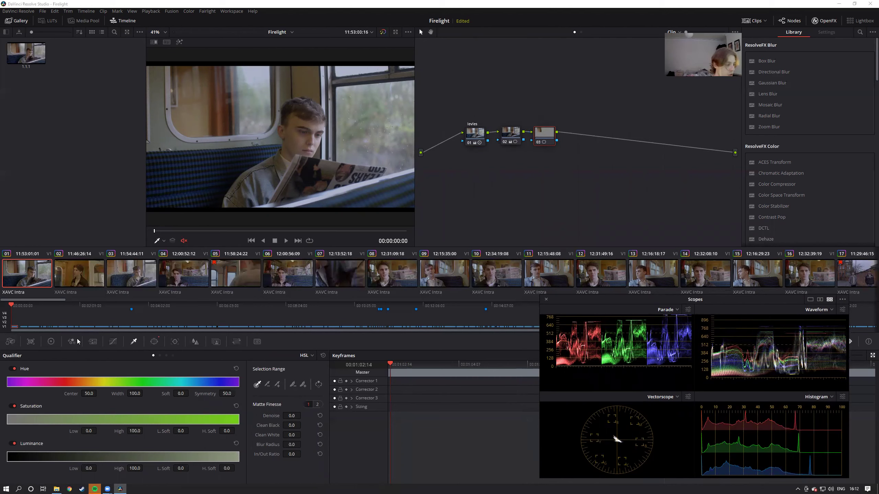
- Grade the masked area on the third node with gamma -0.04, lift 0.01 and gain 1.07
{"action": "left_click", "coordinate": [51, 341]}
{"action": "left_click_drag", "start_coordinate": [134, 454], "coordinate": [129, 454]}
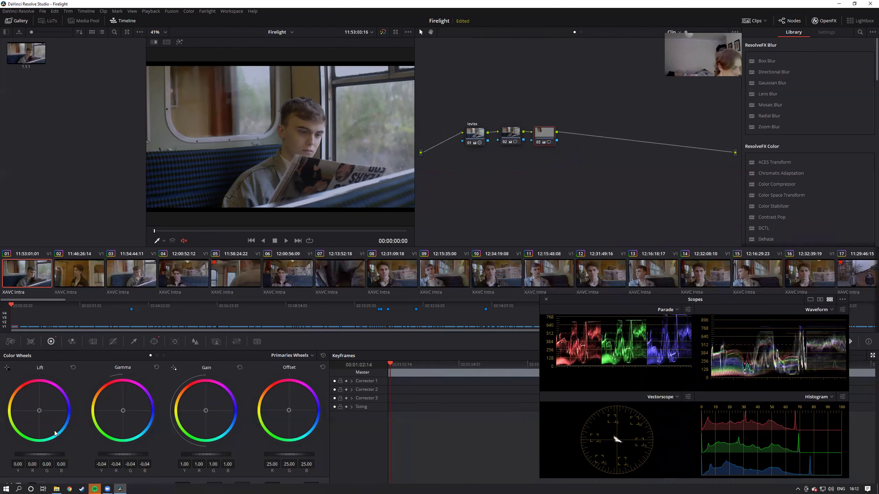
{"action": "left_click_drag", "start_coordinate": [47, 454], "coordinate": [48, 454]}
{"action": "left_click_drag", "start_coordinate": [206, 454], "coordinate": [215, 454]}
- Inspect the graded train window area up close and in full screen
{"action": "scroll", "coordinate": [232, 117], "scroll_direction": "up", "scroll_amount": 2}
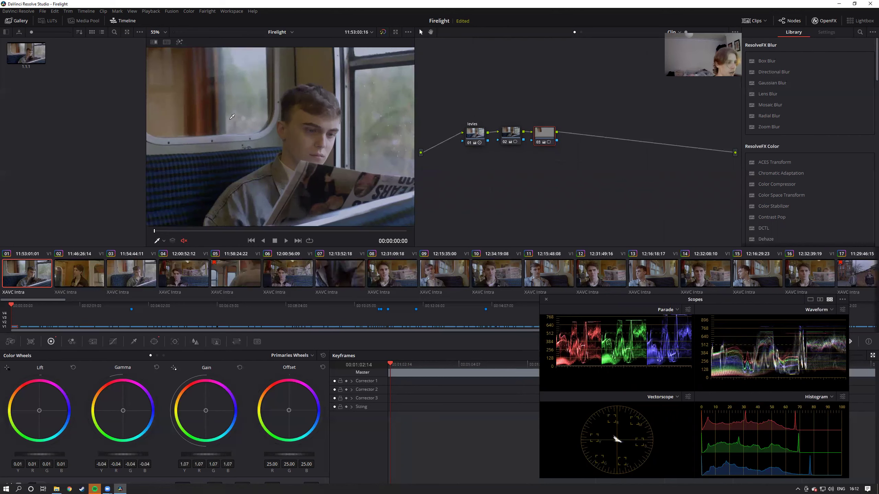
{"action": "scroll", "coordinate": [232, 117], "scroll_direction": "down", "scroll_amount": 2}
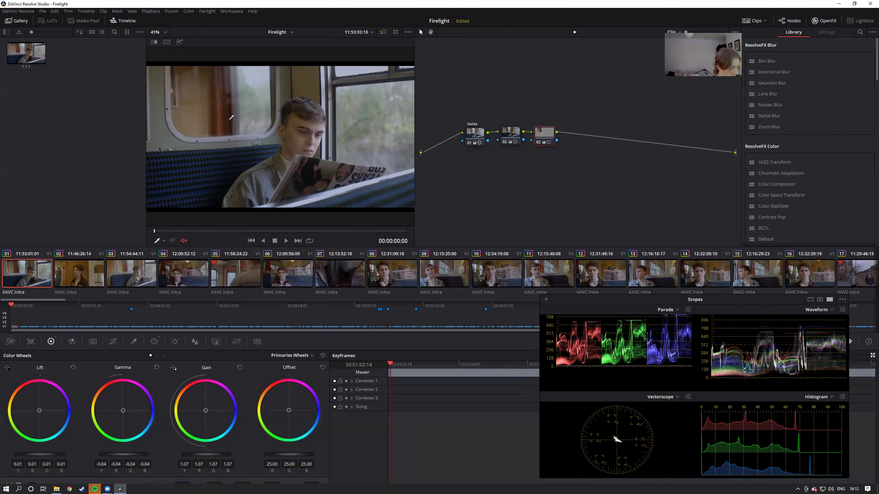
{"action": "key", "text": "ctrl+f"}
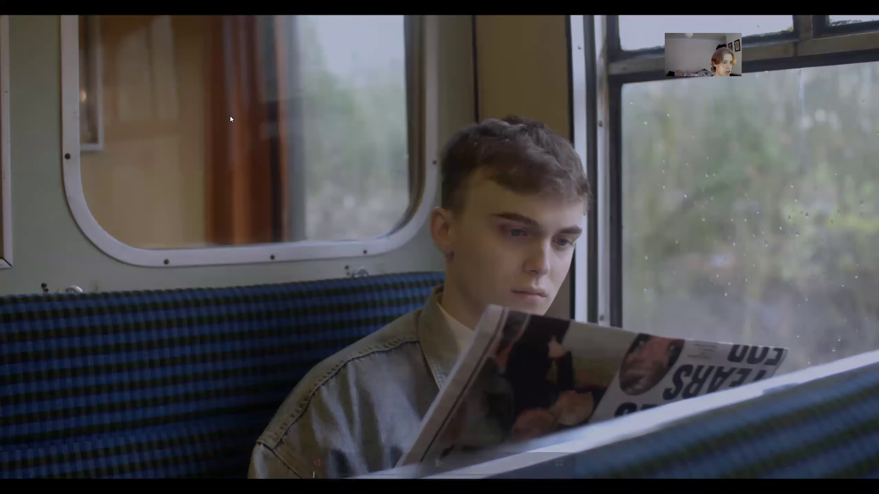
{"action": "key", "text": "ctrl+f"}
{"action": "key", "text": "ctrl+f"}
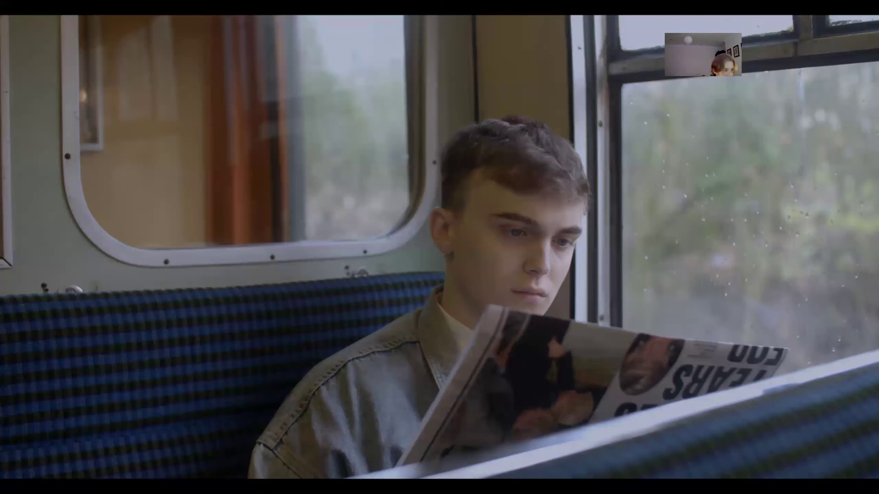
{"action": "key", "text": "ctrl+f"}
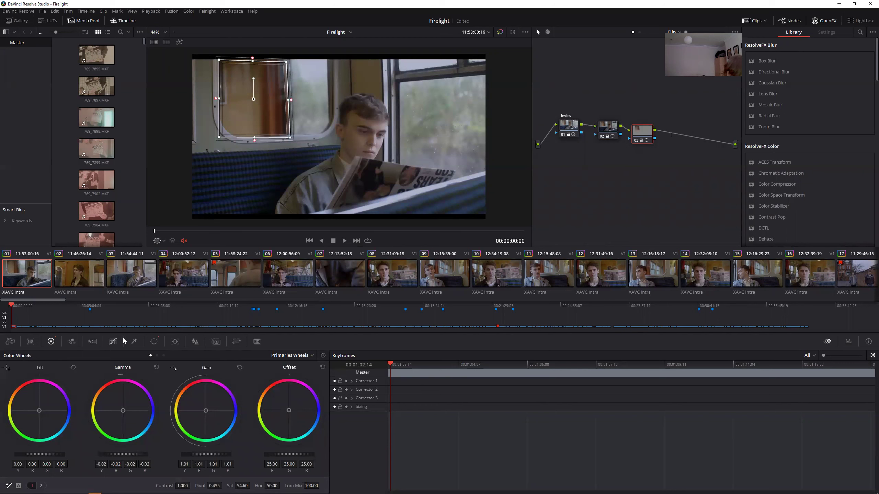
- Soften the power window's edges with Soft 1 at 2.65, Soft 3 at 2.47 and Soft 4 at 2.31, and check it full screen
{"action": "left_click", "coordinate": [156, 342]}
{"action": "left_click_drag", "start_coordinate": [256, 426], "coordinate": [297, 436]}
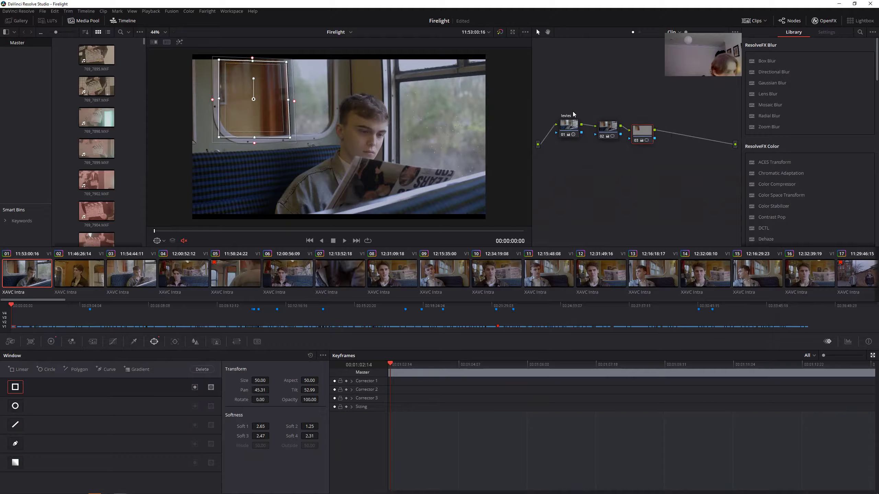
{"action": "key", "text": "ctrl+f"}
{"action": "key", "text": "Escape"}
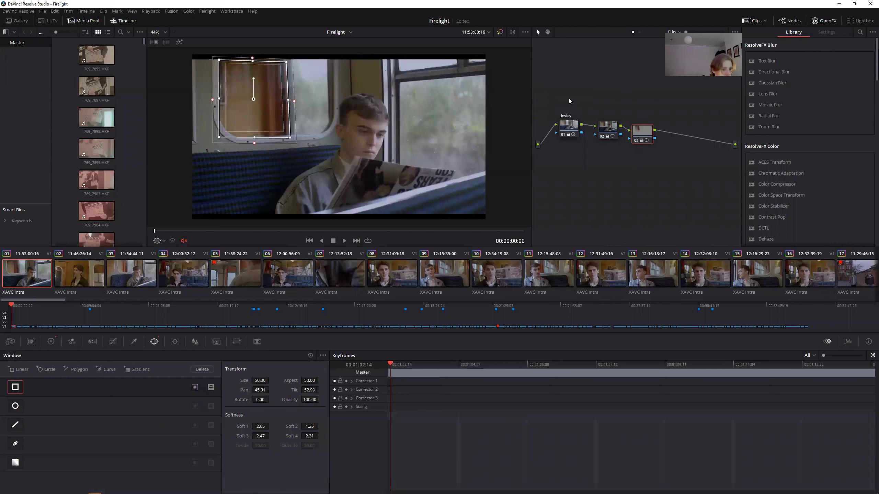
- Delete the third node to compare the frame full screen without it, and undo the deletion
{"action": "right_click", "coordinate": [644, 139]}
{"action": "left_click", "coordinate": [663, 191]}
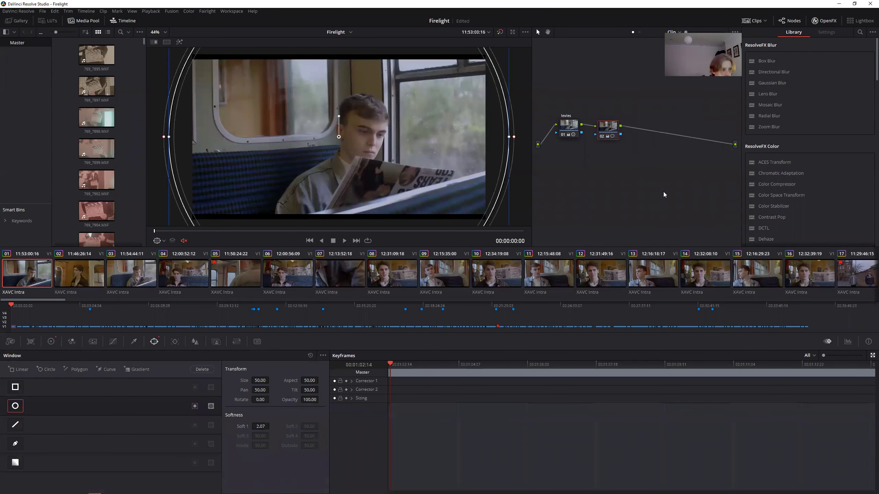
{"action": "key", "text": "ctrl+f"}
{"action": "key", "text": "Escape"}
{"action": "left_click", "coordinate": [55, 10]}
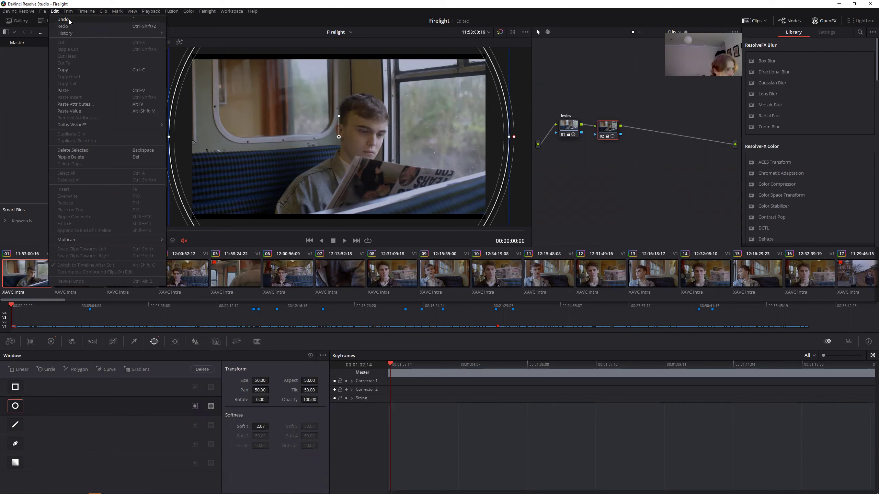
{"action": "left_click", "coordinate": [69, 20]}
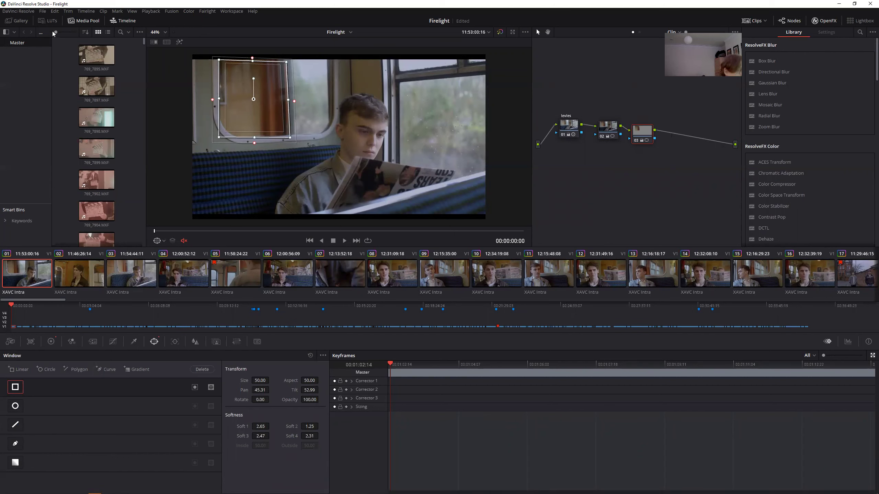
- Grab a still of the graded clip 01 into the Gallery
{"action": "left_click", "coordinate": [48, 20]}
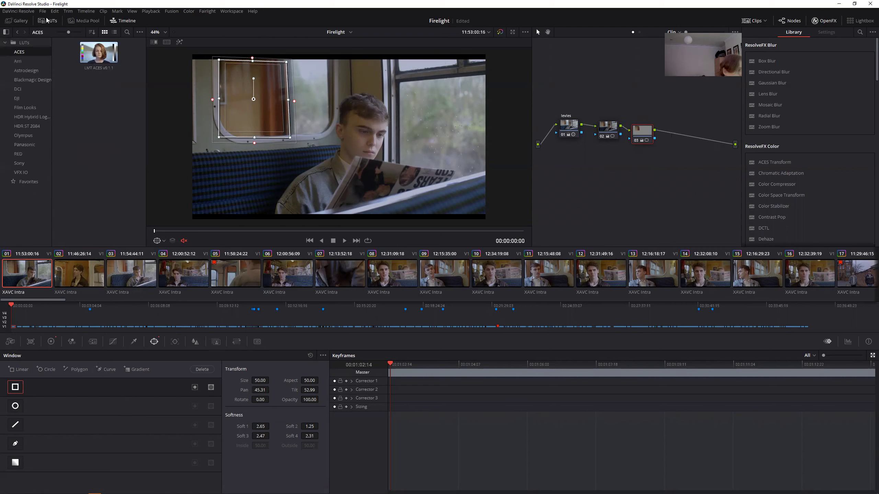
{"action": "left_click", "coordinate": [25, 23]}
{"action": "left_click", "coordinate": [28, 53]}
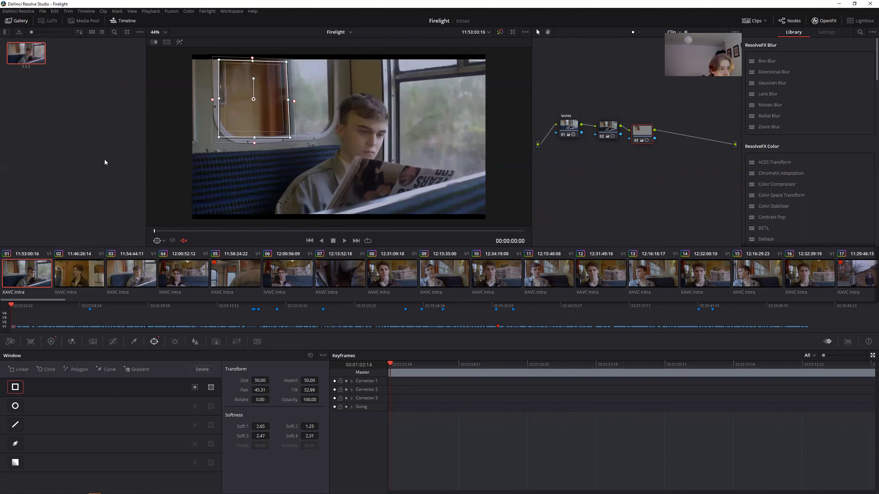
{"action": "right_click", "coordinate": [289, 145]}
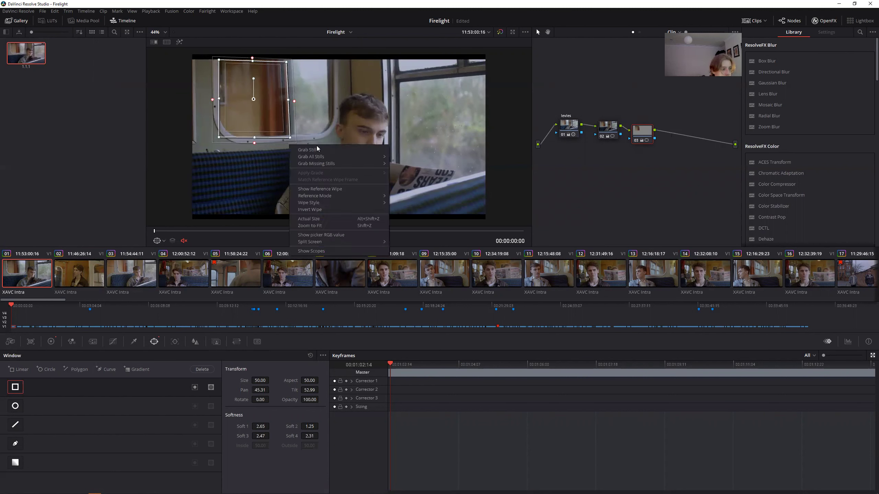
{"action": "left_click", "coordinate": [318, 151]}
{"action": "left_click", "coordinate": [83, 136]}
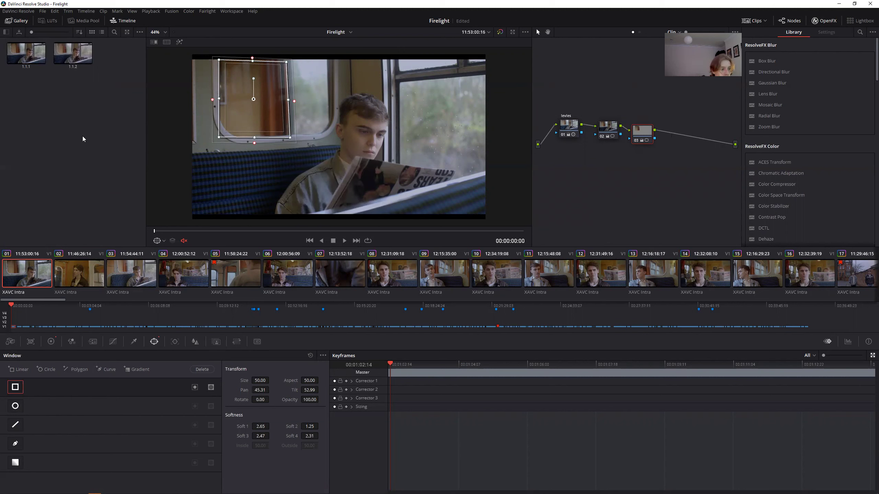
- Look through the grades of clips 02 to 16 in turn, and return to clip 01
{"action": "left_click", "coordinate": [74, 280]}
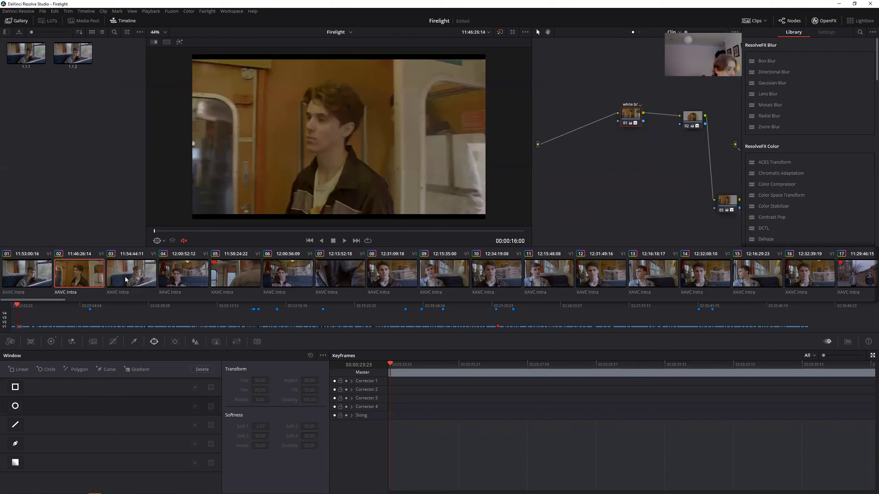
{"action": "left_click", "coordinate": [129, 279]}
{"action": "left_click", "coordinate": [183, 279]}
{"action": "left_click", "coordinate": [243, 281]}
{"action": "left_click", "coordinate": [288, 279]}
{"action": "left_click", "coordinate": [340, 279]}
{"action": "left_click", "coordinate": [392, 279]}
{"action": "left_click", "coordinate": [444, 279]}
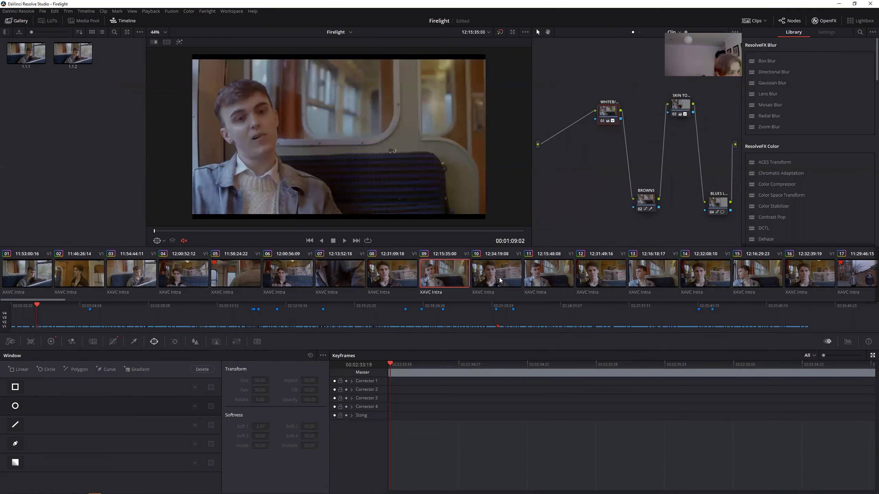
{"action": "left_click", "coordinate": [504, 284]}
{"action": "left_click", "coordinate": [548, 280]}
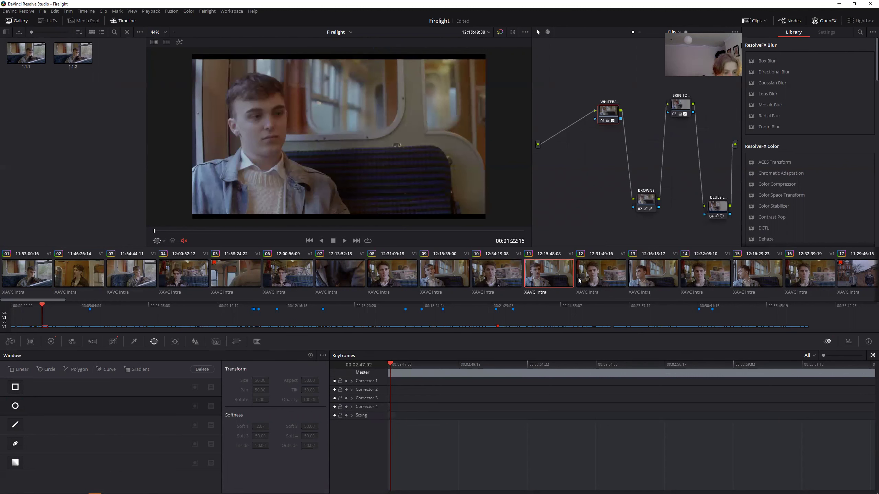
{"action": "left_click", "coordinate": [601, 279]}
{"action": "left_click", "coordinate": [719, 279]}
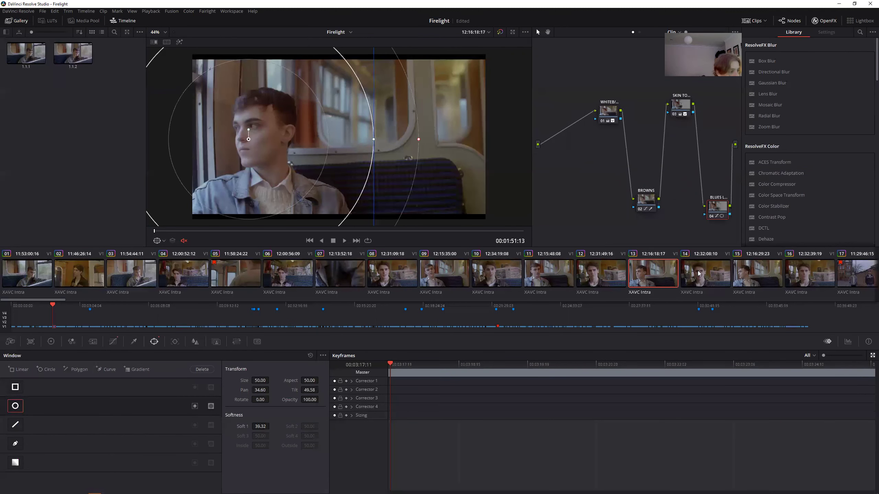
{"action": "key", "text": "Down"}
{"action": "key", "text": "Down"}
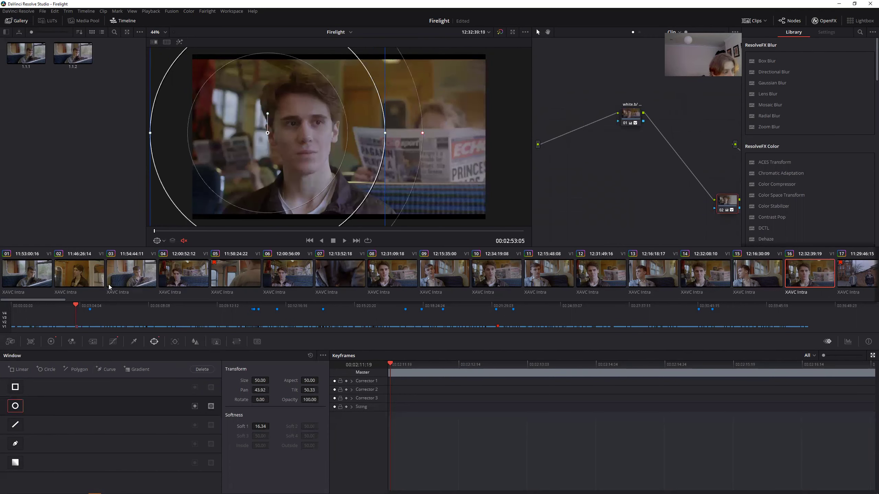
{"action": "key", "text": "Home"}
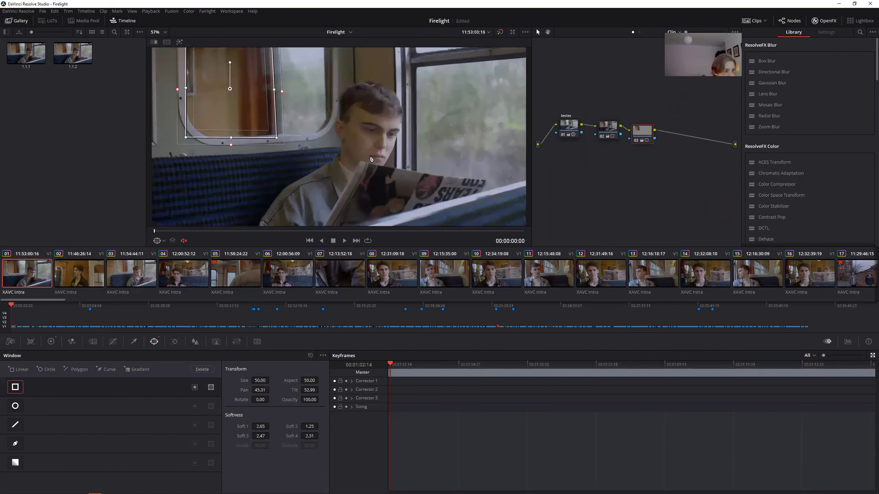
- Add a corrector node and connect it in series after the third node of clip 01
{"action": "scroll", "coordinate": [371, 159], "scroll_direction": "up", "scroll_amount": 3}
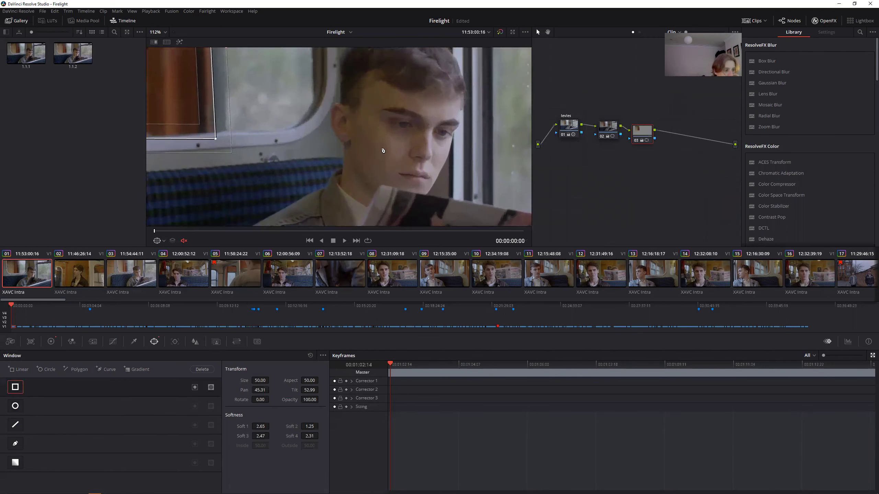
{"action": "left_click", "coordinate": [501, 33]}
{"action": "mouse_move", "coordinate": [651, 201]}
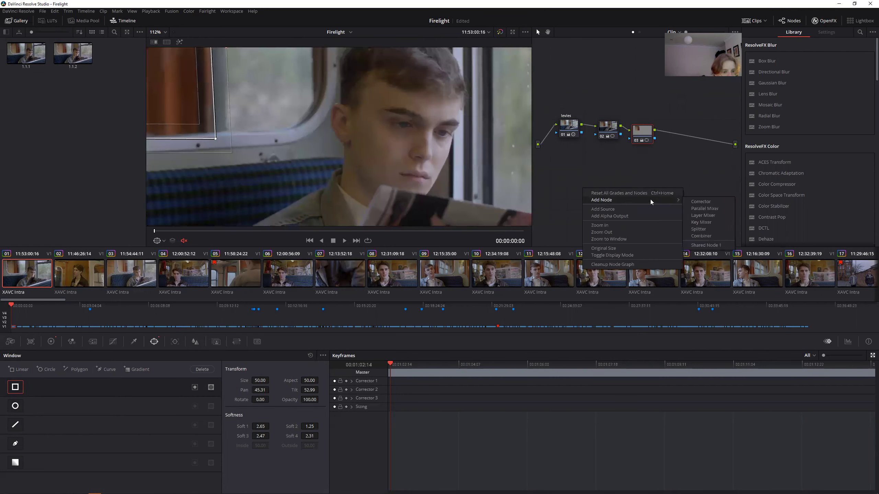
{"action": "left_click", "coordinate": [698, 201]}
{"action": "left_click_drag", "start_coordinate": [579, 192], "coordinate": [676, 131]}
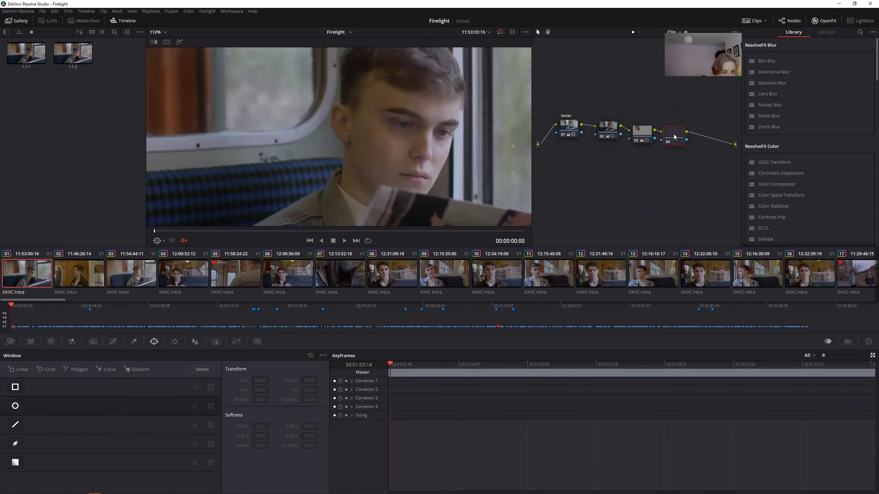
- Sample the scenery behind the rear train window with the qualifier on the fourth node, and display the selection as a highlight
{"action": "scroll", "coordinate": [436, 128], "scroll_direction": "down", "scroll_amount": 3}
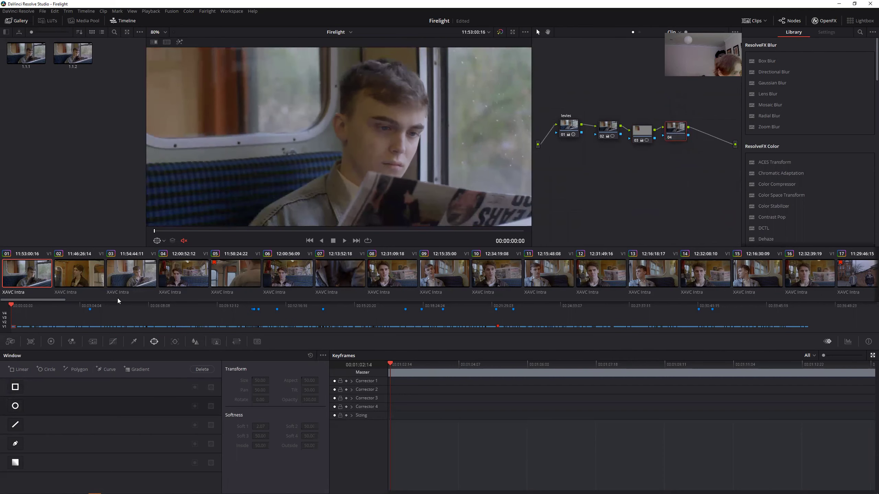
{"action": "left_click", "coordinate": [134, 342]}
{"action": "left_click", "coordinate": [306, 101]}
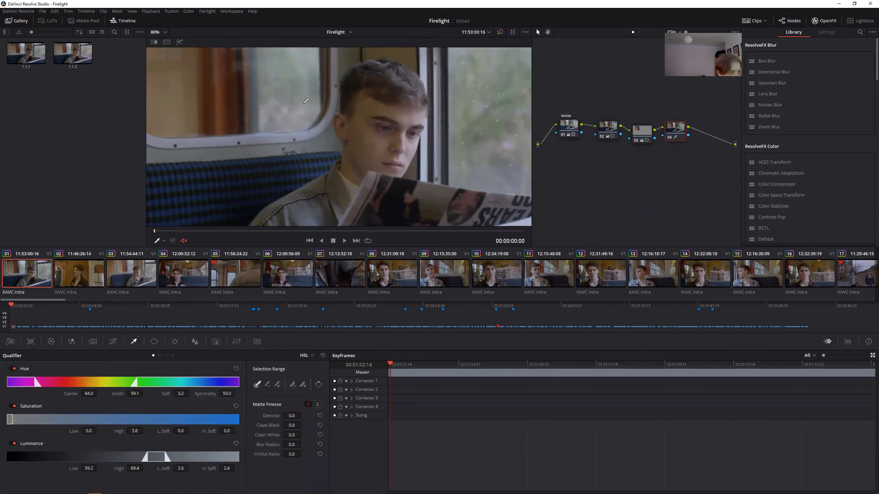
{"action": "scroll", "coordinate": [277, 135], "scroll_direction": "down", "scroll_amount": 1}
{"action": "scroll", "coordinate": [277, 135], "scroll_direction": "down", "scroll_amount": 2}
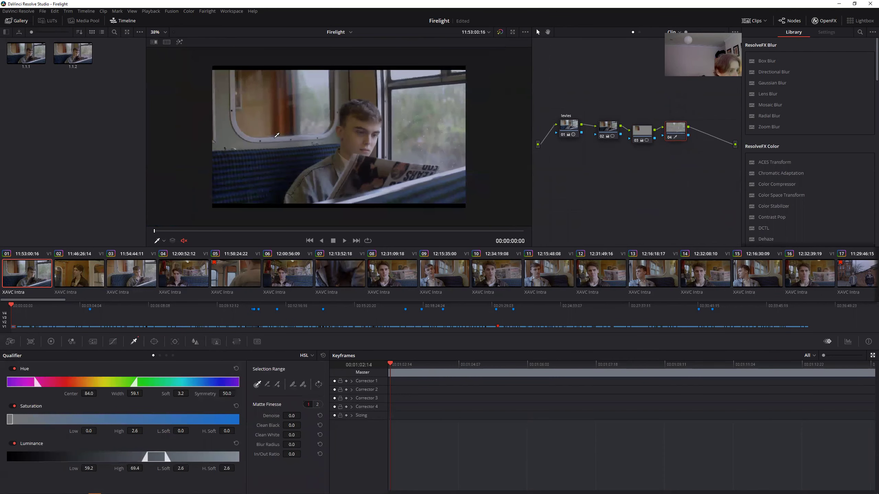
{"action": "left_click", "coordinate": [178, 42]}
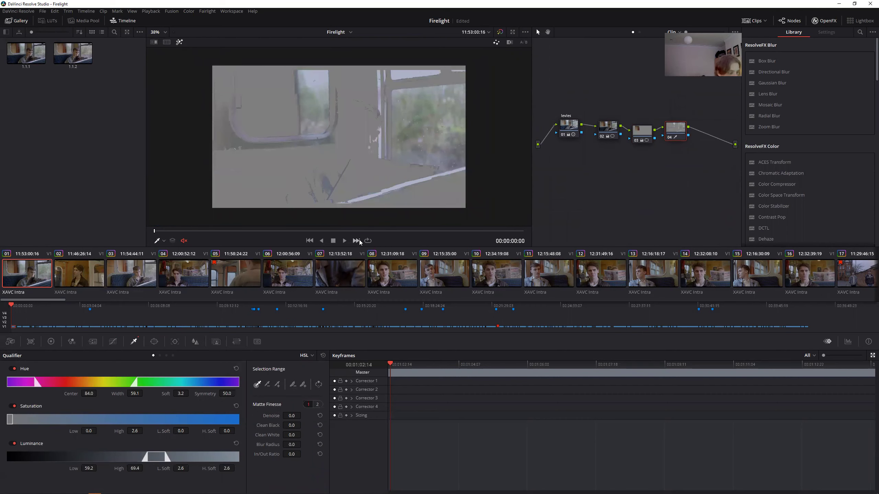
- Invert the qualifier, set hue center 65.3, saturation high 21.9 and luminance 49.3 to 59.5, and turn the highlight off
{"action": "left_click", "coordinate": [319, 384]}
{"action": "left_click_drag", "start_coordinate": [122, 384], "coordinate": [51, 380]}
{"action": "left_click_drag", "start_coordinate": [155, 459], "coordinate": [135, 448]}
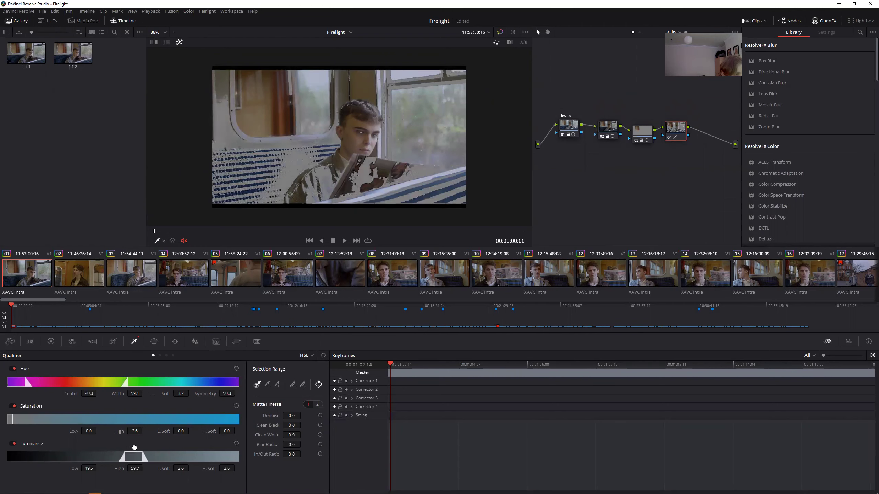
{"action": "left_click_drag", "start_coordinate": [11, 417], "coordinate": [40, 421]}
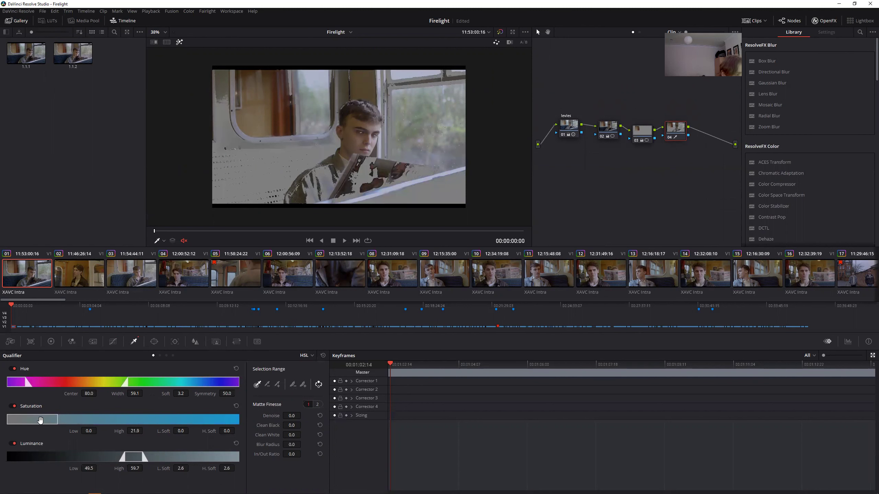
{"action": "left_click_drag", "start_coordinate": [14, 378], "coordinate": [121, 384]}
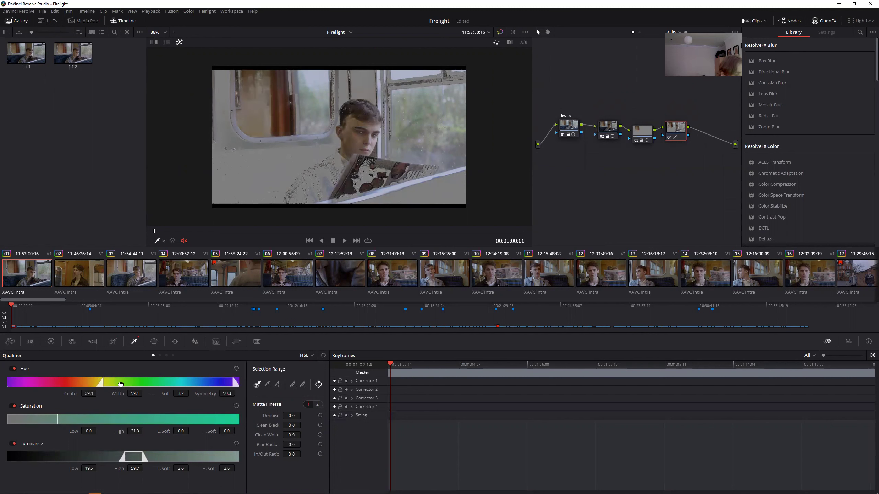
{"action": "left_click_drag", "start_coordinate": [131, 452], "coordinate": [131, 452]}
{"action": "left_click_drag", "start_coordinate": [210, 385], "coordinate": [203, 385]}
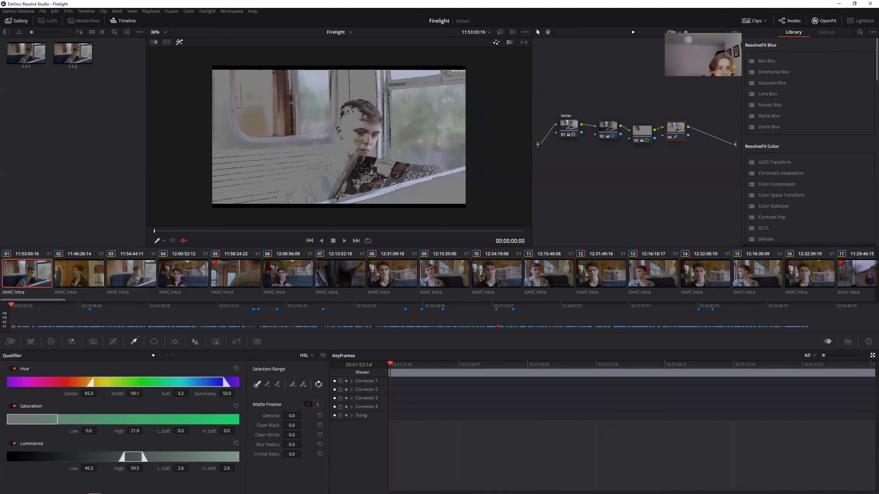
{"action": "left_click", "coordinate": [179, 43]}
{"action": "scroll", "coordinate": [339, 138], "scroll_direction": "up", "scroll_amount": 5}
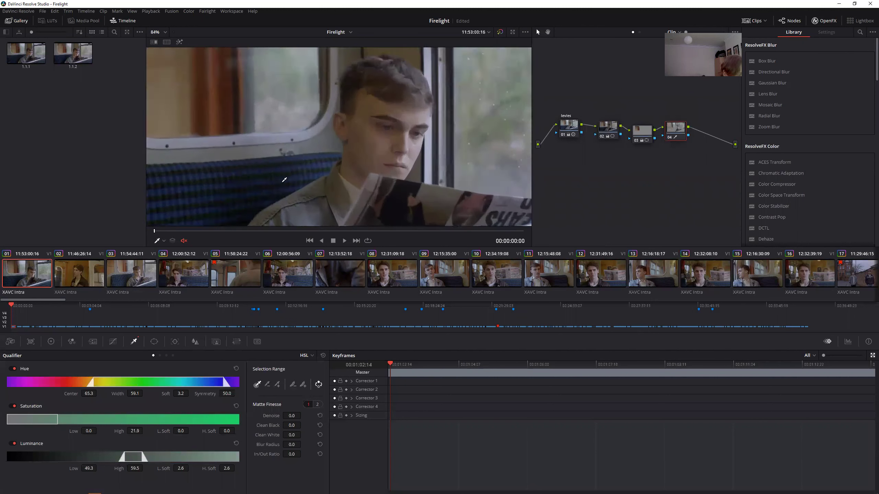
- Raise the Gain of the fourth node to 1.10 with the primaries wheels, checking the frame at different magnifications
{"action": "left_click", "coordinate": [51, 341]}
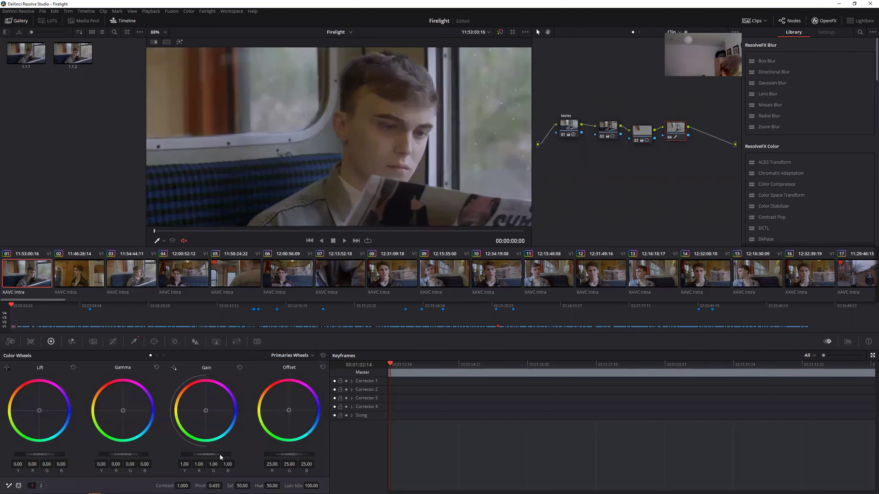
{"action": "mouse_move", "coordinate": [219, 455]}
{"action": "left_mouse_down"}
{"action": "mouse_move", "coordinate": [239, 454]}
{"action": "mouse_move", "coordinate": [226, 455]}
{"action": "left_mouse_up"}
{"action": "key", "text": "shift+z"}
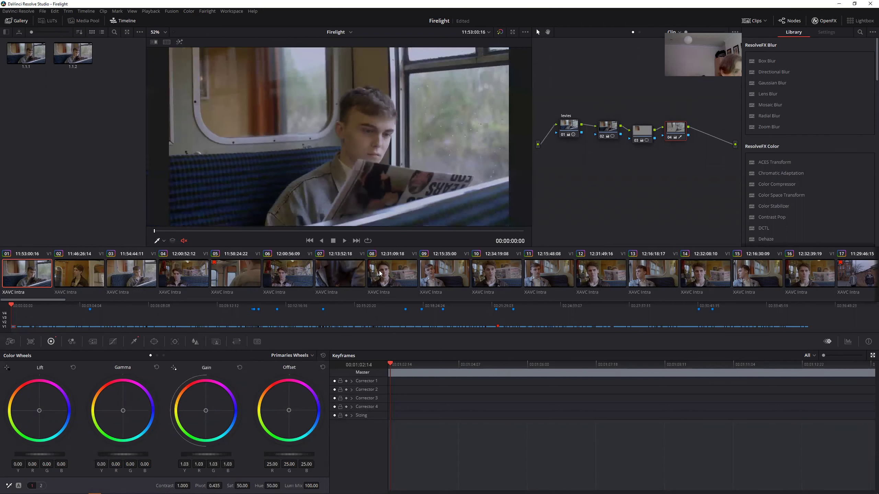
{"action": "left_click_drag", "start_coordinate": [214, 455], "coordinate": [231, 455]}
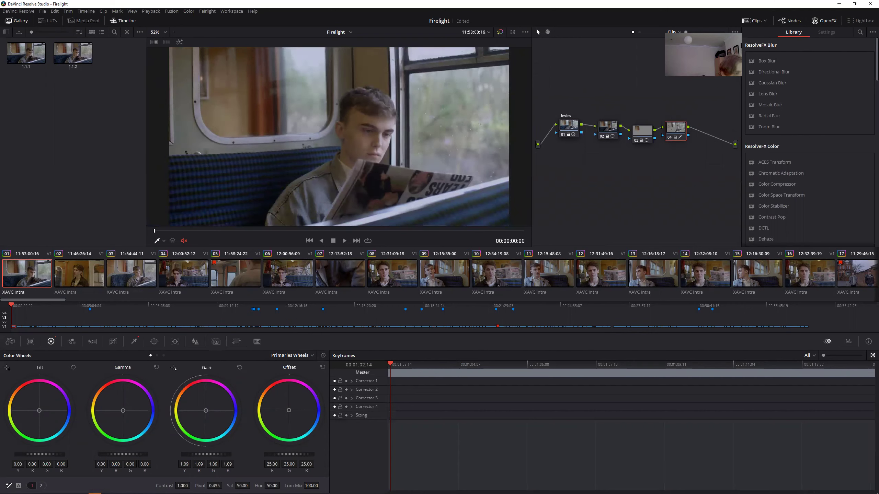
{"action": "scroll", "coordinate": [260, 166], "scroll_direction": "down", "scroll_amount": 2}
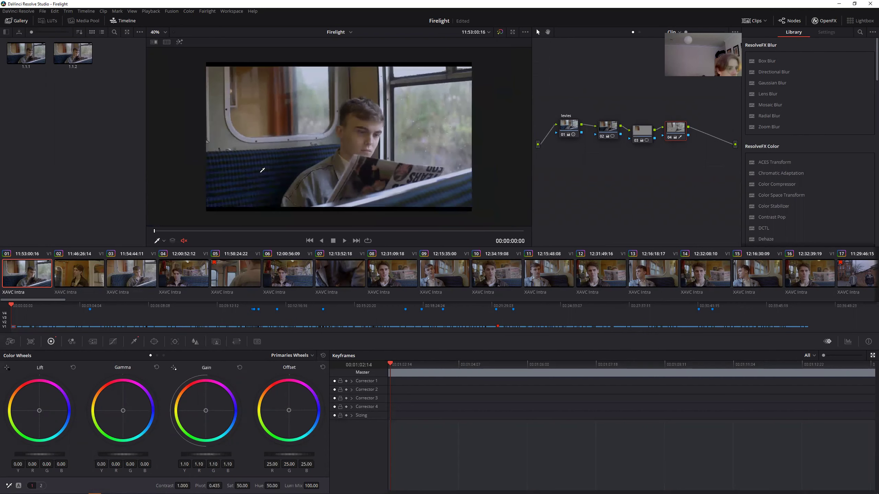
{"action": "scroll", "coordinate": [275, 171], "scroll_direction": "up", "scroll_amount": 3}
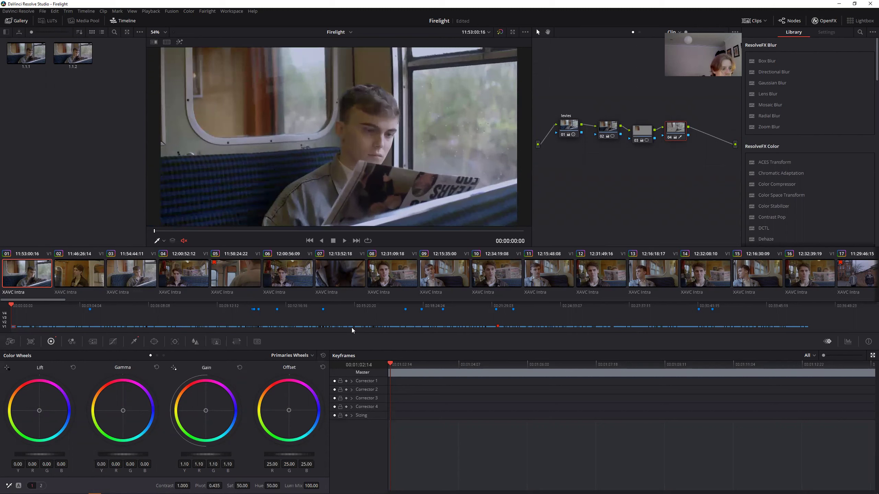
- Lower the Log highlights of the fourth node to red -0.29, green -0.24 and blue -0.20
{"action": "left_click", "coordinate": [157, 355]}
{"action": "left_click", "coordinate": [164, 356]}
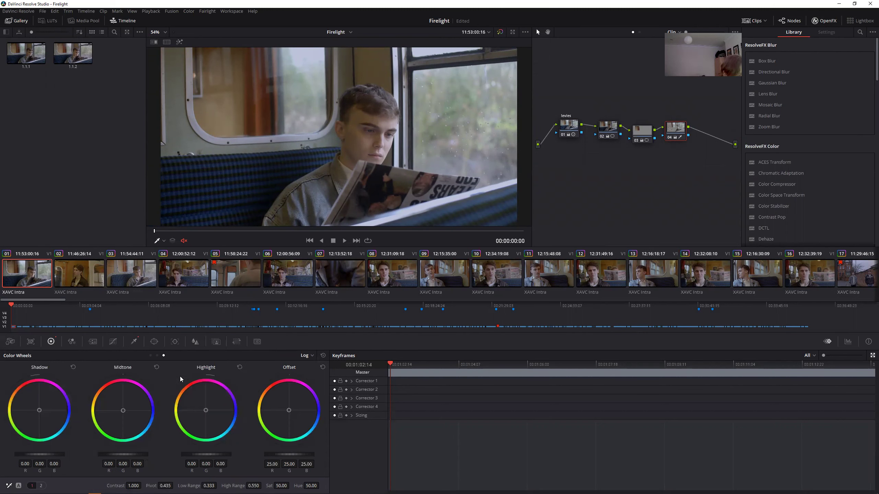
{"action": "left_click_drag", "start_coordinate": [206, 410], "coordinate": [207, 411]}
{"action": "left_click_drag", "start_coordinate": [208, 454], "coordinate": [145, 454]}
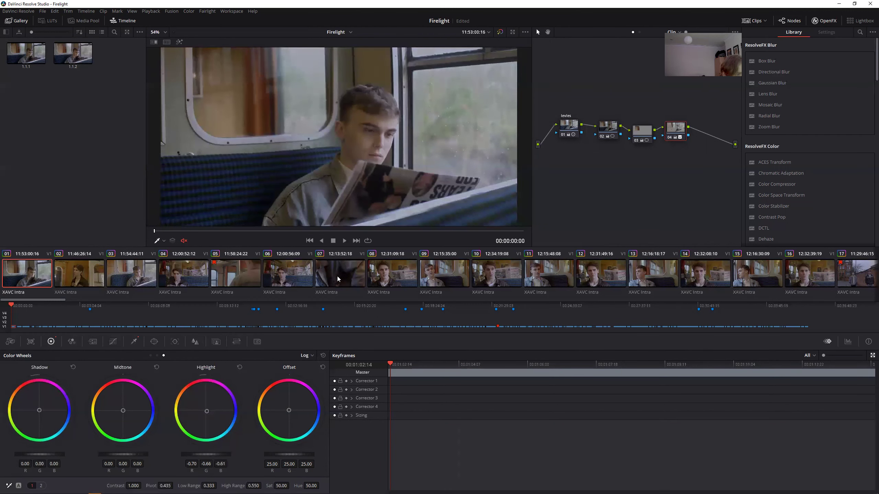
{"action": "scroll", "coordinate": [390, 187], "scroll_direction": "down", "scroll_amount": 2}
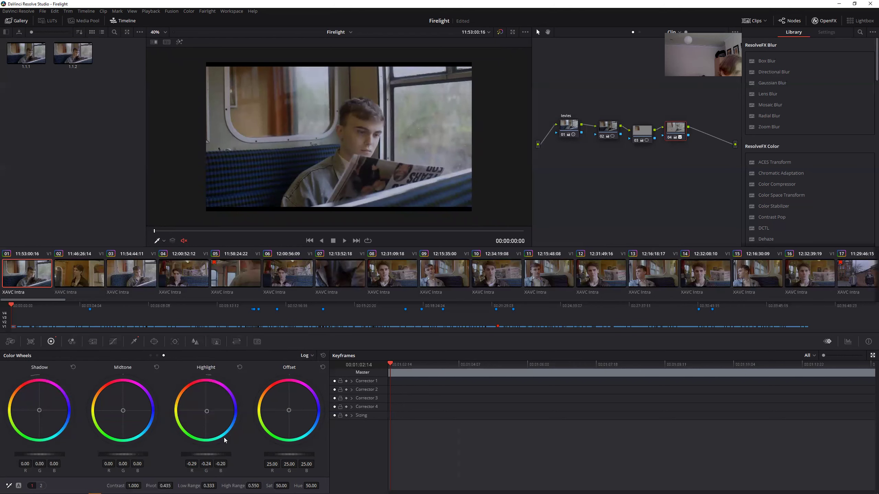
- Raise the Log shadows of the fourth node to 0.01 in all channels
{"action": "key", "text": "ctrl+equal"}
{"action": "key", "text": "ctrl+equal"}
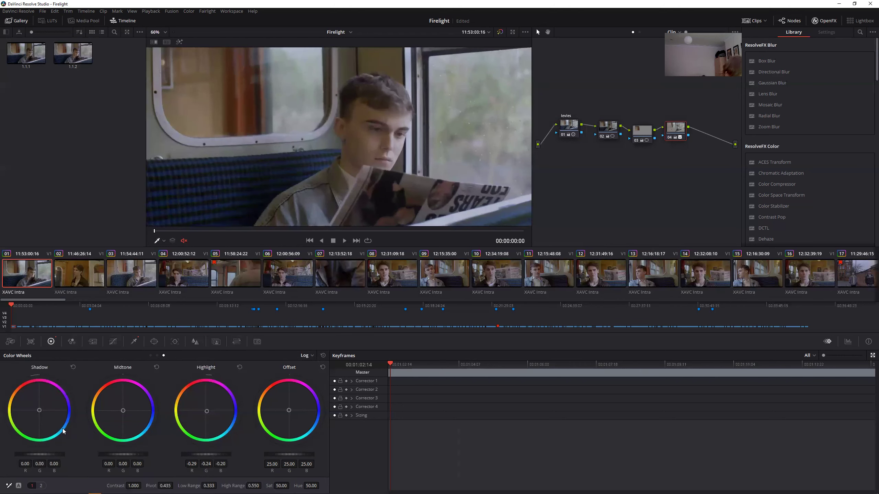
{"action": "left_click_drag", "start_coordinate": [51, 454], "coordinate": [52, 454]}
{"action": "key", "text": "ctrl+minus"}
{"action": "key", "text": "ctrl+minus"}
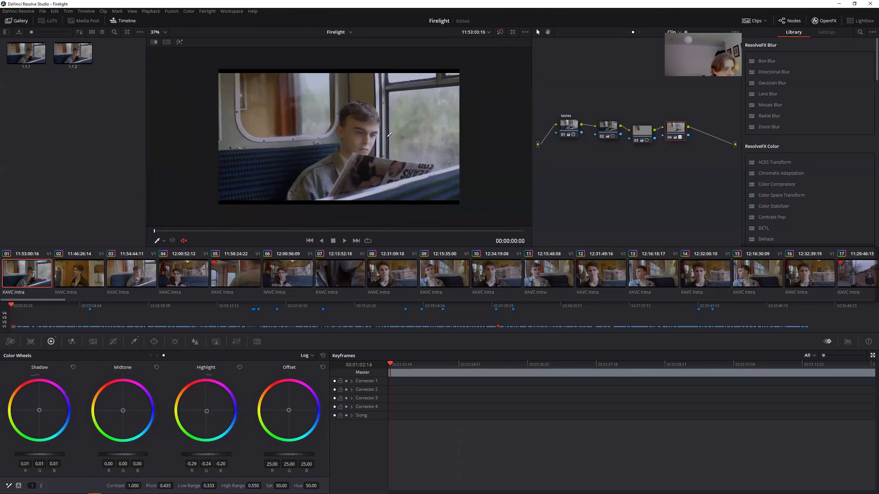
- Delete the fourth node to compare the frame without it, then undo the deletion and check the grade full screen
{"action": "right_click", "coordinate": [685, 134]}
{"action": "left_click", "coordinate": [702, 186]}
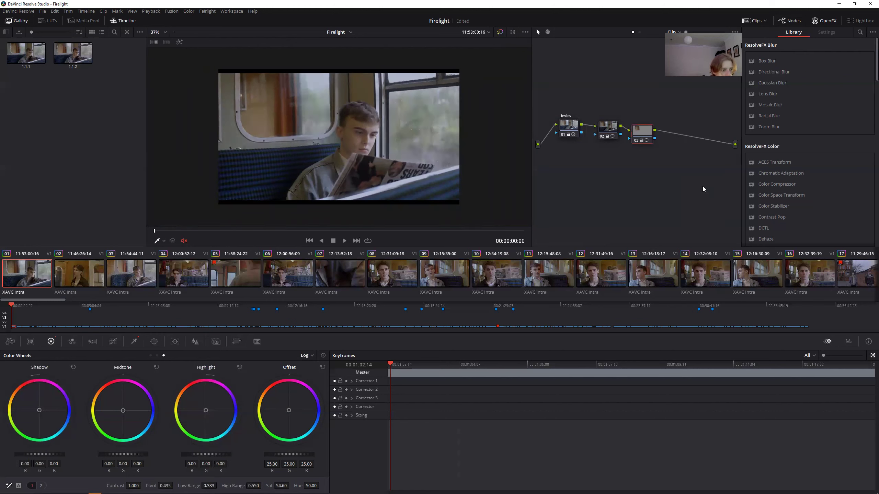
{"action": "left_click", "coordinate": [51, 20]}
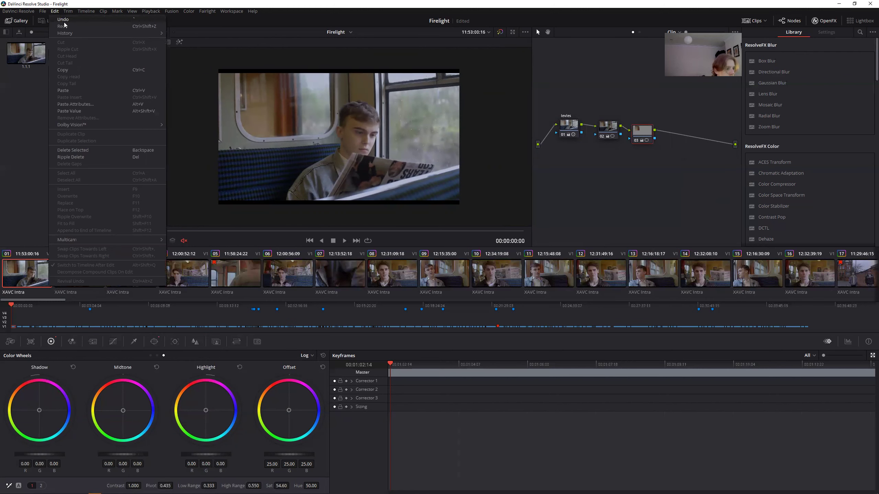
{"action": "left_click", "coordinate": [58, 20]}
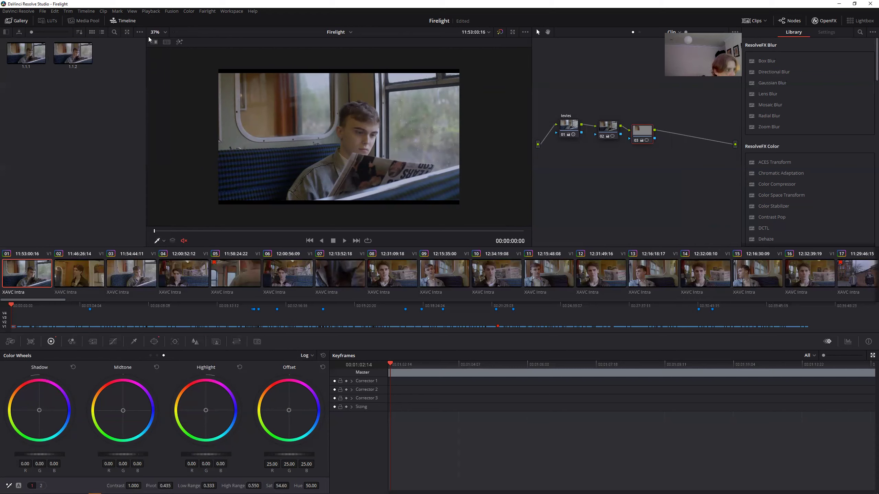
{"action": "left_click", "coordinate": [53, 20]}
{"action": "left_click", "coordinate": [55, 20]}
{"action": "key", "text": "ctrl+z"}
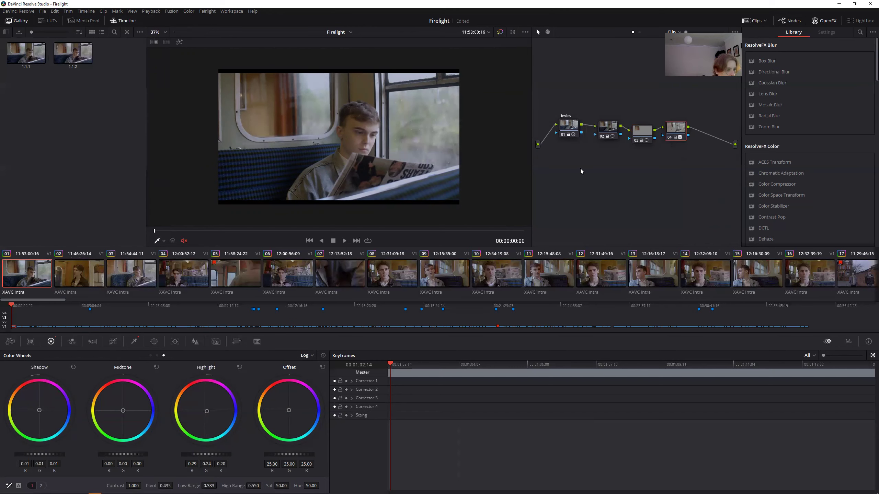
{"action": "key", "text": "ctrl+f"}
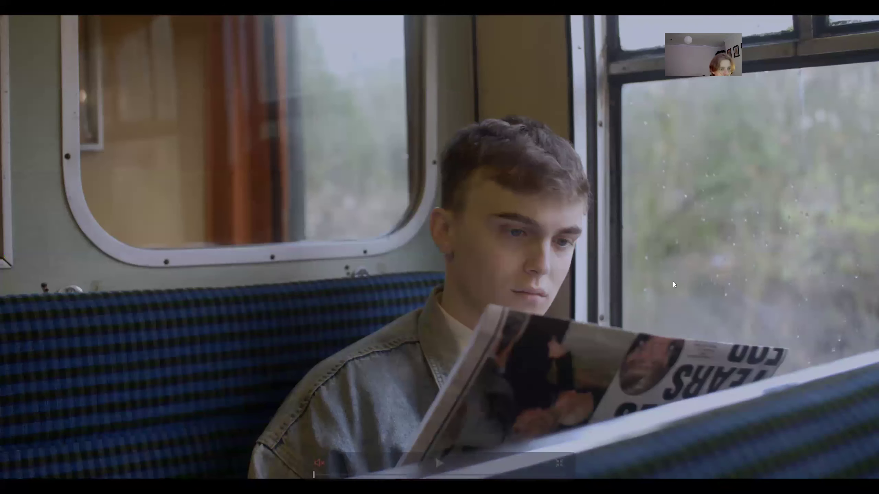
{"action": "key", "text": "Escape"}
- Delete the fourth node again and view the frame full screen without it
{"action": "right_click", "coordinate": [674, 131]}
{"action": "left_click", "coordinate": [703, 185]}
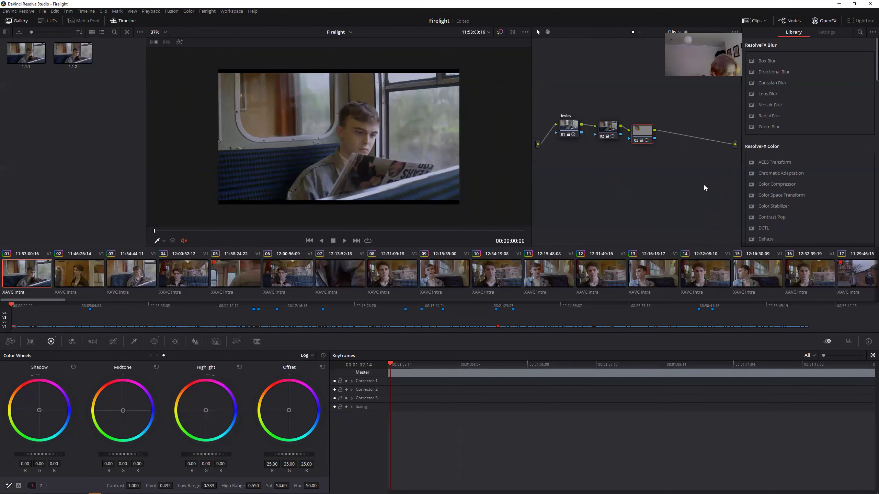
{"action": "key", "text": "ctrl+f"}
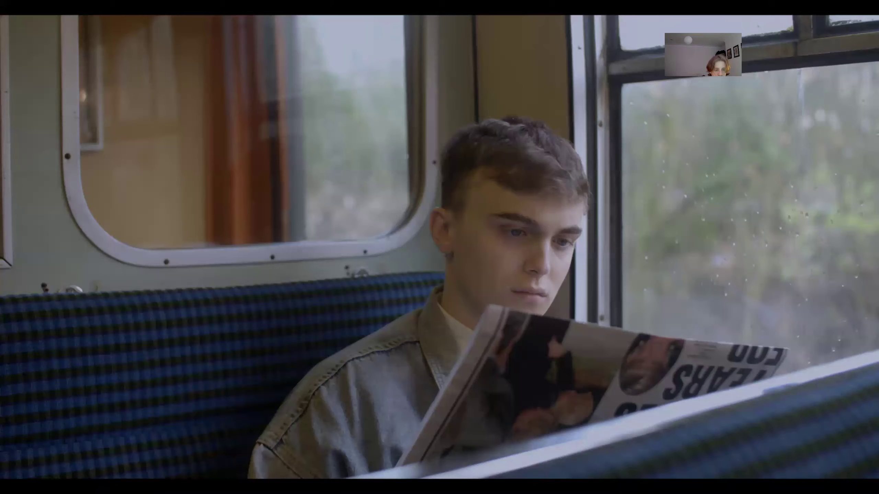
- Undo the deletion of the fourth node and check the restored grade of clip 01 full screen
{"action": "key", "text": "Escape"}
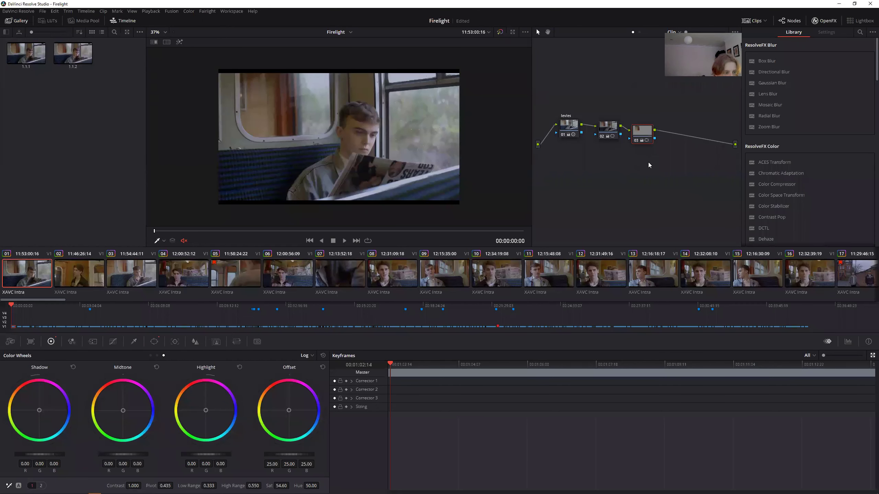
{"action": "left_click", "coordinate": [65, 12]}
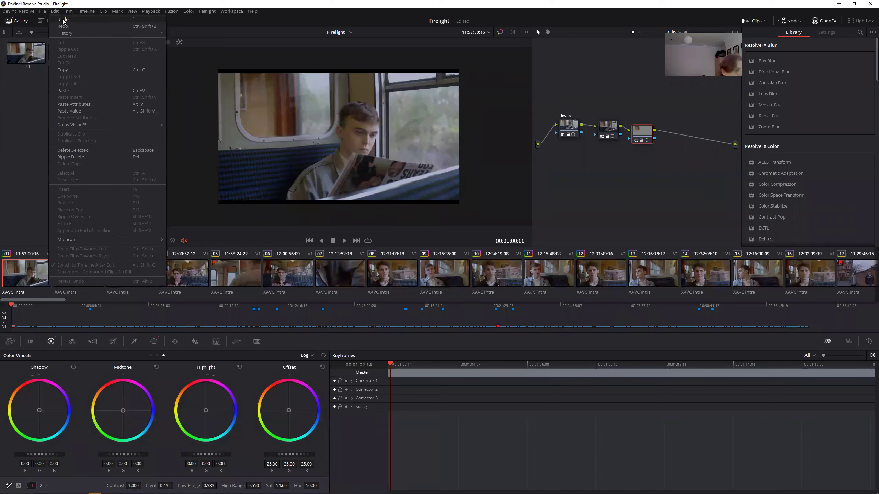
{"action": "left_click", "coordinate": [62, 19]}
{"action": "scroll", "coordinate": [360, 135], "scroll_direction": "up", "scroll_amount": 4}
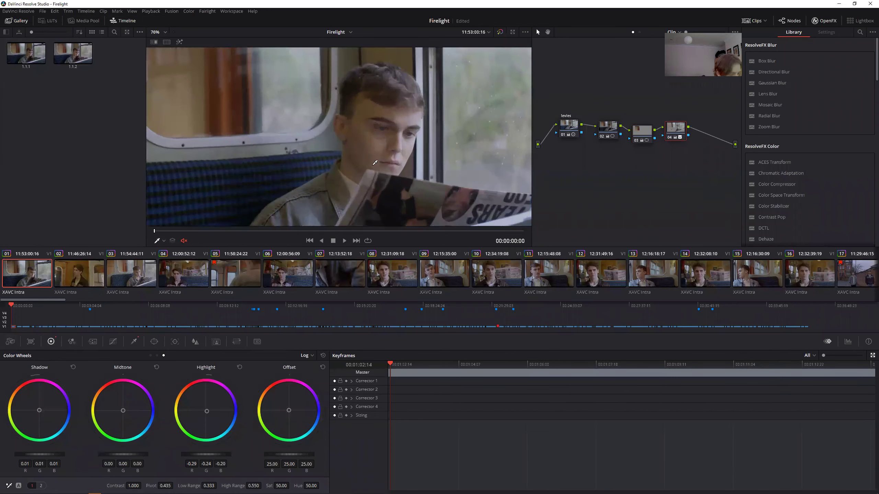
{"action": "key", "text": "ctrl+f"}
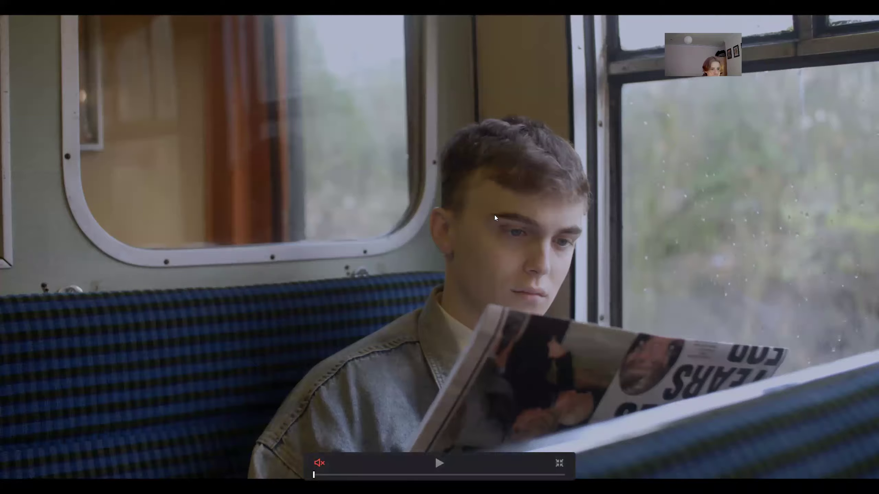
- Leave the full-screen view and grab a still of the graded clip 01 into the gallery
{"action": "key", "text": "Escape"}
{"action": "right_click", "coordinate": [424, 139]}
{"action": "left_click", "coordinate": [426, 142]}
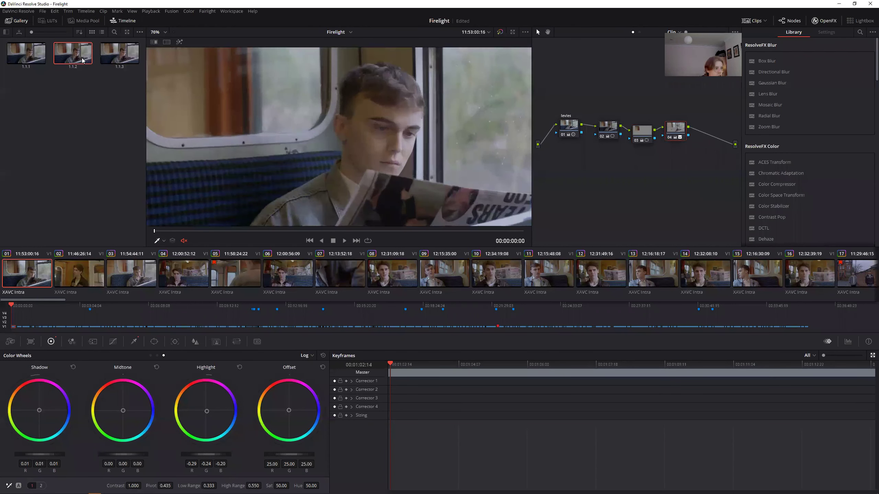
- Go to party clip 57 and bypass its grade to view the original footage
{"action": "scroll", "coordinate": [285, 277], "scroll_direction": "right", "scroll_amount": 3}
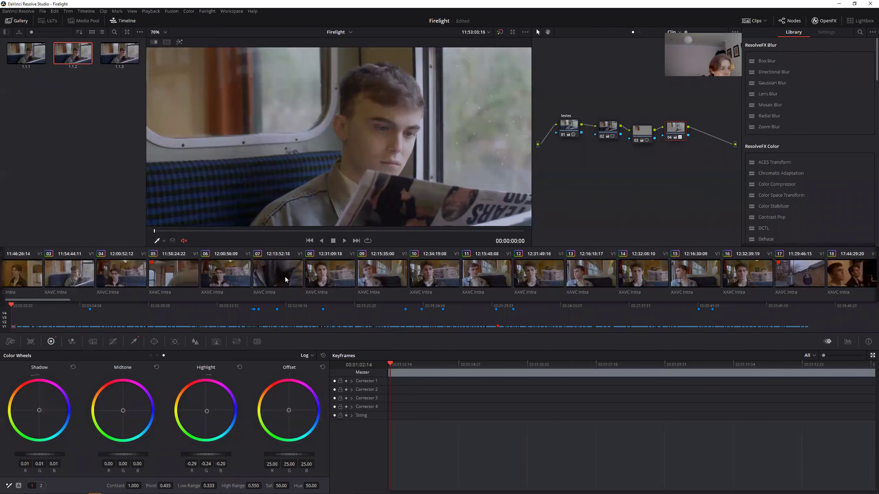
{"action": "scroll", "coordinate": [376, 279], "scroll_direction": "right", "scroll_amount": 15}
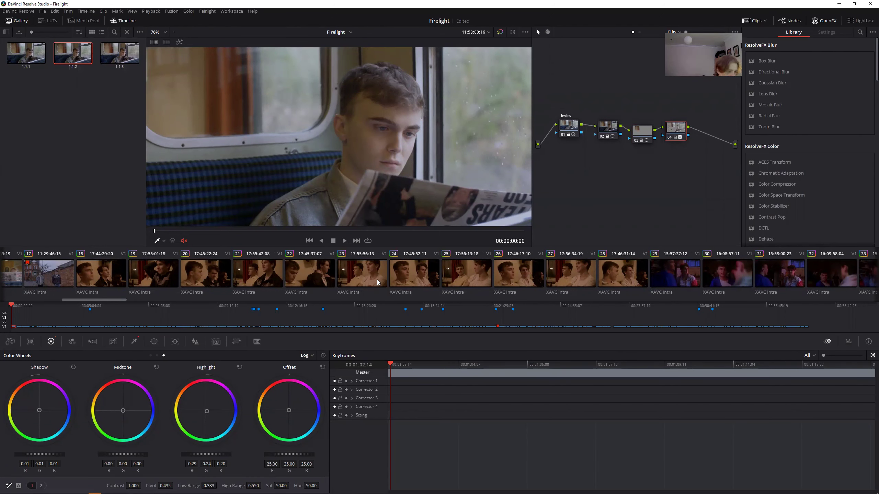
{"action": "scroll", "coordinate": [588, 279], "scroll_direction": "right", "scroll_amount": 10}
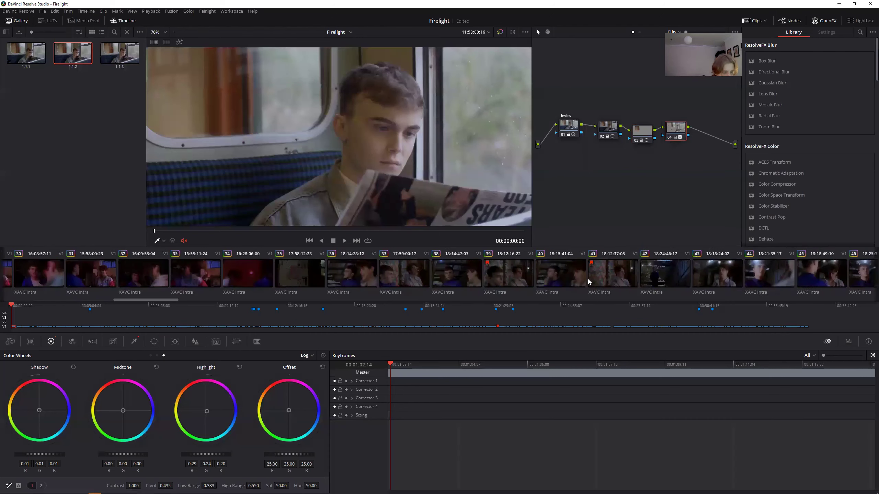
{"action": "scroll", "coordinate": [588, 279], "scroll_direction": "right", "scroll_amount": 3}
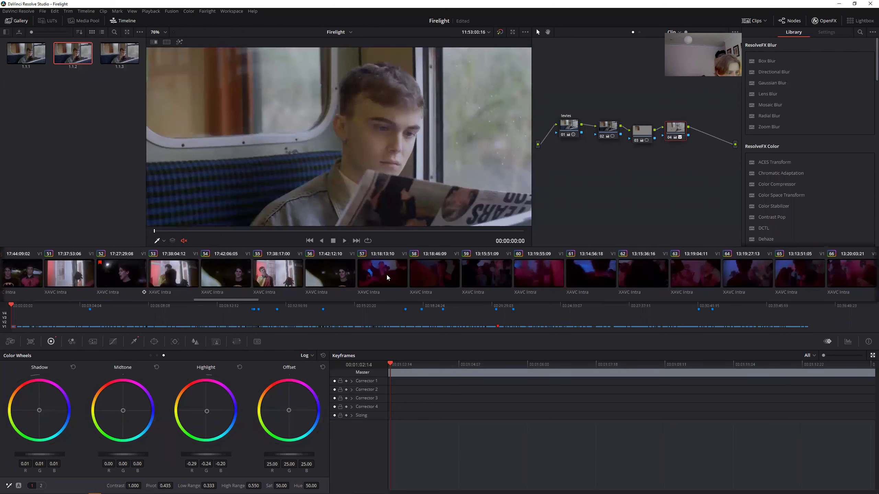
{"action": "left_click", "coordinate": [384, 276]}
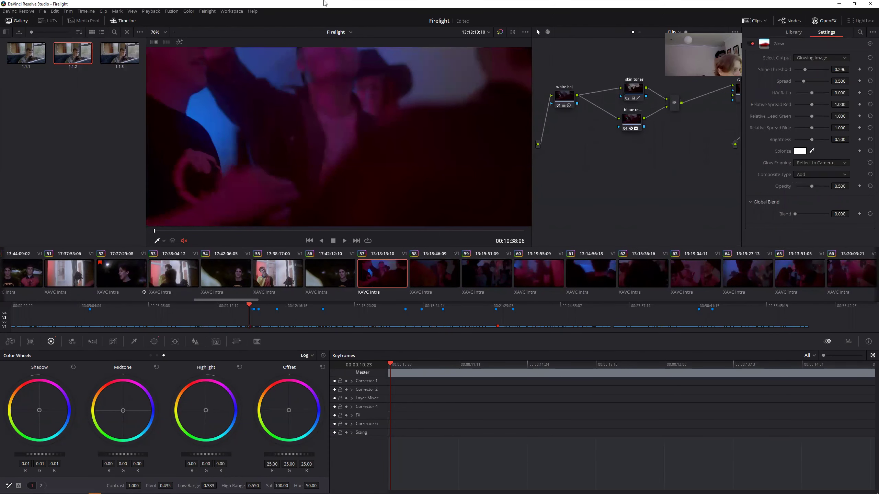
{"action": "left_click", "coordinate": [499, 32]}
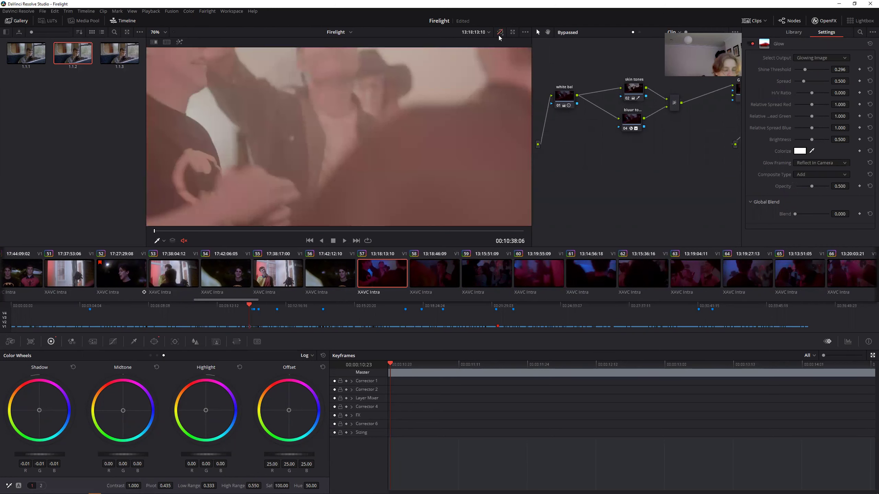
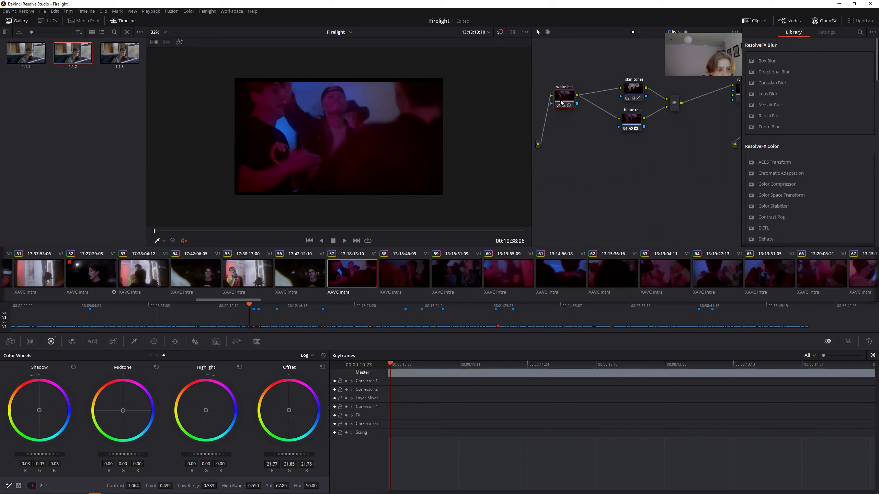
- Show the video scopes in a floating window and move it up beside the viewer
{"action": "mouse_move", "coordinate": [560, 102]}
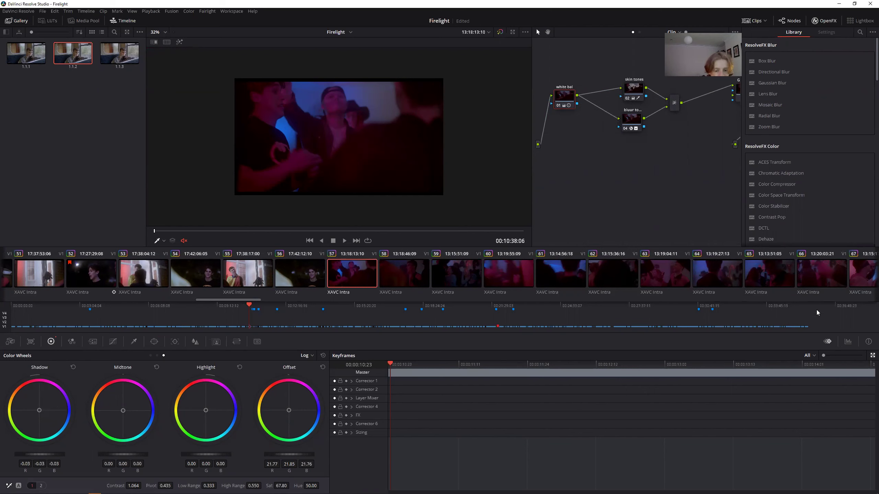
{"action": "left_click", "coordinate": [847, 342]}
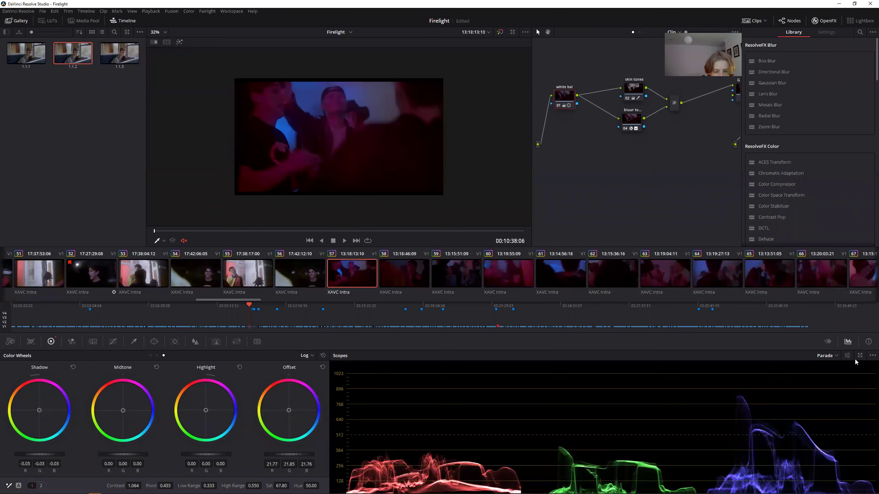
{"action": "left_click", "coordinate": [860, 356]}
{"action": "left_click_drag", "start_coordinate": [744, 301], "coordinate": [739, 154]}
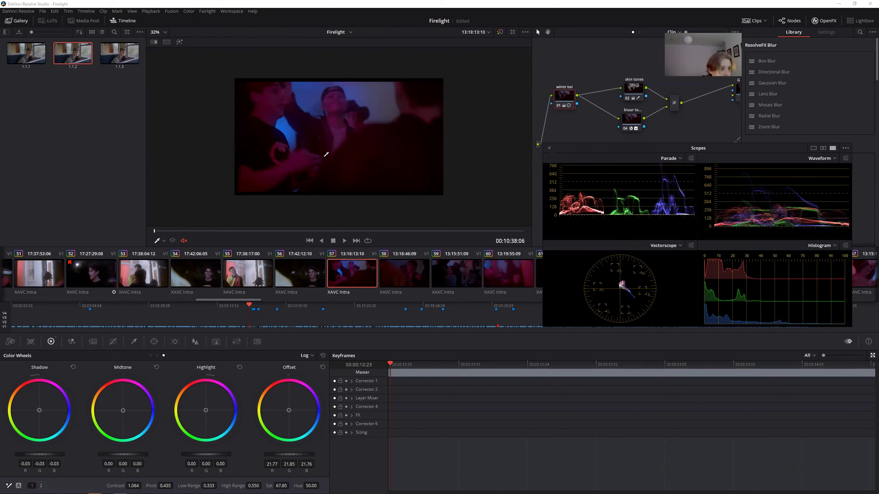
- Compare clips 60, 59, 58 and 57 against the scopes, and move the scopes window clear of the node graph
{"action": "left_click", "coordinate": [516, 283]}
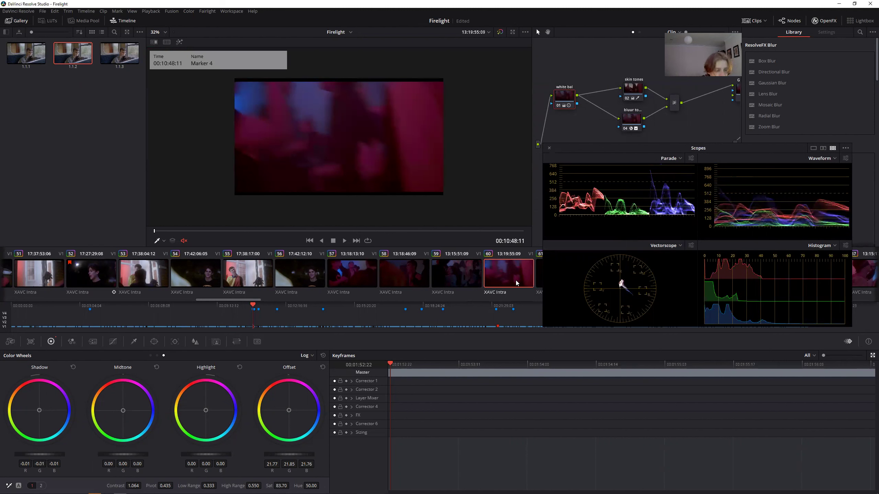
{"action": "left_click", "coordinate": [456, 274]}
{"action": "left_click", "coordinate": [404, 273]}
{"action": "left_click", "coordinate": [356, 271]}
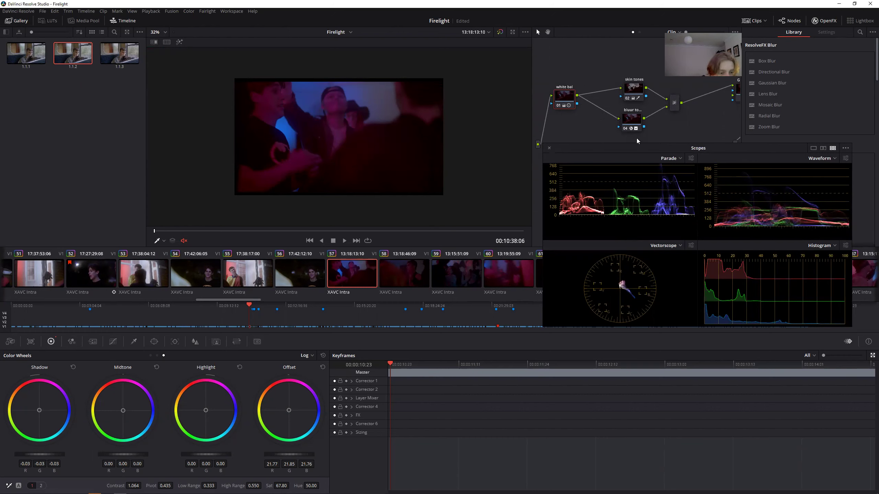
{"action": "left_click_drag", "start_coordinate": [638, 149], "coordinate": [688, 264]}
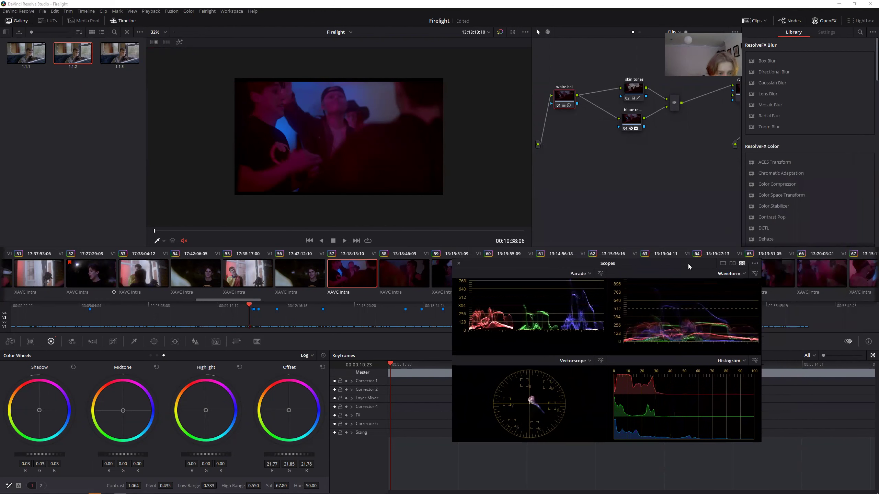
- Delete the skin tones node of clip 57, then undo the deletion
{"action": "left_click", "coordinate": [630, 93]}
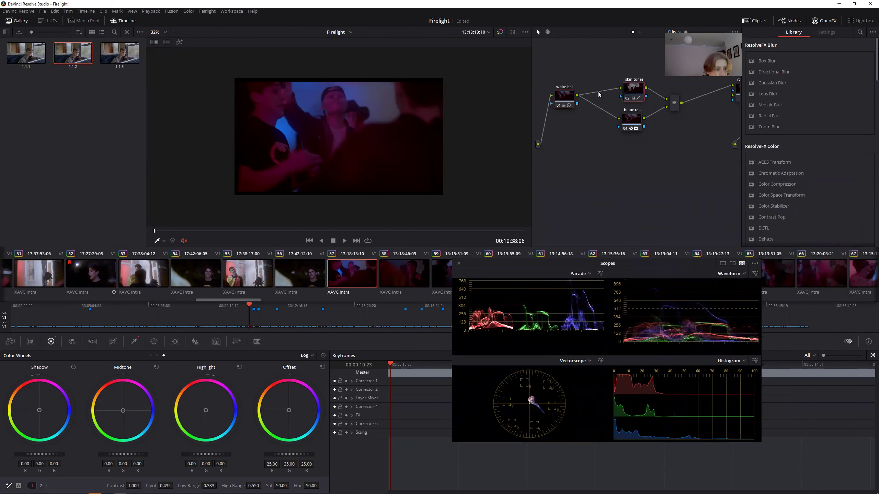
{"action": "right_click", "coordinate": [637, 90]}
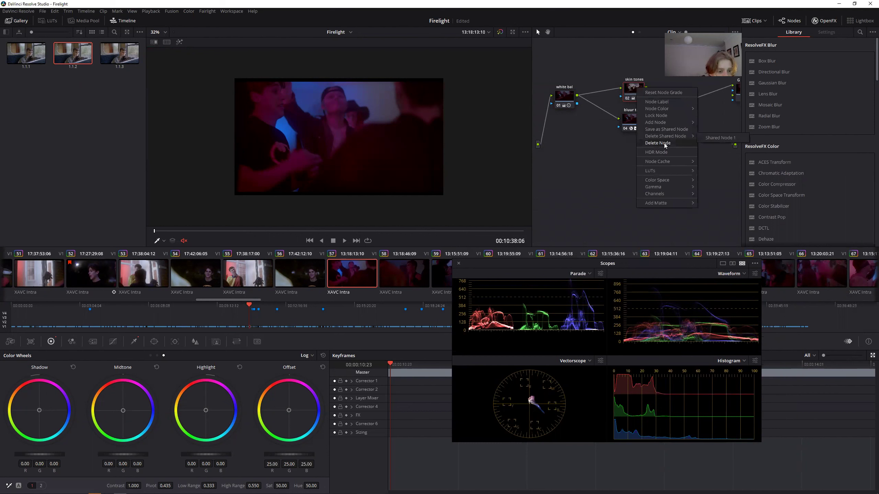
{"action": "left_click", "coordinate": [664, 145]}
{"action": "left_click", "coordinate": [54, 11]}
{"action": "left_click", "coordinate": [65, 18]}
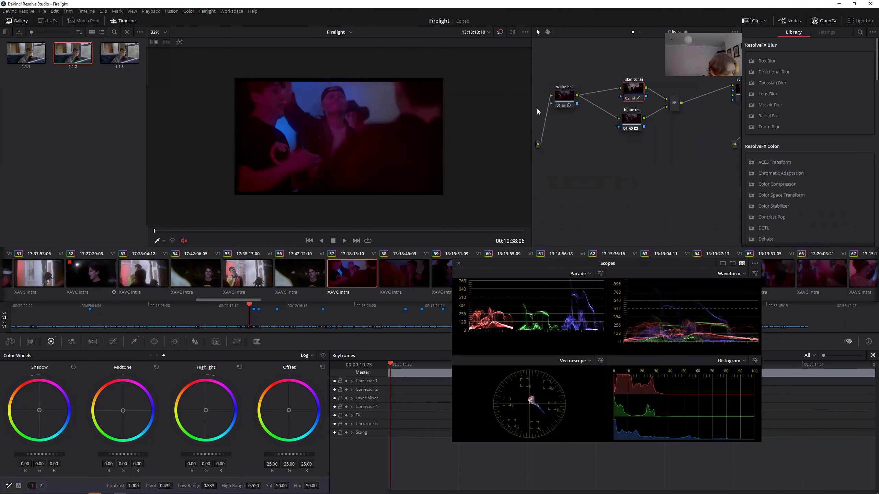
- Delete the blur node of clip 57 and view the frame full screen without it
{"action": "right_click", "coordinate": [633, 116]}
{"action": "left_click", "coordinate": [659, 170]}
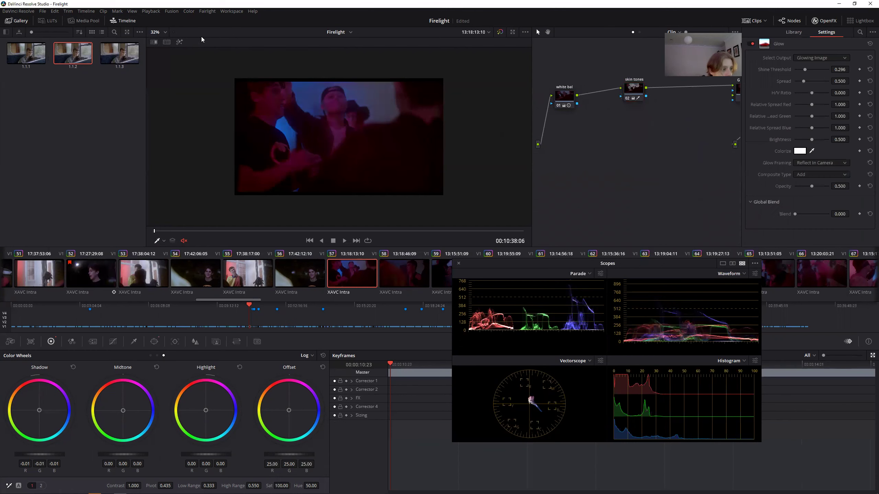
{"action": "left_click", "coordinate": [54, 11]}
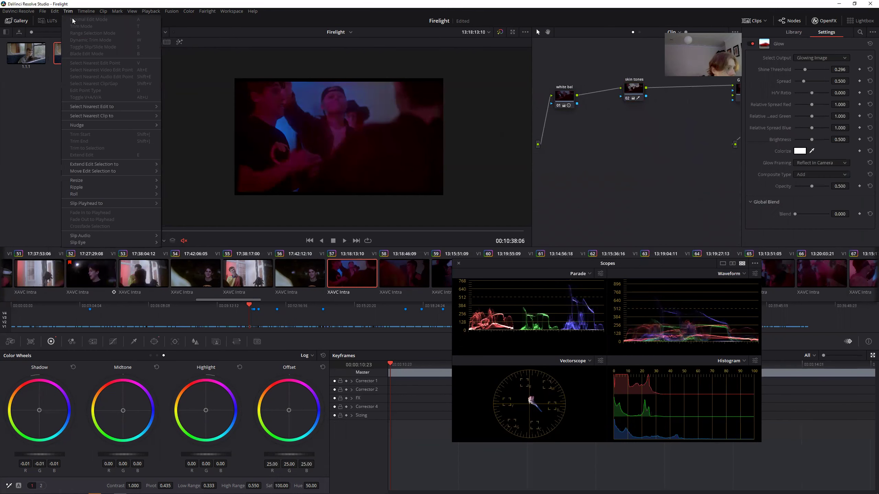
{"action": "left_click", "coordinate": [276, 63]}
{"action": "key", "text": "p"}
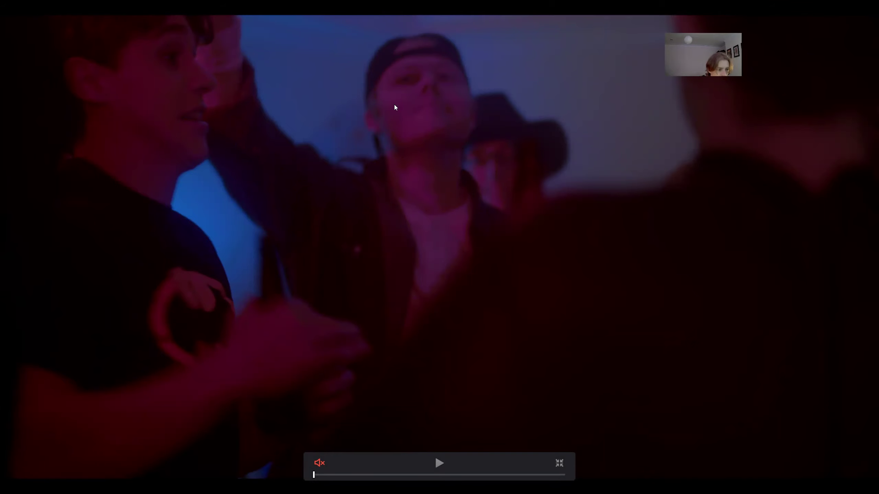
{"action": "key", "text": "p"}
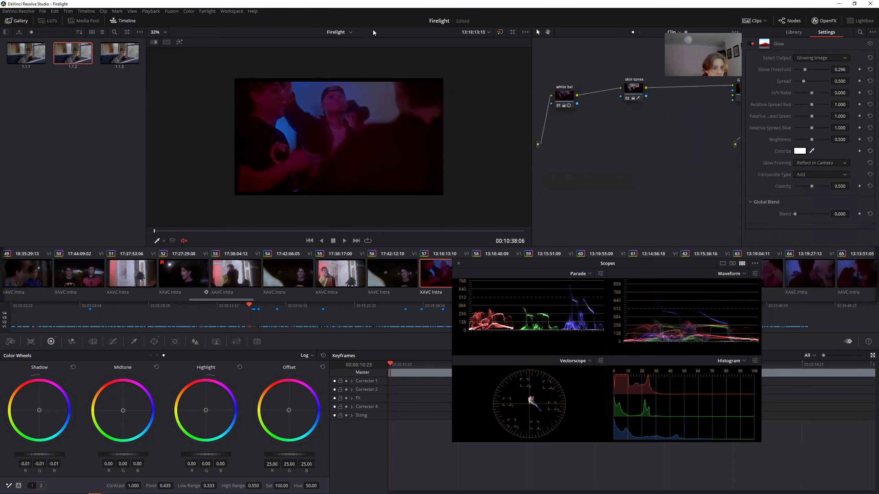
- Undo the deletion of the blur node and view the frame full screen with it
{"action": "left_click", "coordinate": [55, 11]}
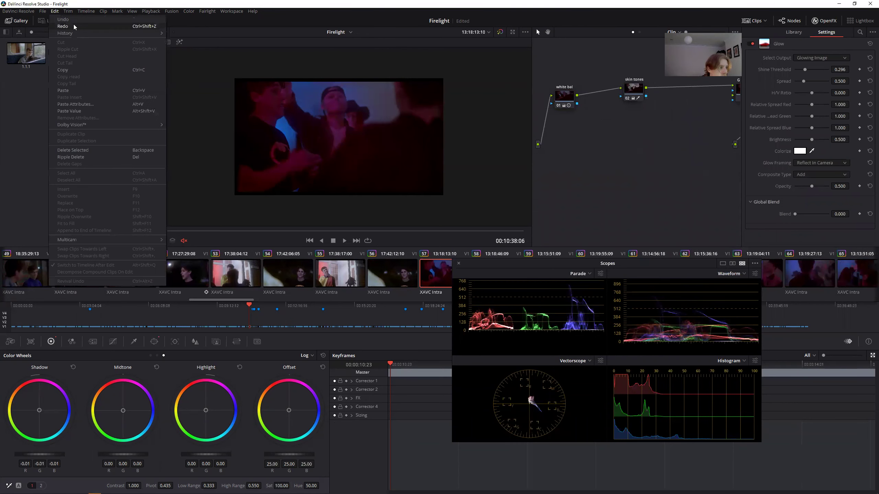
{"action": "left_click", "coordinate": [132, 19]}
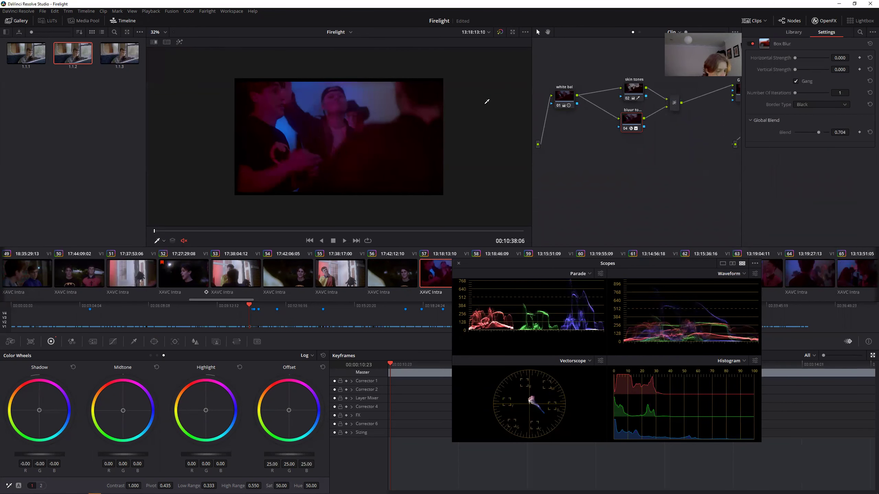
{"action": "key", "text": "p"}
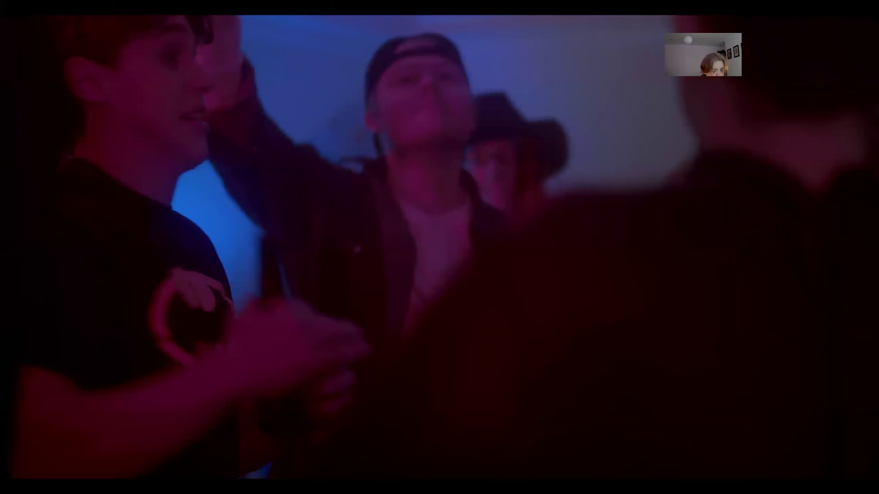
{"action": "key", "text": "Escape"}
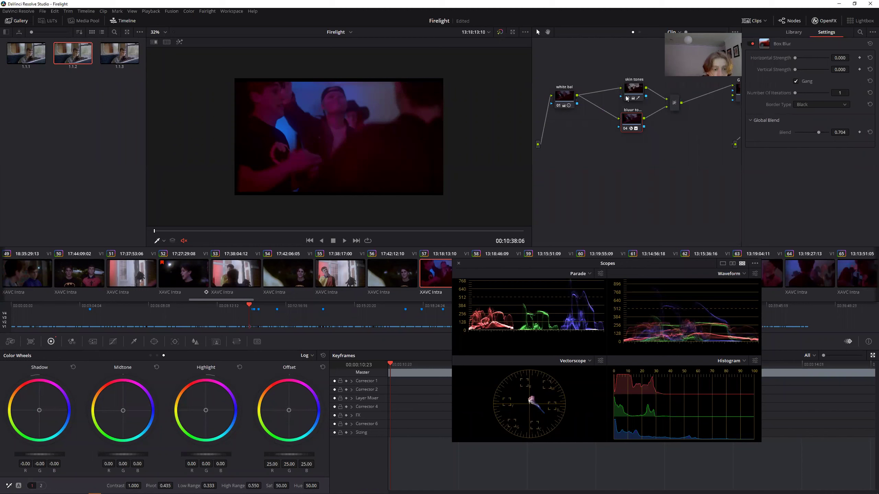
- Try a Box Blur strength of 0.490 on the blur node, check it full screen, and reduce horizontal and vertical strength to 0.214
{"action": "left_click", "coordinate": [793, 32]}
{"action": "left_click", "coordinate": [826, 32]}
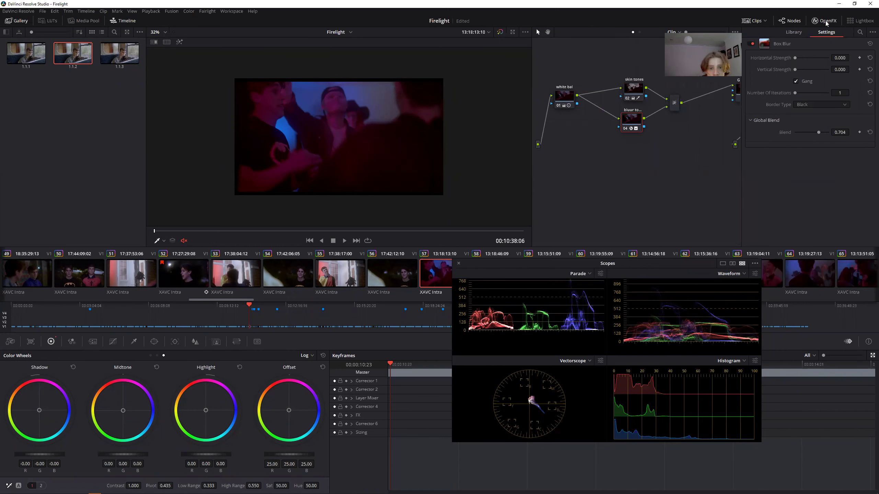
{"action": "left_click", "coordinate": [792, 33]}
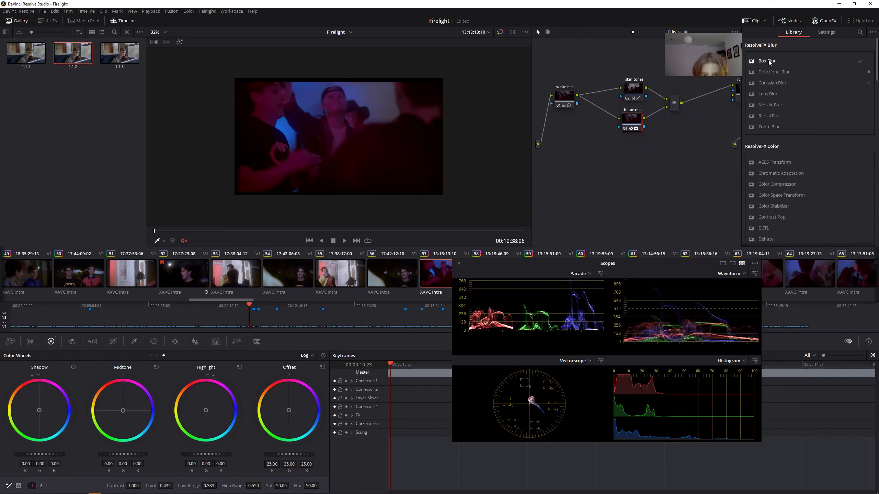
{"action": "left_click", "coordinate": [831, 34]}
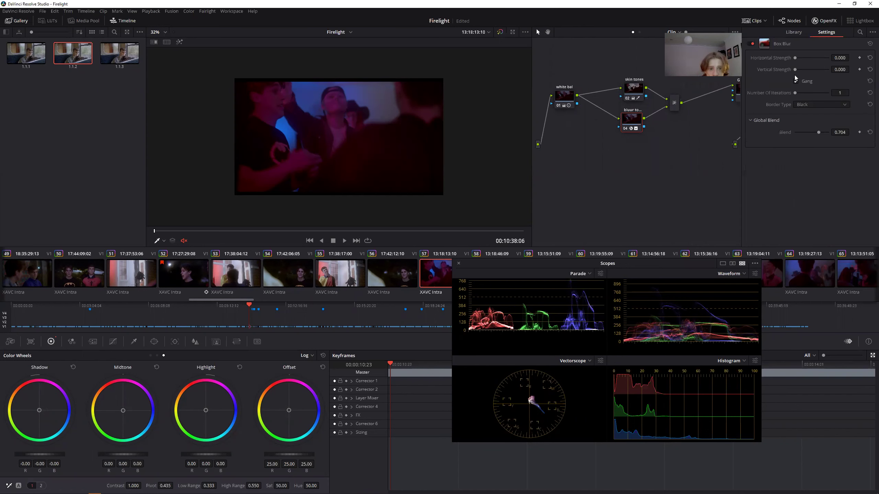
{"action": "left_click_drag", "start_coordinate": [794, 58], "coordinate": [811, 54]}
{"action": "key", "text": "p"}
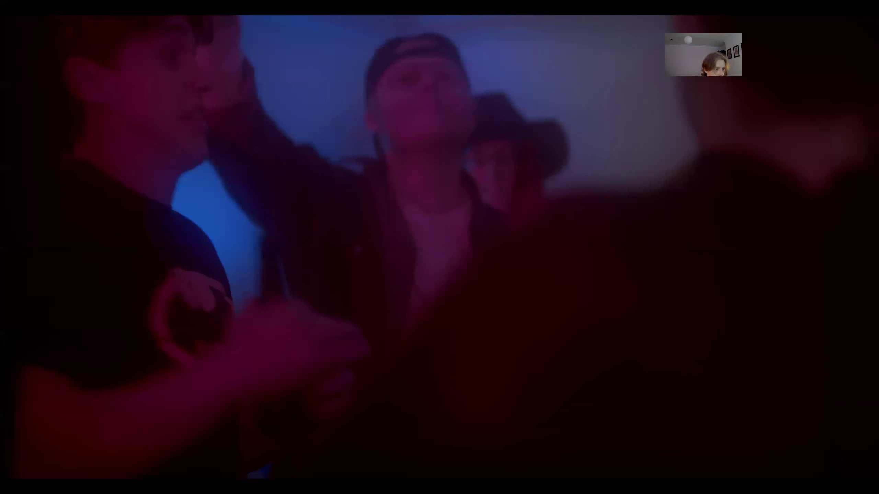
{"action": "key", "text": "p"}
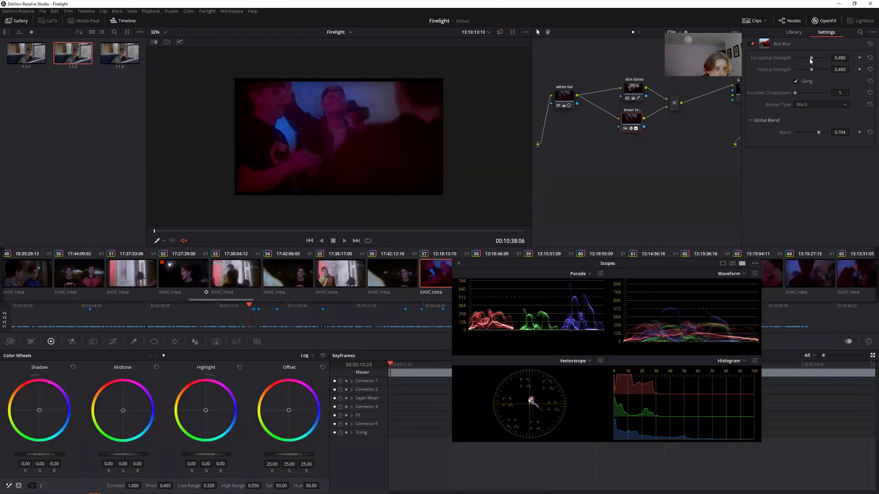
{"action": "left_click_drag", "start_coordinate": [811, 58], "coordinate": [798, 54]}
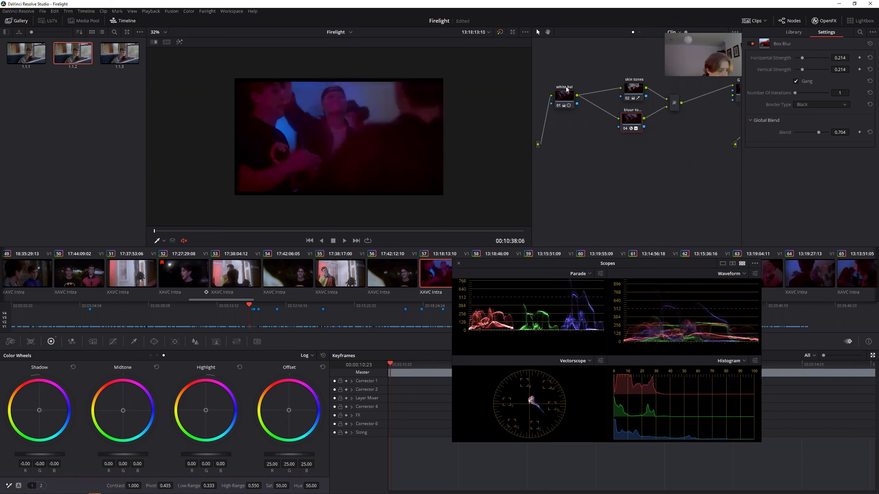
- Set the Box Blur's Global Blend to 0.694 on the blur node and widen the node graph area
{"action": "key", "text": "p"}
{"action": "key", "text": "p"}
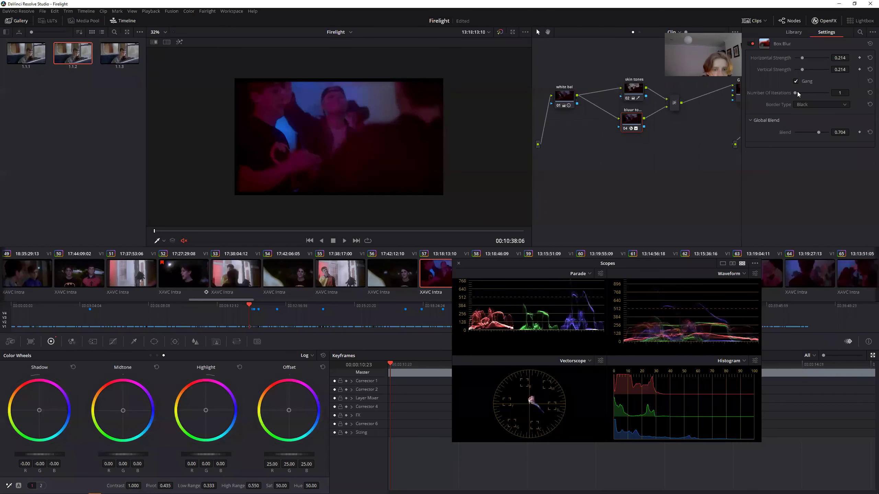
{"action": "mouse_move", "coordinate": [813, 131]}
{"action": "left_mouse_down"}
{"action": "mouse_move", "coordinate": [795, 133]}
{"action": "mouse_move", "coordinate": [818, 132]}
{"action": "left_mouse_up"}
{"action": "left_click_drag", "start_coordinate": [521, 99], "coordinate": [413, 99]}
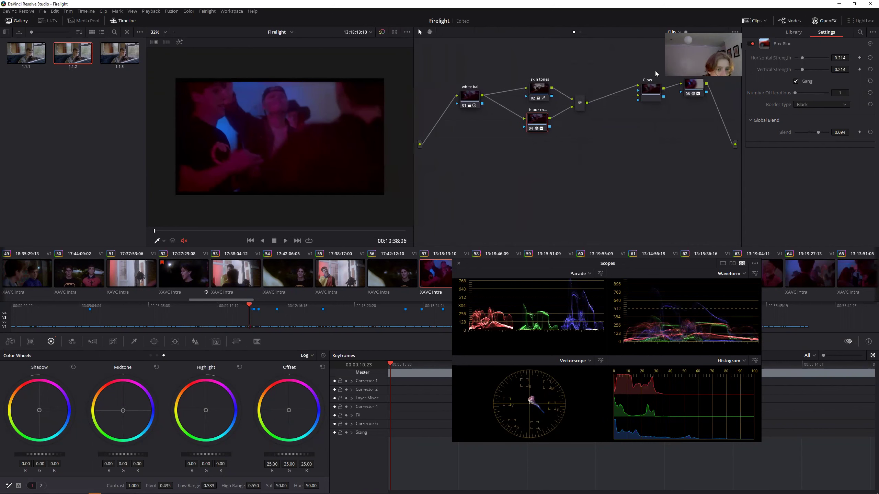
- Delete node 06, the last glow node of clip 57, and view the frame full screen without it
{"action": "left_click", "coordinate": [693, 85]}
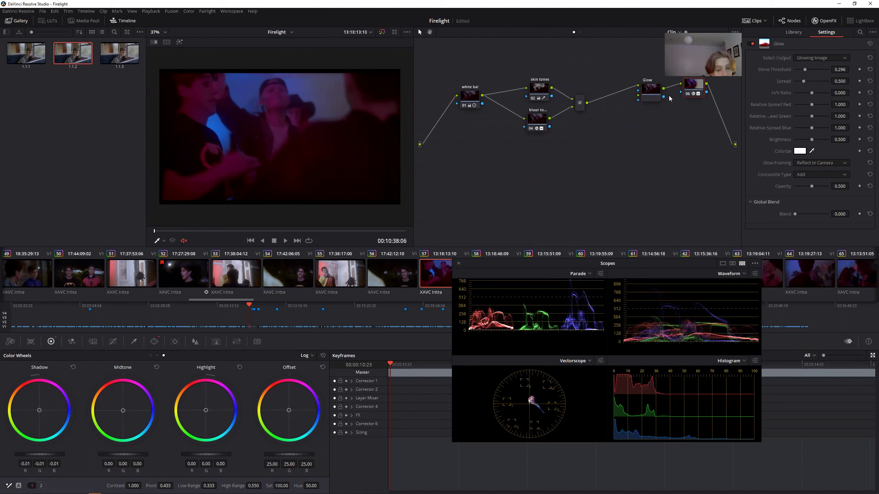
{"action": "right_click", "coordinate": [698, 92]}
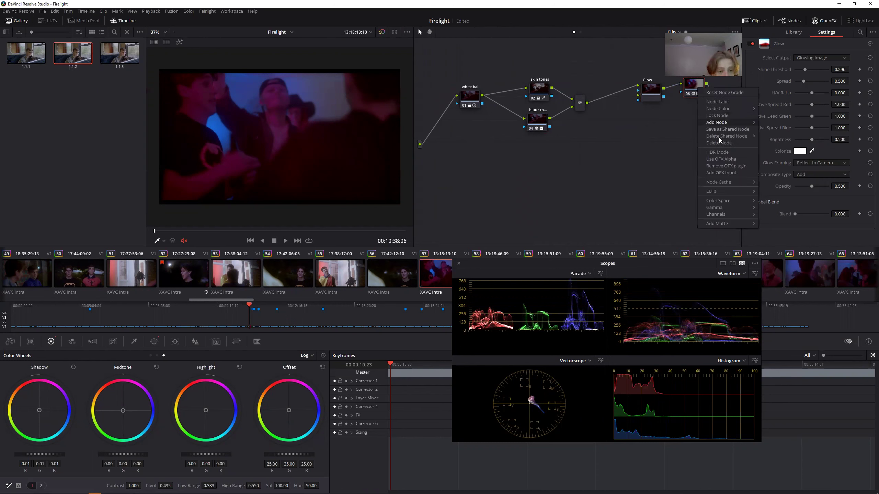
{"action": "left_click", "coordinate": [719, 143]}
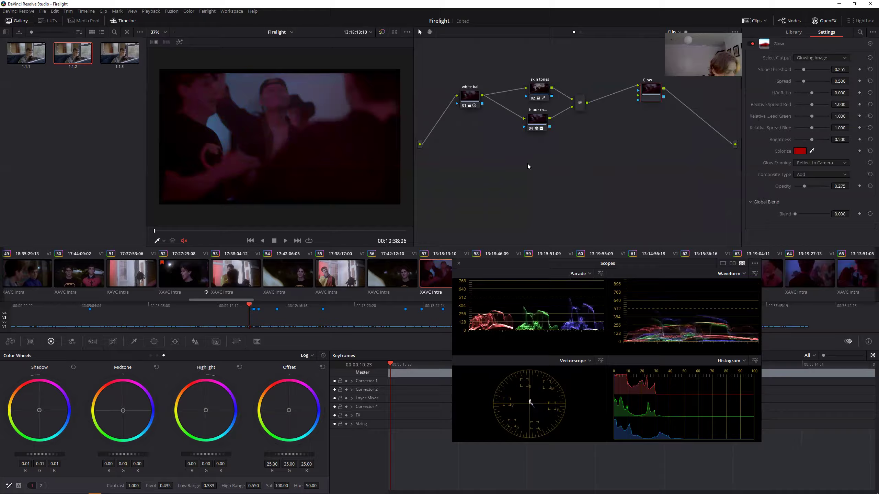
{"action": "key", "text": "ctrl+f"}
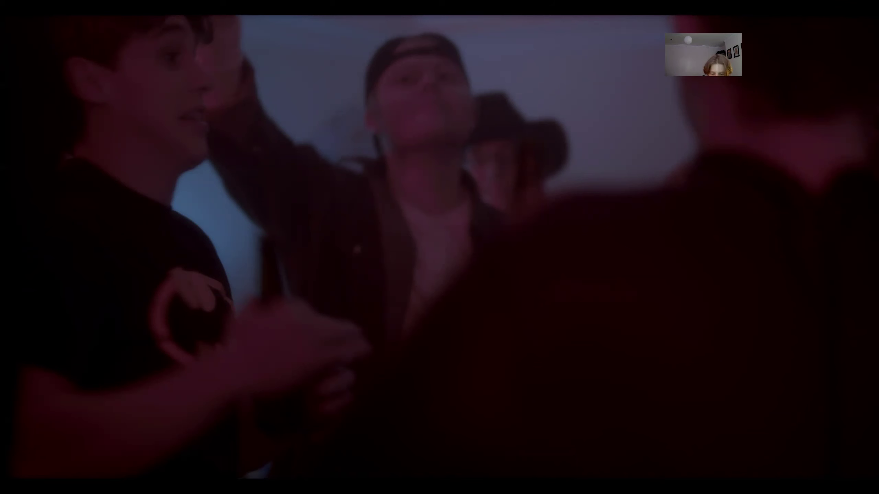
{"action": "key", "text": "Escape"}
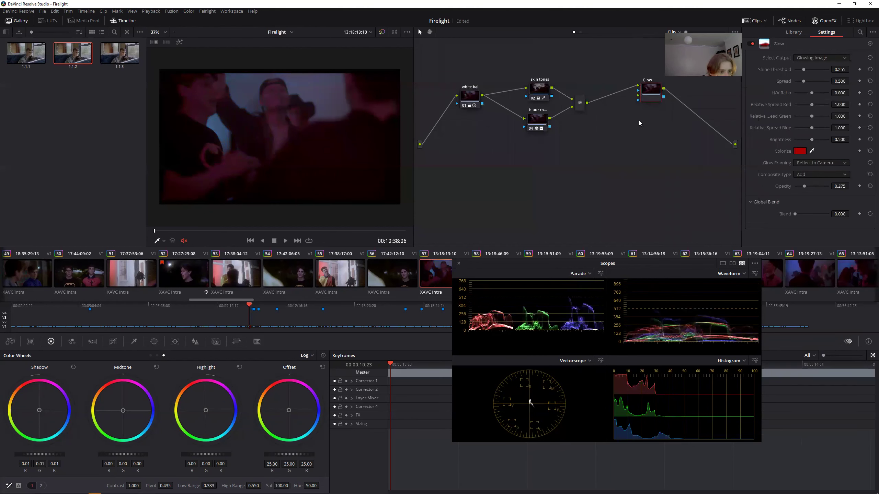
- Undo the deletion of glow node 06 in clip 57
{"action": "left_click", "coordinate": [55, 10]}
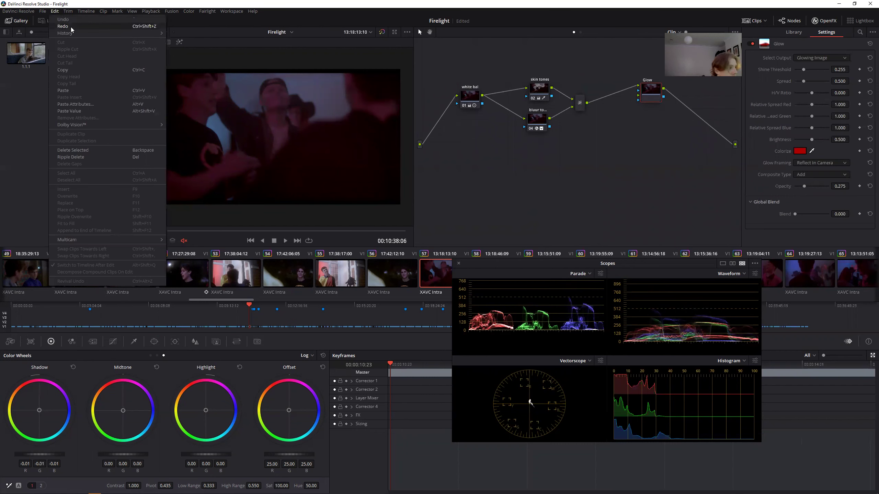
{"action": "left_click", "coordinate": [72, 28]}
{"action": "left_click", "coordinate": [55, 11]}
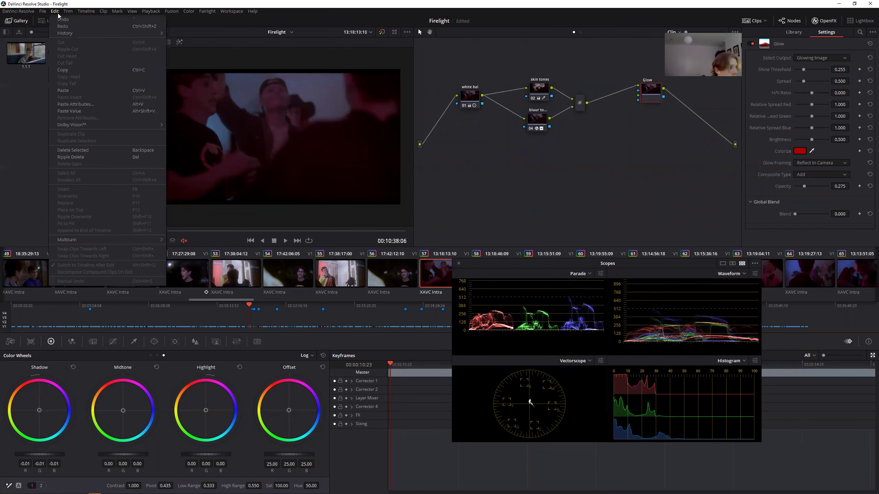
{"action": "left_click", "coordinate": [56, 17]}
- Move the Scopes window clear of the clip 57 thumbnail and grab a still of the graded frame into the gallery
{"action": "scroll", "coordinate": [323, 152], "scroll_direction": "up", "scroll_amount": 3}
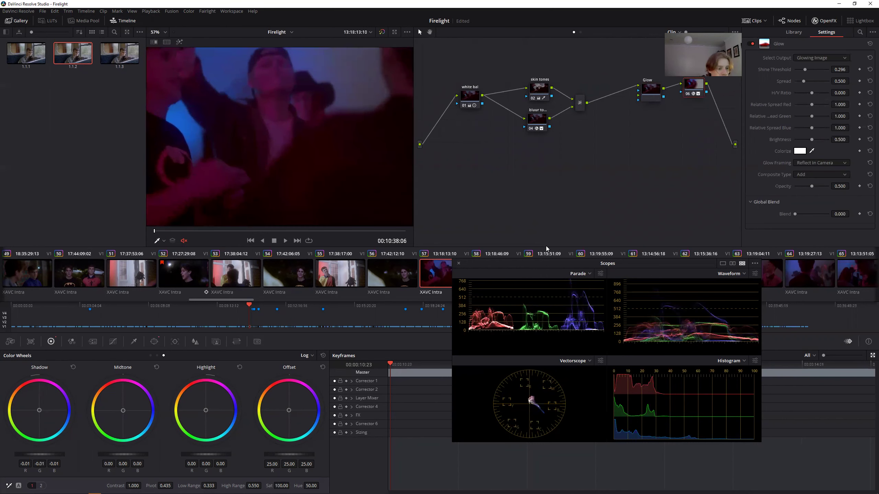
{"action": "left_click_drag", "start_coordinate": [537, 268], "coordinate": [289, 312]}
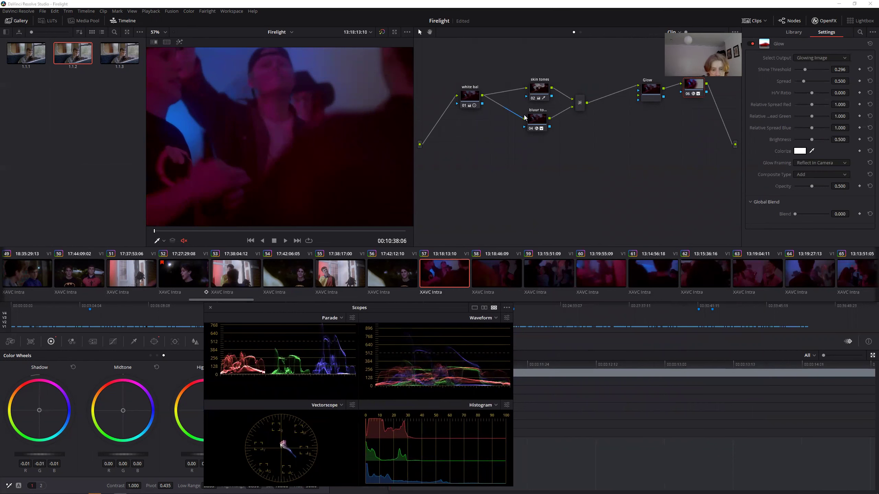
{"action": "right_click", "coordinate": [327, 136]}
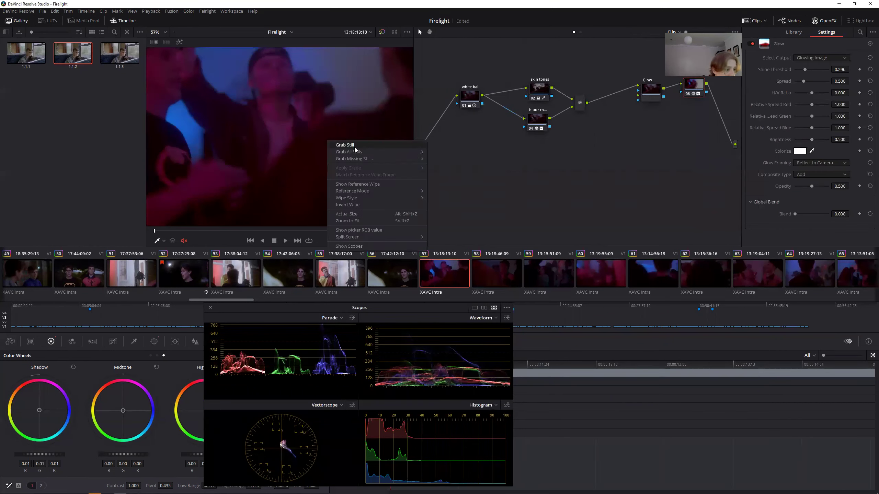
{"action": "left_click", "coordinate": [350, 146]}
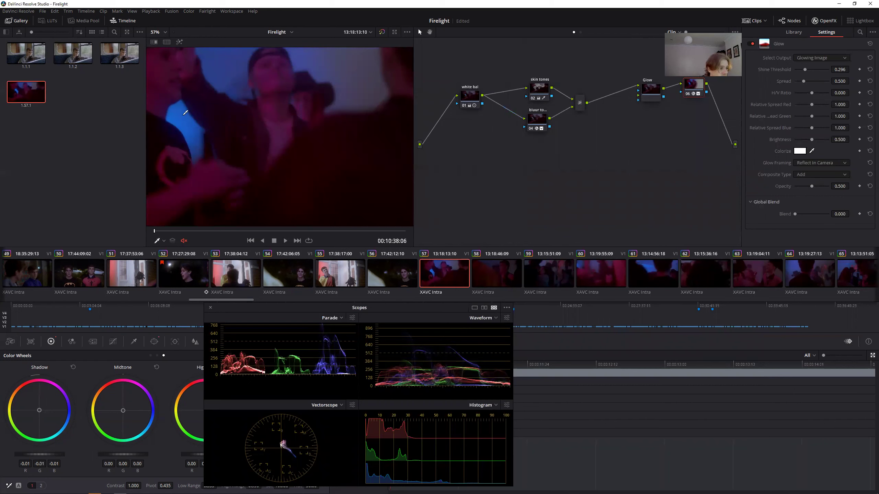
{"action": "scroll", "coordinate": [185, 116], "scroll_direction": "down", "scroll_amount": 3}
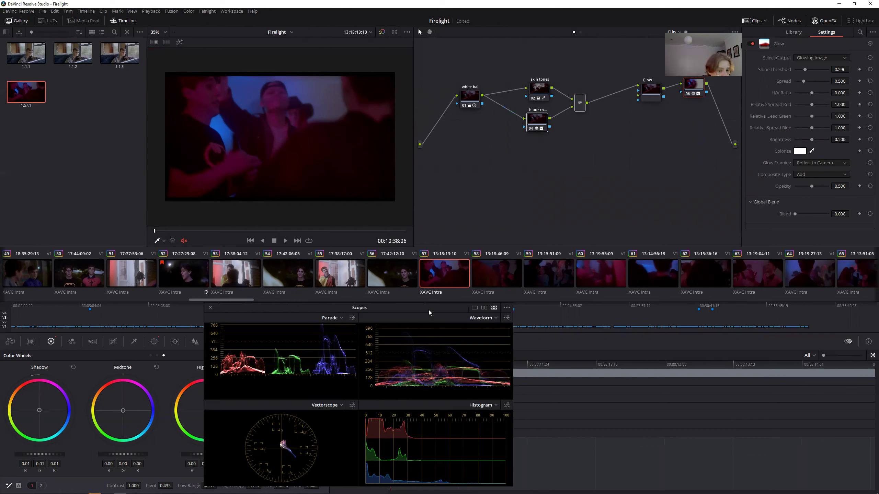
- Go to clip 58 and compare its image repeatedly with all grades bypassed and enabled
{"action": "left_click_drag", "start_coordinate": [429, 313], "coordinate": [388, 282]}
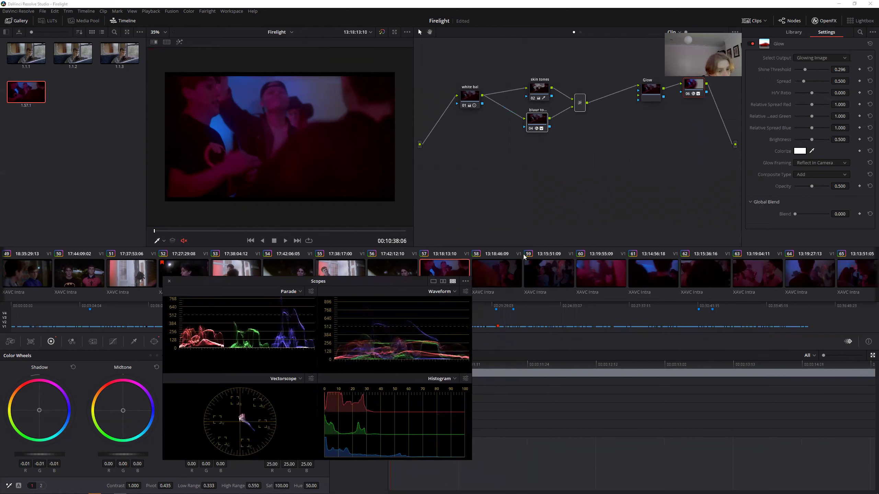
{"action": "key", "text": "Down"}
{"action": "scroll", "coordinate": [608, 263], "scroll_direction": "down", "scroll_amount": 10}
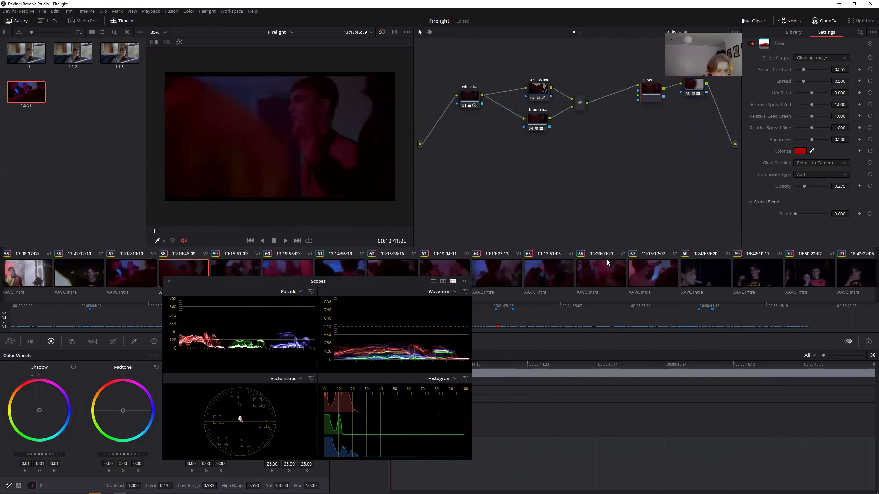
{"action": "scroll", "coordinate": [608, 263], "scroll_direction": "down", "scroll_amount": 1}
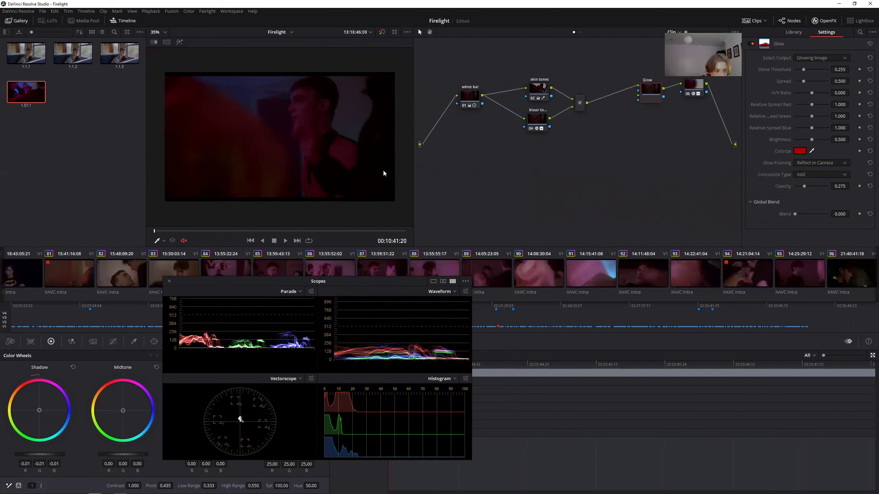
{"action": "left_click", "coordinate": [382, 32]}
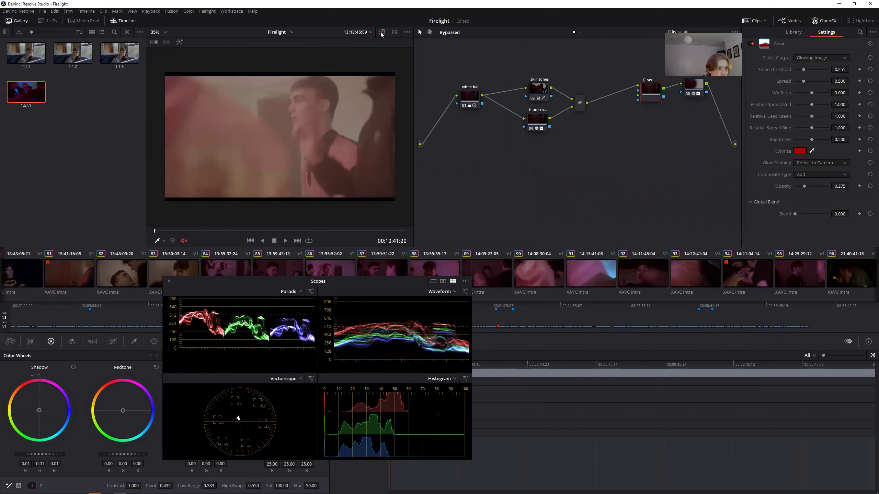
{"action": "left_click", "coordinate": [382, 32]}
{"action": "left_click", "coordinate": [382, 32]}
{"action": "left_click", "coordinate": [382, 31]}
{"action": "scroll", "coordinate": [272, 255], "scroll_direction": "up", "scroll_amount": 4}
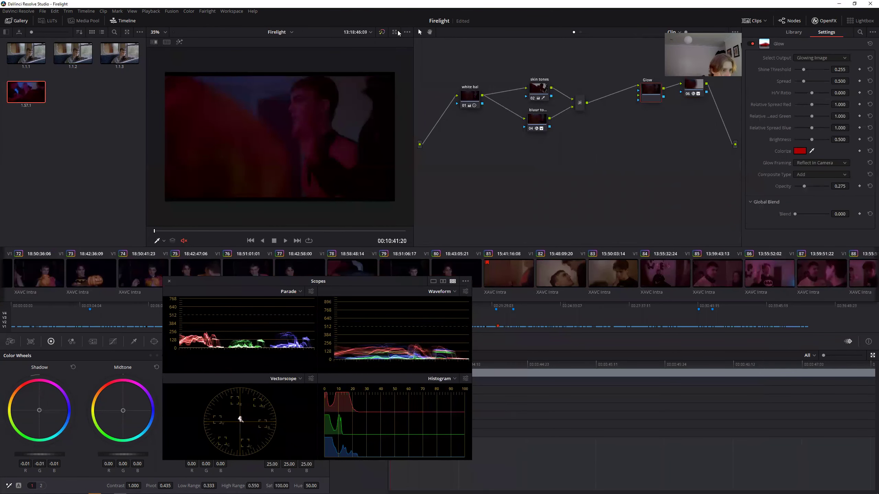
{"action": "left_click", "coordinate": [382, 31]}
{"action": "left_click", "coordinate": [382, 32]}
{"action": "left_click", "coordinate": [382, 32]}
{"action": "left_click", "coordinate": [382, 31]}
- Move the Scopes window below the clip thumbnails and select clip 155
{"action": "scroll", "coordinate": [542, 276], "scroll_direction": "down", "scroll_amount": 10}
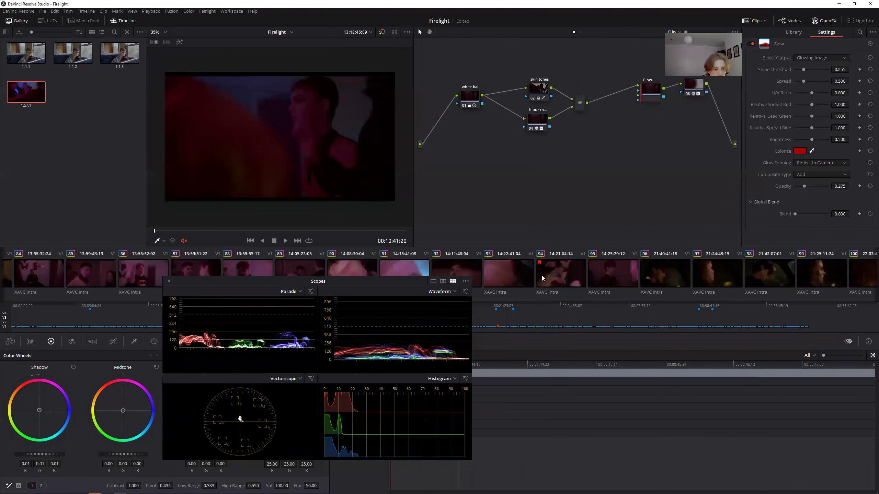
{"action": "left_click_drag", "start_coordinate": [386, 282], "coordinate": [250, 331]}
{"action": "scroll", "coordinate": [490, 260], "scroll_direction": "down", "scroll_amount": 4}
{"action": "scroll", "coordinate": [491, 265], "scroll_direction": "down", "scroll_amount": 12}
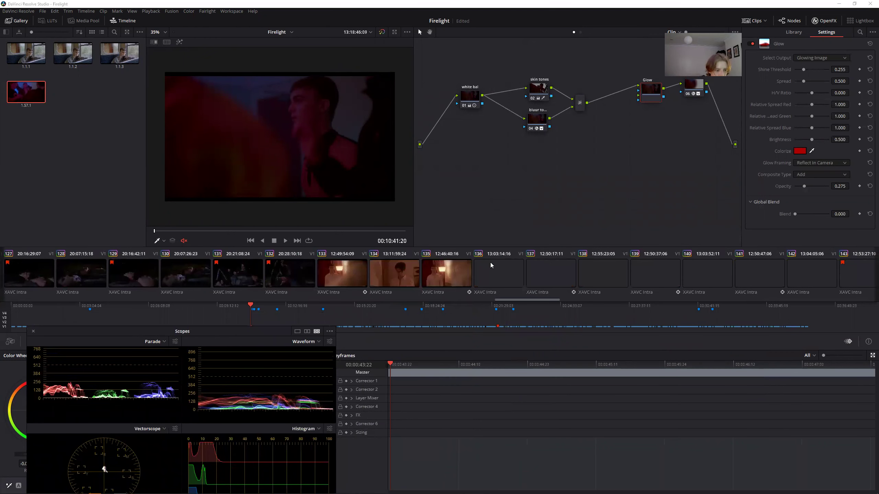
{"action": "scroll", "coordinate": [512, 276], "scroll_direction": "down", "scroll_amount": 7}
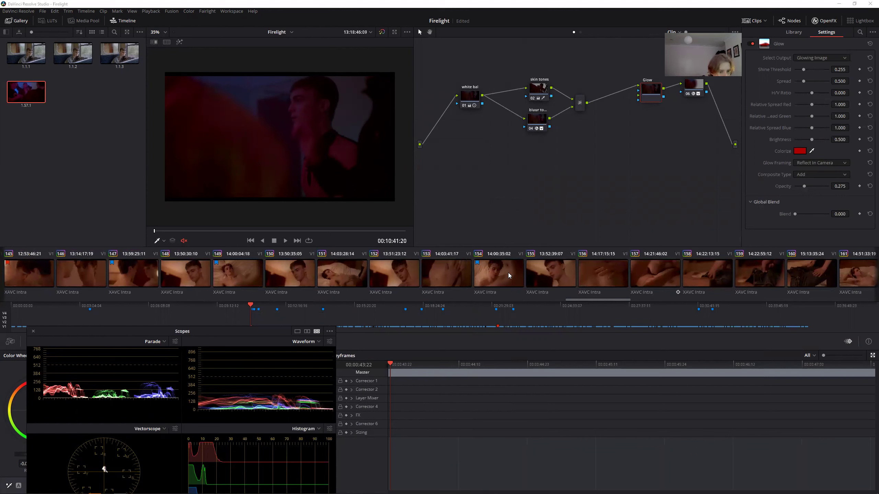
{"action": "scroll", "coordinate": [515, 274], "scroll_direction": "down", "scroll_amount": 2}
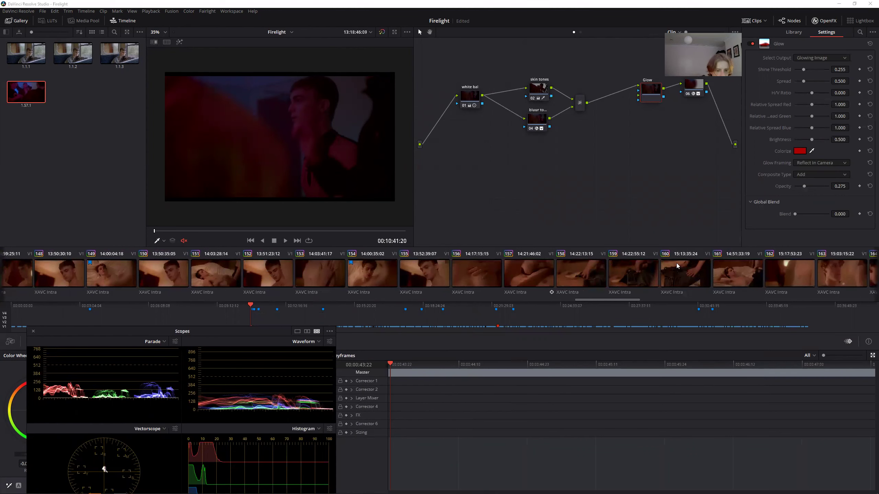
{"action": "left_click", "coordinate": [416, 273]}
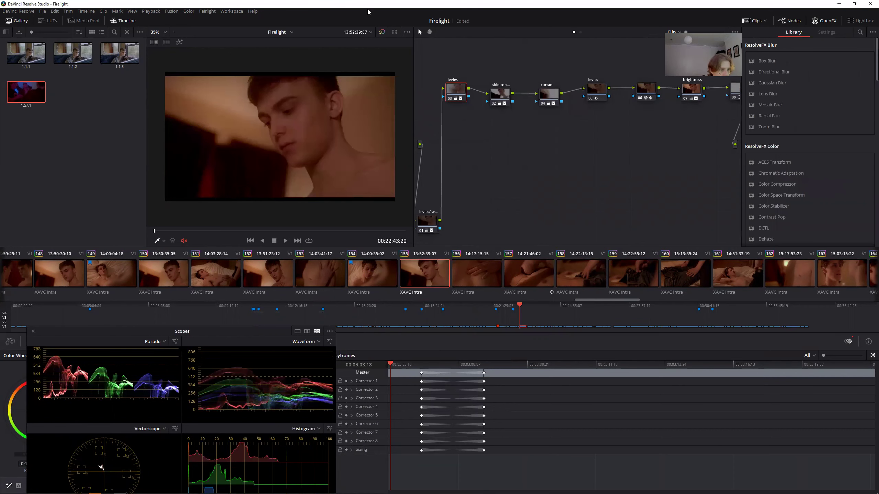
- Bypass all grades on clip 155 and examine the ungraded skin and background in the viewer
{"action": "left_click", "coordinate": [382, 32]}
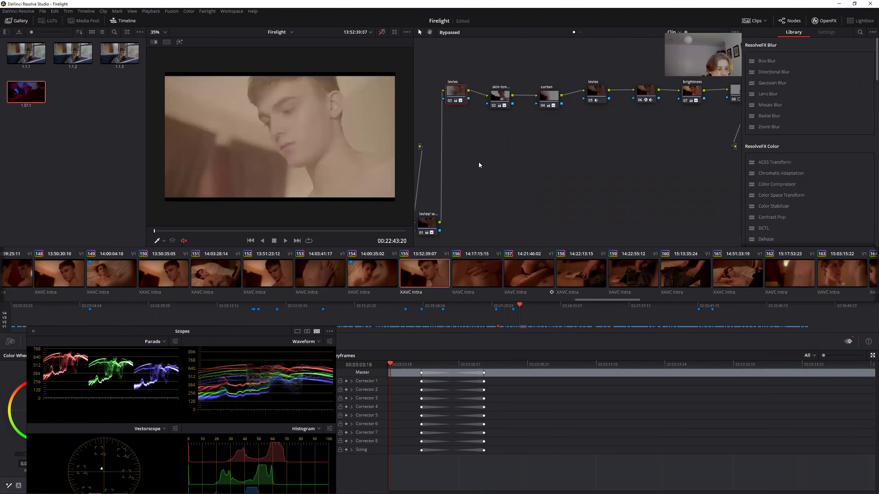
{"action": "scroll", "coordinate": [497, 263], "scroll_direction": "up", "scroll_amount": 5}
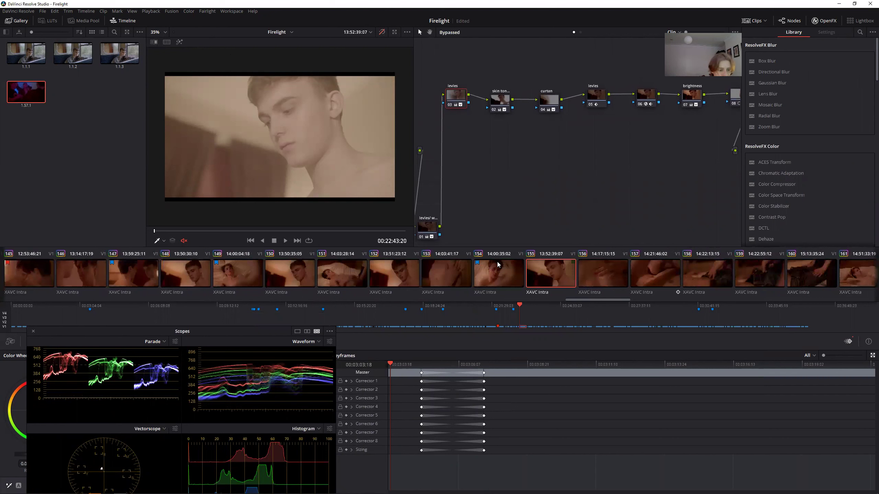
{"action": "scroll", "coordinate": [497, 265], "scroll_direction": "up", "scroll_amount": 3}
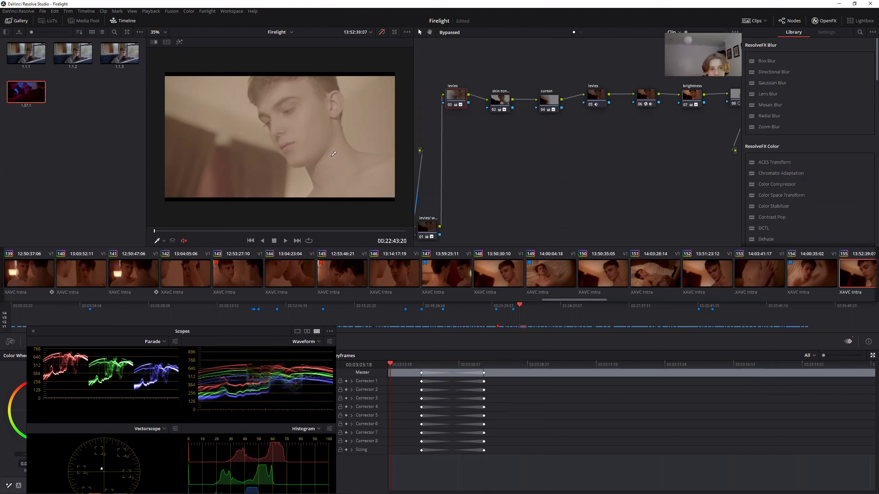
{"action": "scroll", "coordinate": [326, 144], "scroll_direction": "up", "scroll_amount": 2}
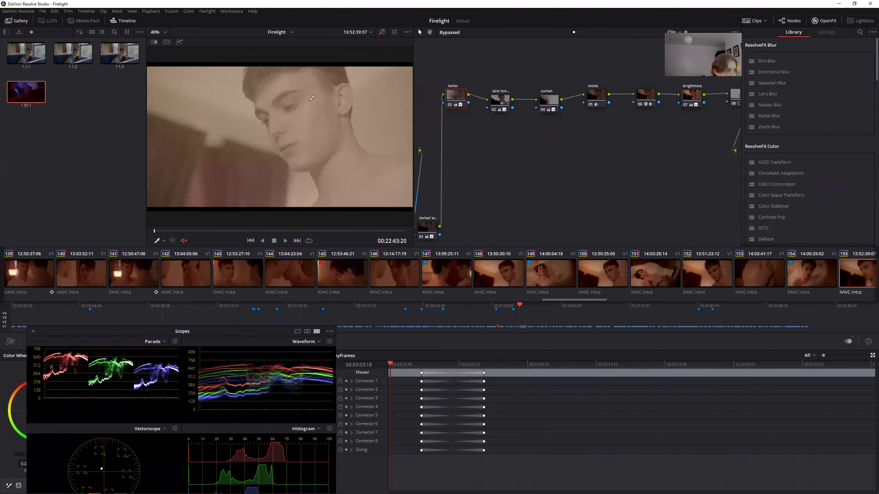
{"action": "scroll", "coordinate": [326, 144], "scroll_direction": "down", "scroll_amount": 3}
{"action": "scroll", "coordinate": [326, 143], "scroll_direction": "up", "scroll_amount": 1}
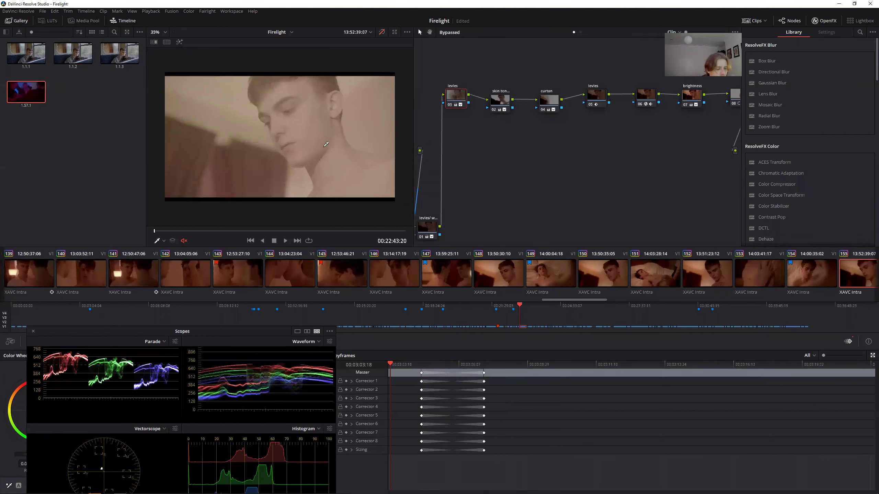
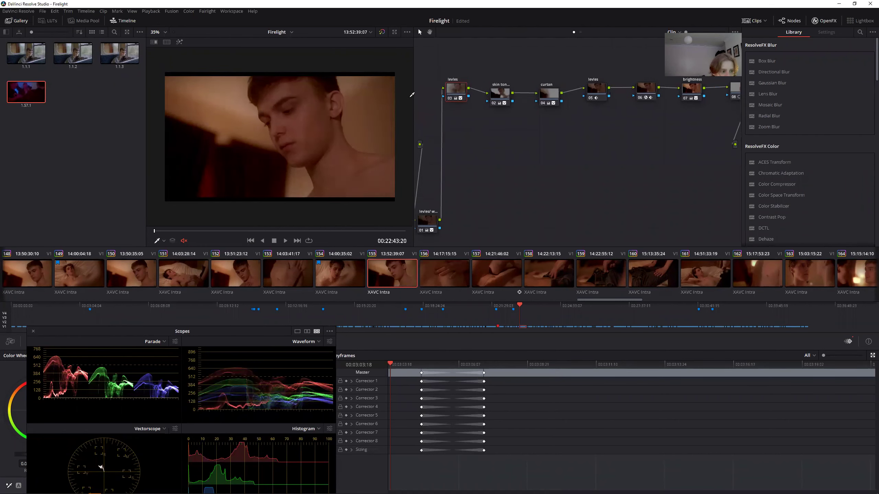
- Widen the node graph area and delete node 08, the last node of clip 155
{"action": "left_click_drag", "start_coordinate": [414, 95], "coordinate": [387, 94]}
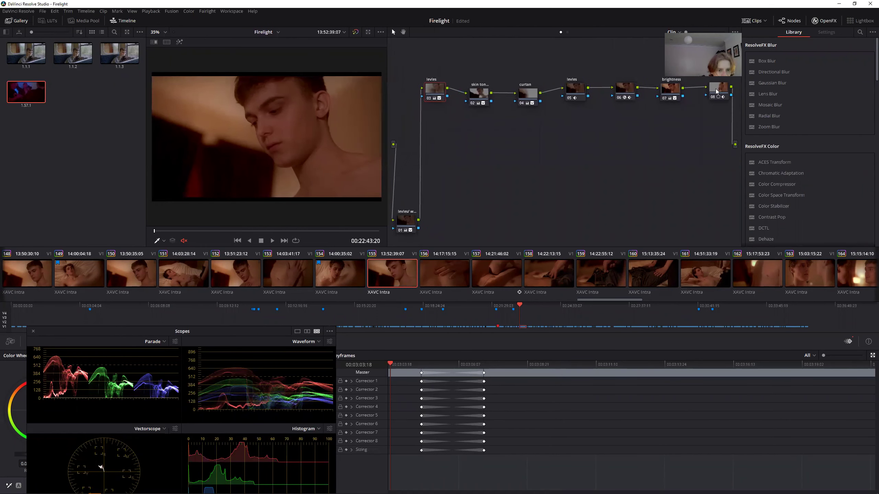
{"action": "left_click", "coordinate": [722, 97]}
{"action": "right_click", "coordinate": [722, 96]}
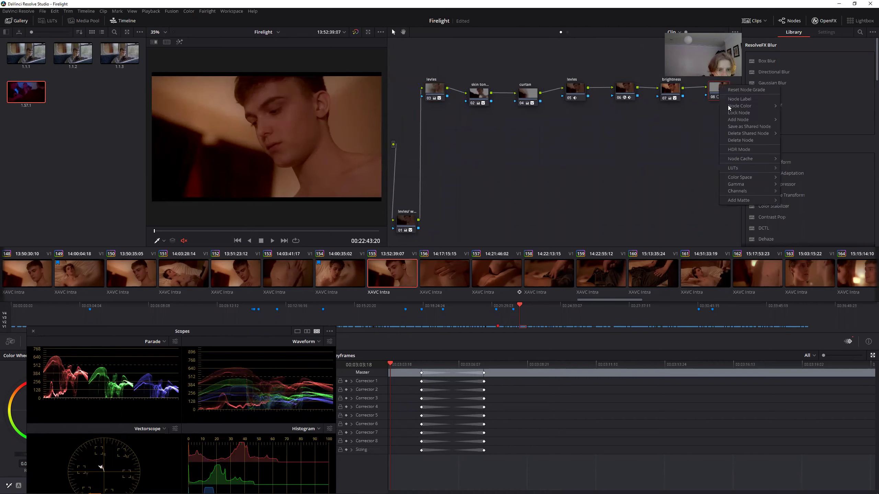
{"action": "left_click", "coordinate": [736, 142]}
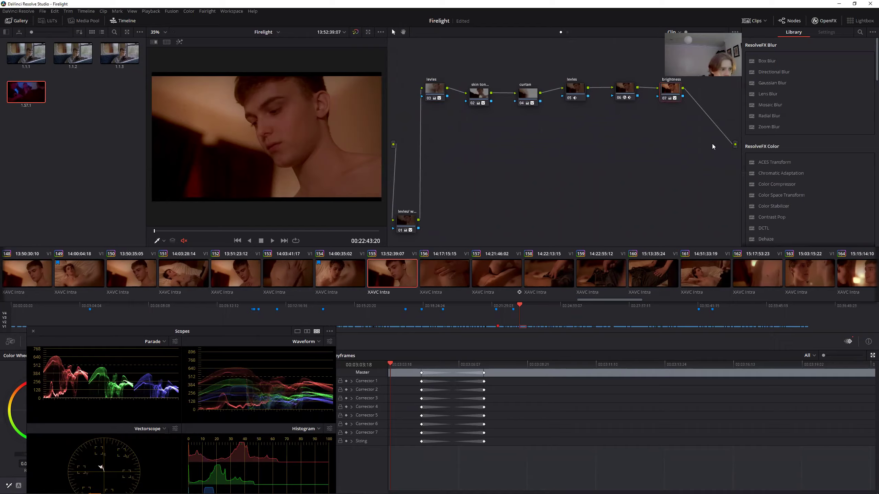
- Play the scene full screen from clip 155 to review the grade without node 08
{"action": "key", "text": "ctrl+f"}
{"action": "key", "text": "space"}
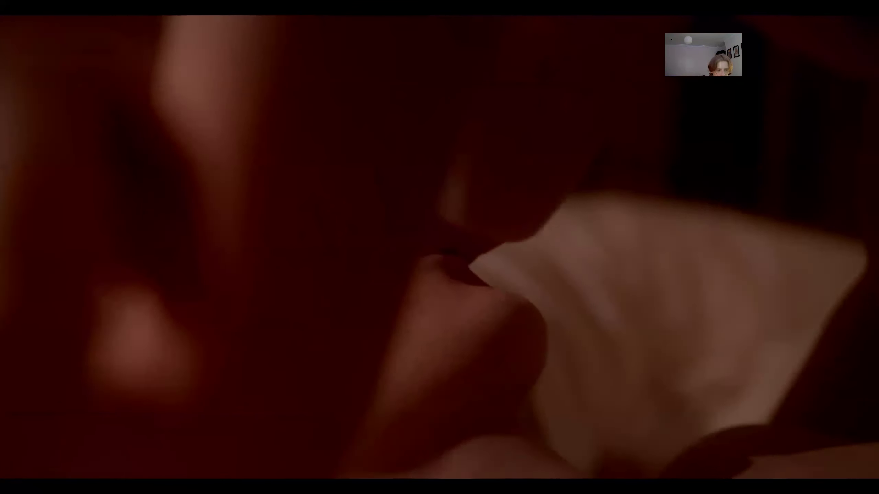
{"action": "key", "text": "Escape"}
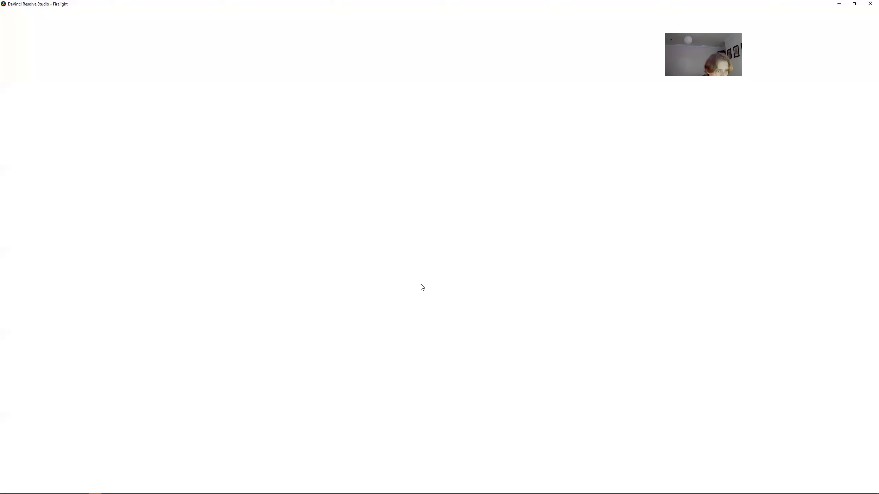
- Undo the deletion of node 08 on clip 155 and play the shot full screen to review the restored grade
{"action": "left_click", "coordinate": [54, 11]}
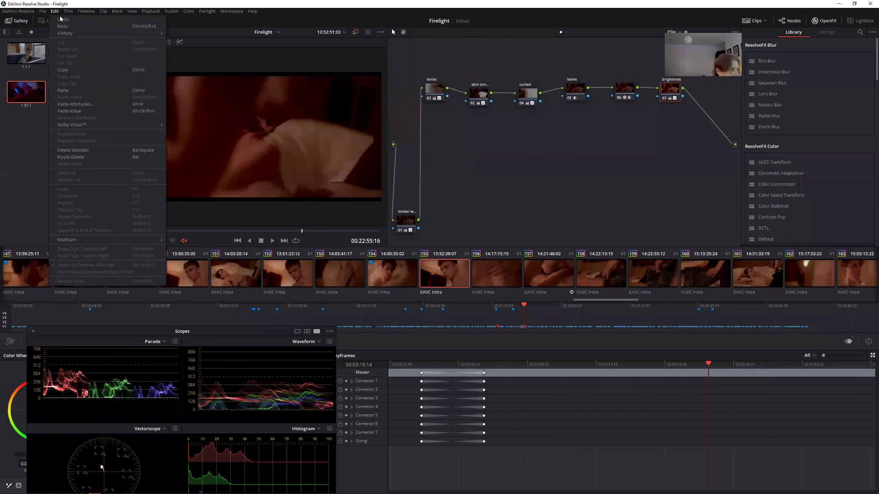
{"action": "left_click", "coordinate": [66, 26]}
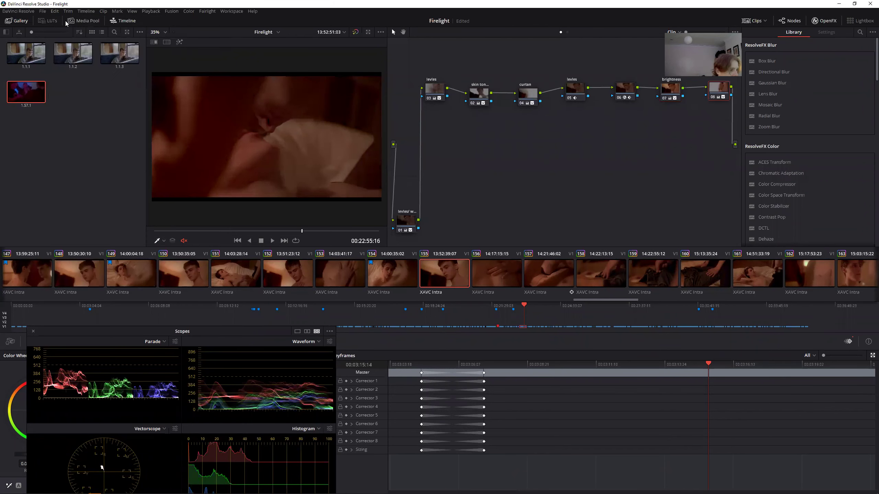
{"action": "key", "text": "ctrl+shift+w"}
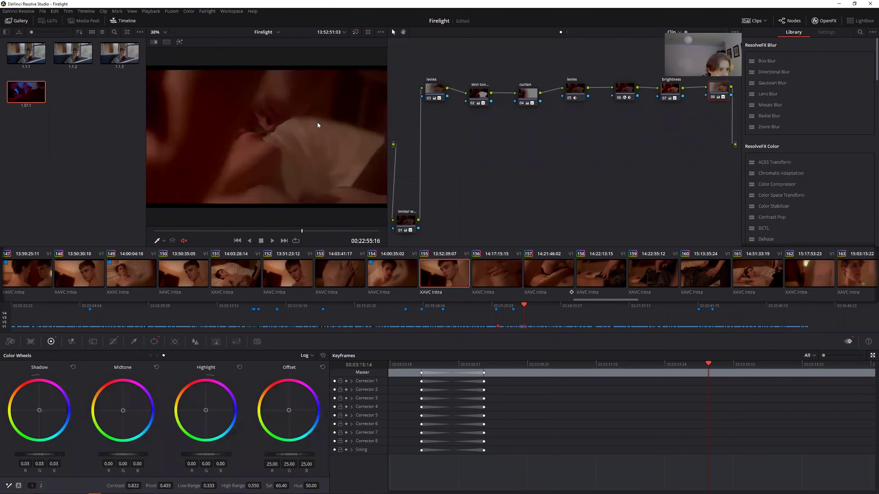
{"action": "key", "text": "ctrl+f"}
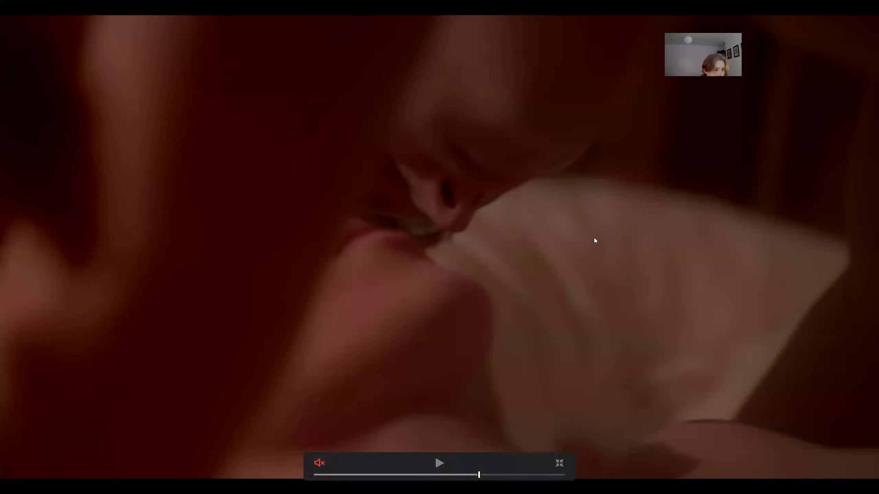
{"action": "key", "text": "space"}
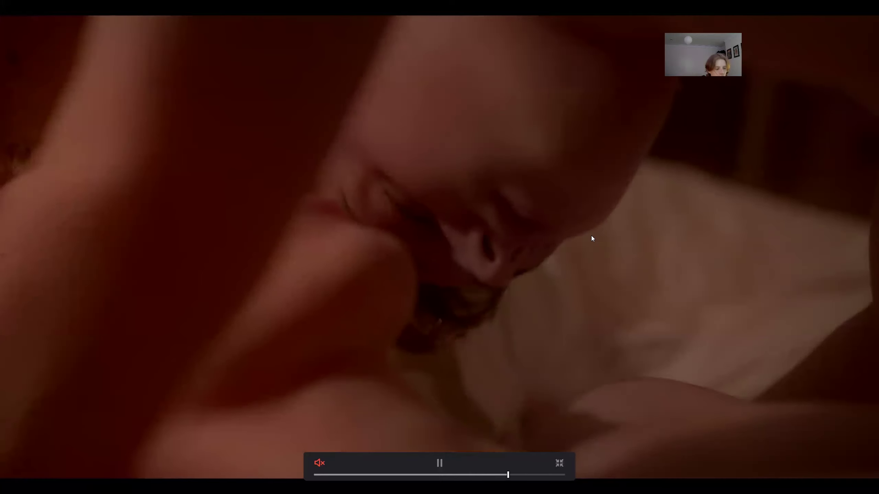
{"action": "key", "text": "space"}
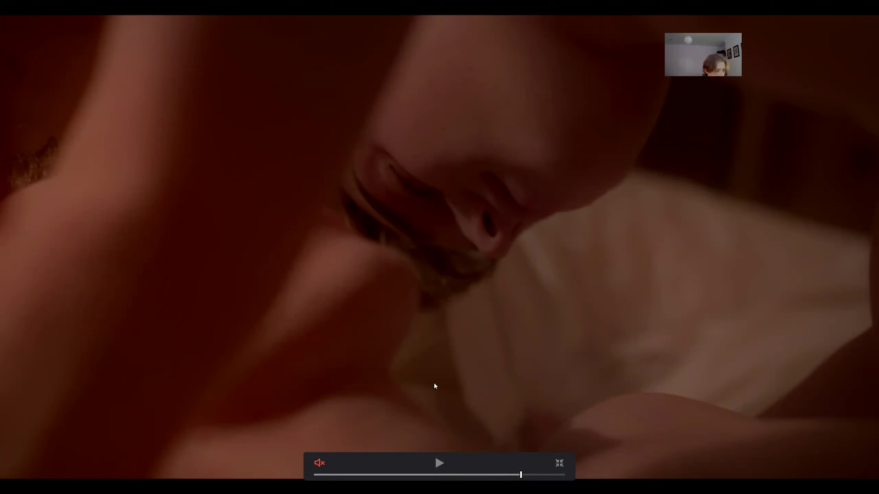
{"action": "key", "text": "Escape"}
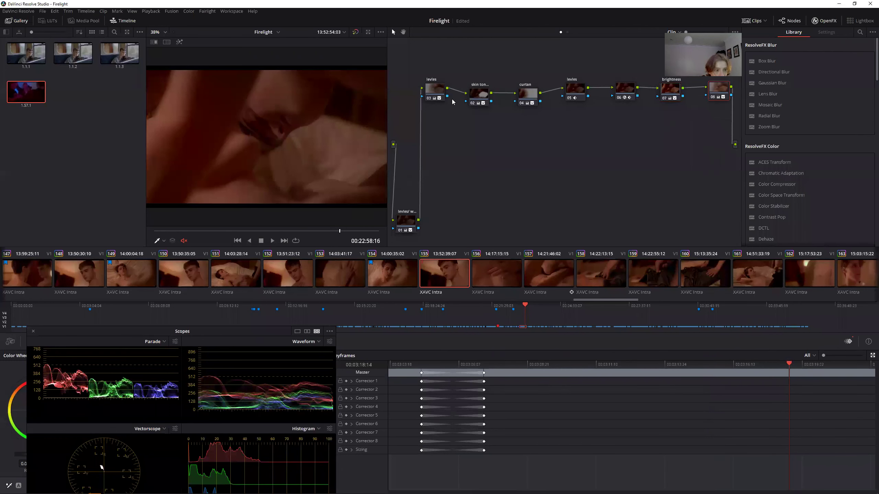
- Select the nodes of clip 155 one after another, ending on node 08, to examine the node chain
{"action": "left_click", "coordinate": [405, 223]}
{"action": "left_click_drag", "start_coordinate": [479, 92], "coordinate": [479, 93]}
{"action": "left_click", "coordinate": [582, 89]}
{"action": "left_click", "coordinate": [670, 89]}
{"action": "left_click", "coordinate": [718, 89]}
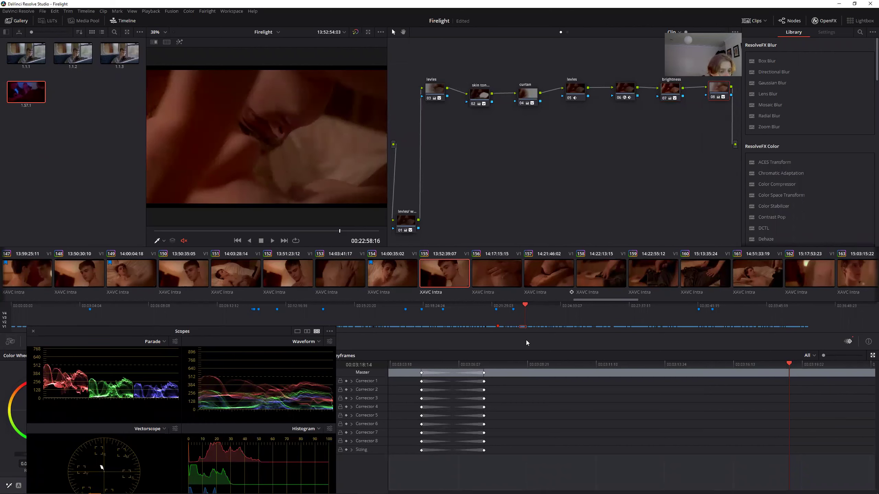
- Bring the playhead to the first keyframes of clip 155 and examine the keyframe options for Corrector 8
{"action": "left_click_drag", "start_coordinate": [788, 363], "coordinate": [422, 405]}
{"action": "left_click_drag", "start_coordinate": [251, 331], "coordinate": [203, 282]}
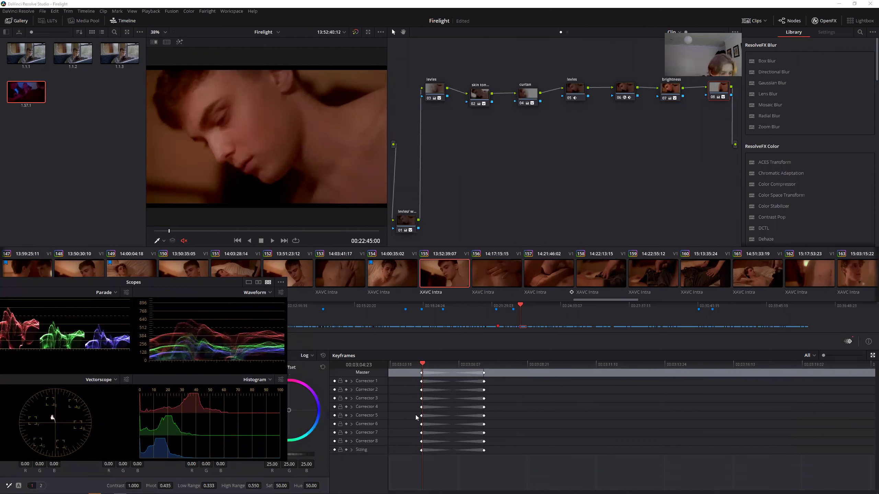
{"action": "right_click", "coordinate": [422, 444]}
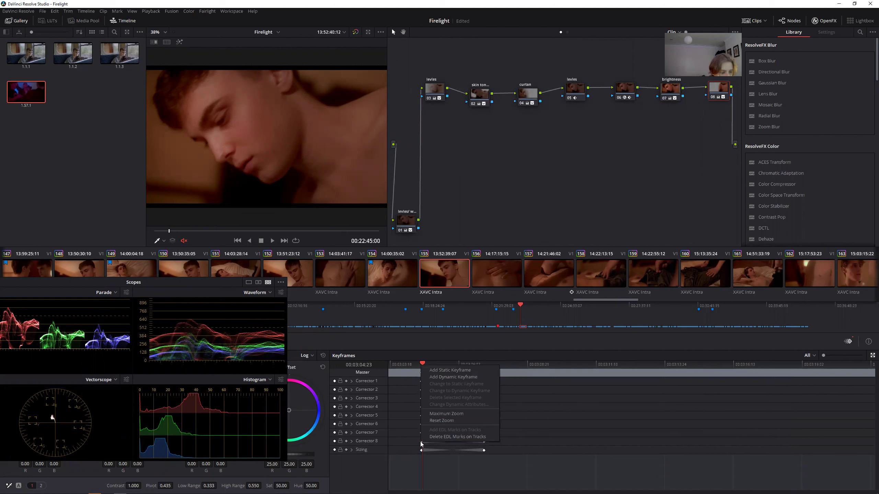
{"action": "left_click", "coordinate": [457, 378]}
{"action": "mouse_move", "coordinate": [421, 364]}
{"action": "left_mouse_down"}
{"action": "mouse_move", "coordinate": [394, 364]}
{"action": "mouse_move", "coordinate": [430, 362]}
{"action": "mouse_move", "coordinate": [418, 365]}
{"action": "left_mouse_up"}
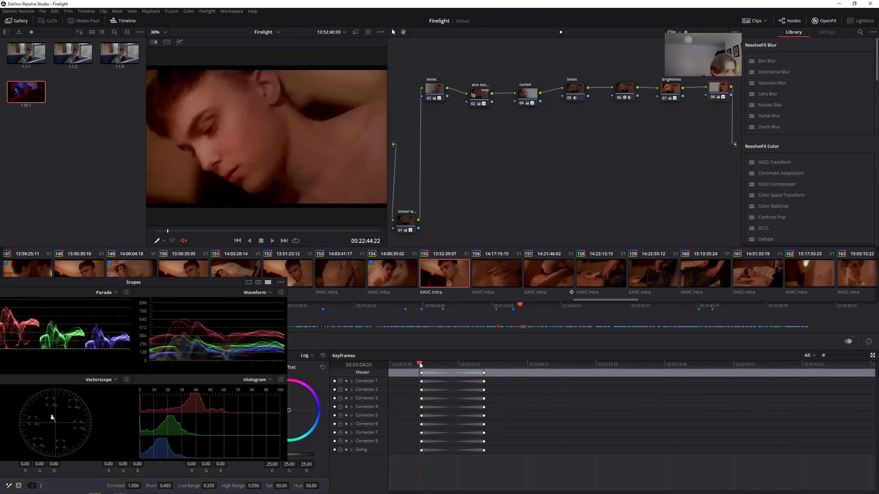
- Scrub between the first and second keyframes of clip 155 to compare the image before and after the camera move
{"action": "scroll", "coordinate": [262, 169], "scroll_direction": "down", "scroll_amount": 3}
{"action": "scroll", "coordinate": [261, 170], "scroll_direction": "up", "scroll_amount": 2}
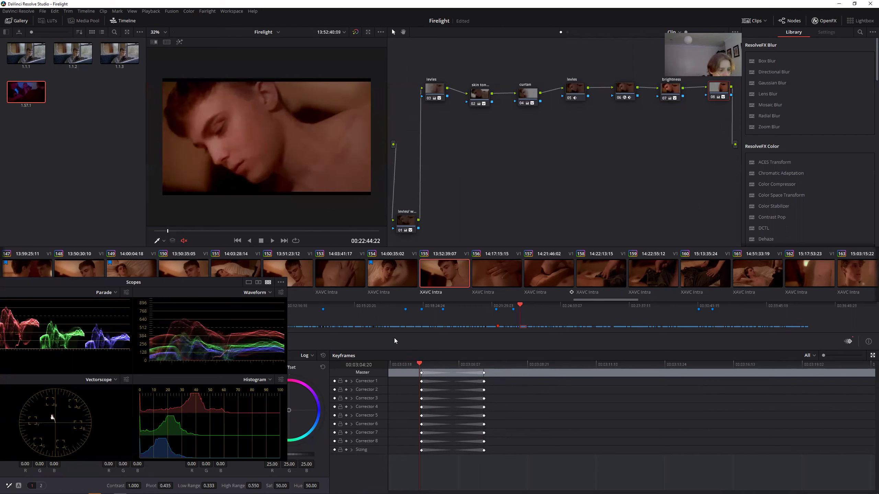
{"action": "left_click_drag", "start_coordinate": [418, 365], "coordinate": [422, 390]}
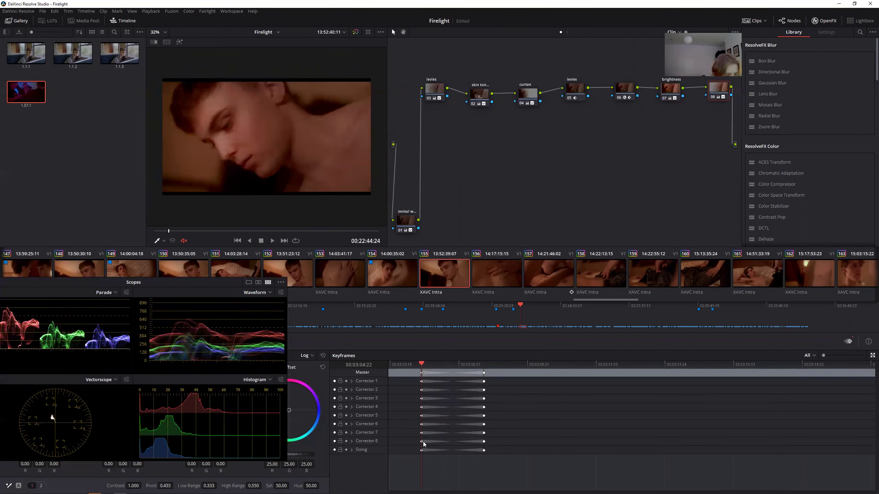
{"action": "left_click_drag", "start_coordinate": [421, 366], "coordinate": [482, 389]}
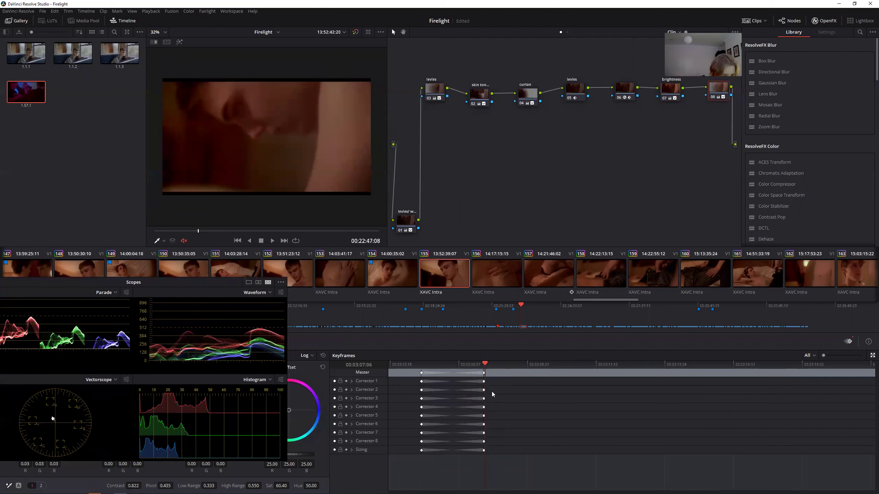
{"action": "left_click_drag", "start_coordinate": [484, 368], "coordinate": [425, 373]}
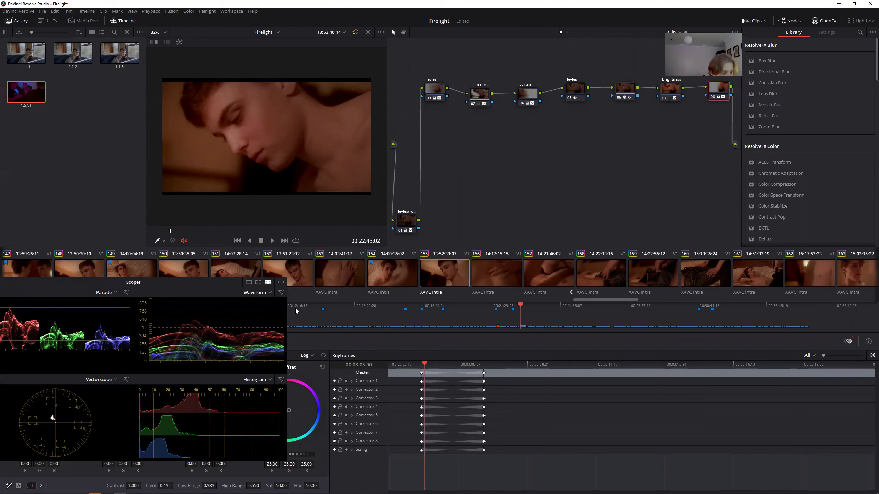
- Place the Scopes window over the node graph, display the Primaries Wheels and examine the parade at the second keyframe
{"action": "left_click_drag", "start_coordinate": [193, 285], "coordinate": [584, 93]}
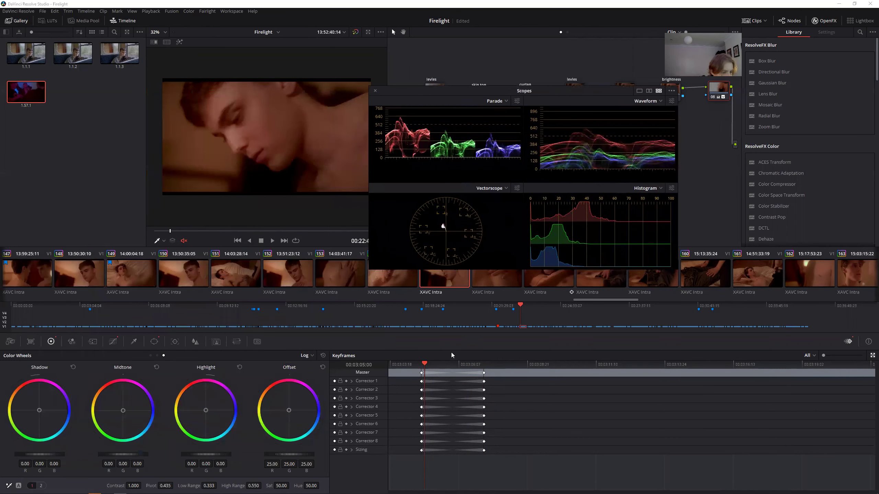
{"action": "left_click_drag", "start_coordinate": [425, 370], "coordinate": [484, 365]}
{"action": "left_click", "coordinate": [155, 354]}
{"action": "mouse_move", "coordinate": [483, 367]}
{"action": "left_mouse_down"}
{"action": "mouse_move", "coordinate": [414, 368]}
{"action": "mouse_move", "coordinate": [439, 364]}
{"action": "mouse_move", "coordinate": [484, 367]}
{"action": "mouse_move", "coordinate": [402, 374]}
{"action": "mouse_move", "coordinate": [495, 365]}
{"action": "mouse_move", "coordinate": [483, 366]}
{"action": "left_mouse_up"}
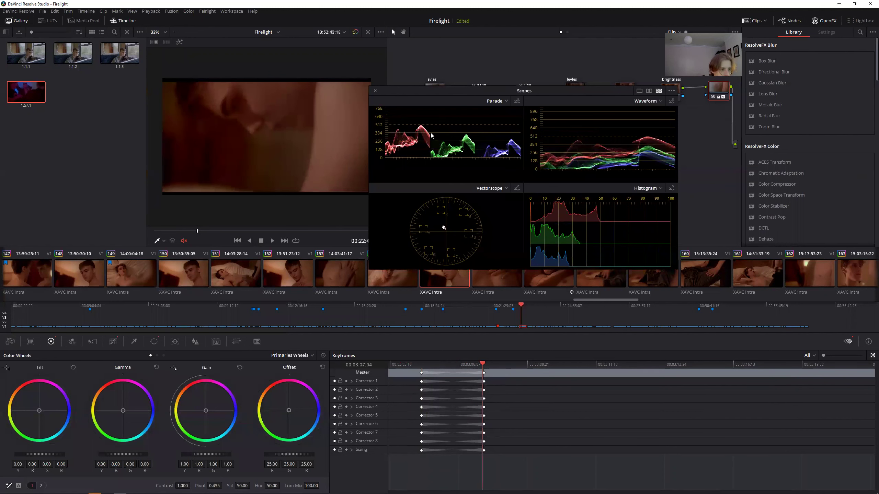
{"action": "left_click_drag", "start_coordinate": [430, 88], "coordinate": [452, 59]}
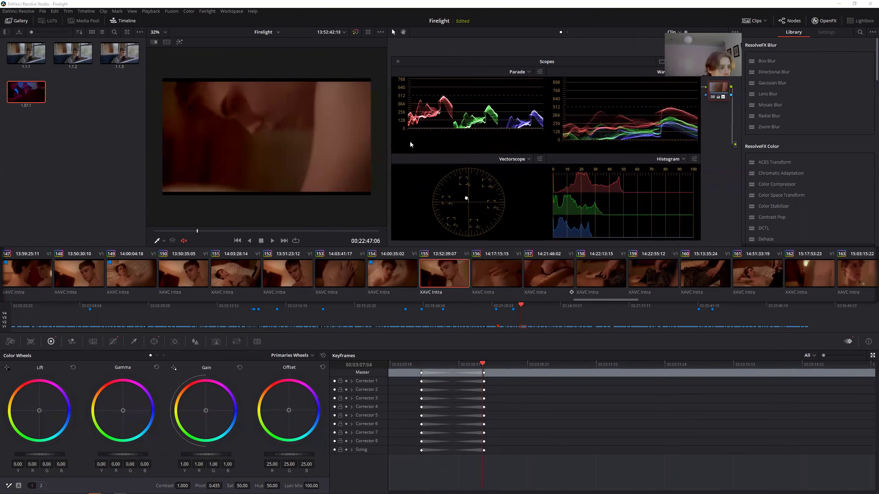
- Clear the Scopes window off the node graph, grab a still of clip 155 and delete node 08
{"action": "left_click_drag", "start_coordinate": [521, 59], "coordinate": [211, 249]}
{"action": "right_click", "coordinate": [718, 93]}
{"action": "right_click", "coordinate": [281, 160]}
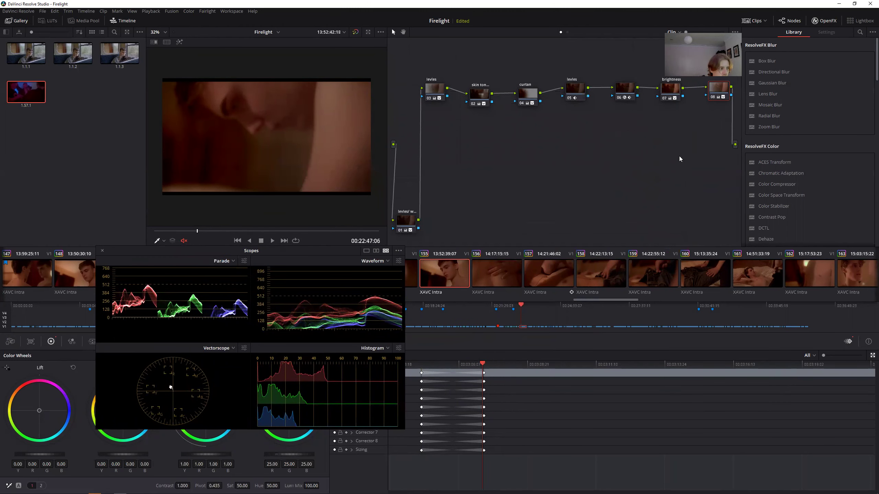
{"action": "right_click", "coordinate": [717, 91]}
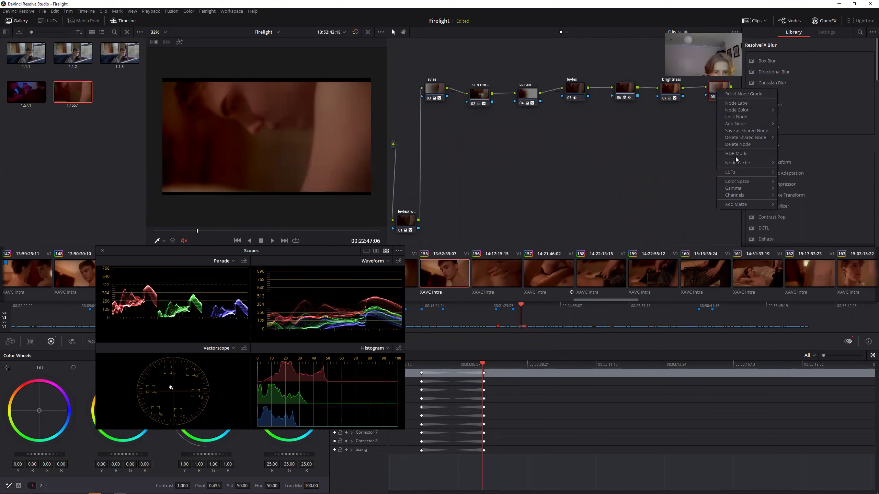
{"action": "left_click", "coordinate": [736, 148]}
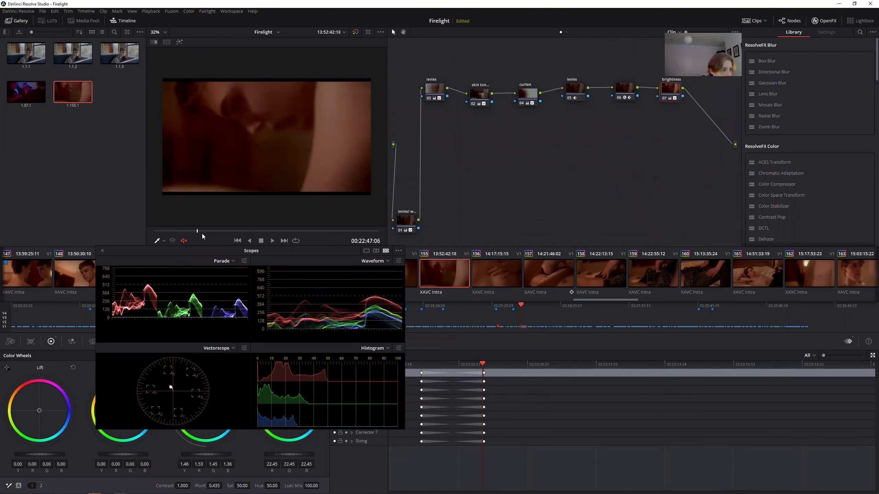
- Add a new corrector node between the brightness node and the output of clip 155 and label it as the keyframe node
{"action": "left_click_drag", "start_coordinate": [196, 232], "coordinate": [99, 296]}
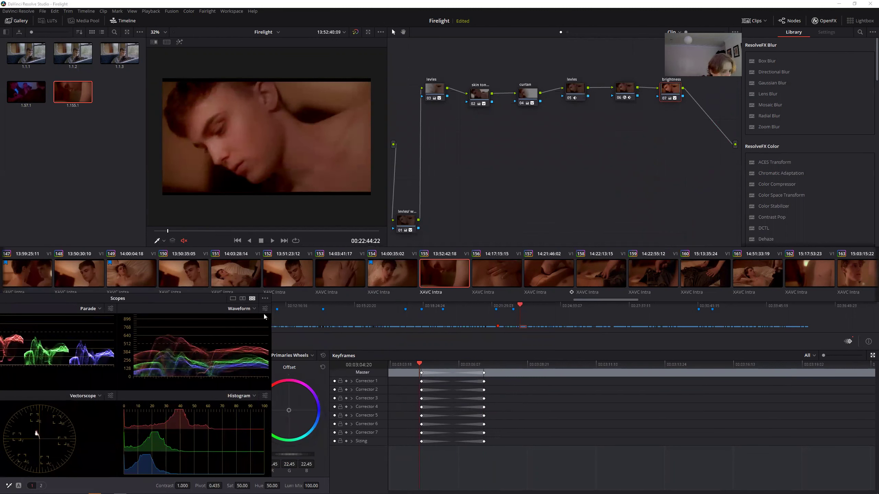
{"action": "left_click_drag", "start_coordinate": [531, 445], "coordinate": [421, 372]}
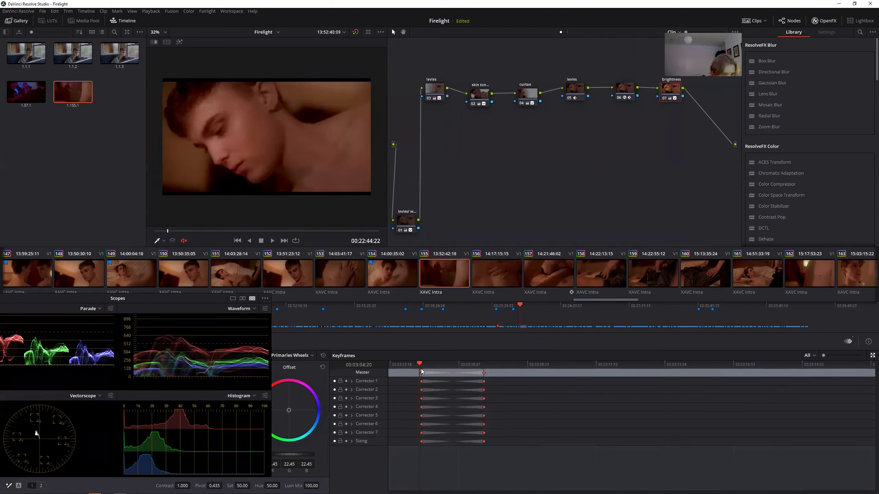
{"action": "right_click", "coordinate": [420, 377]}
{"action": "left_click", "coordinate": [642, 177]}
{"action": "right_click", "coordinate": [639, 176]}
{"action": "mouse_move", "coordinate": [677, 184]}
{"action": "left_click", "coordinate": [754, 185]}
{"action": "left_click_drag", "start_coordinate": [678, 125], "coordinate": [711, 111]}
{"action": "right_click", "coordinate": [712, 111]}
{"action": "left_click", "coordinate": [728, 124]}
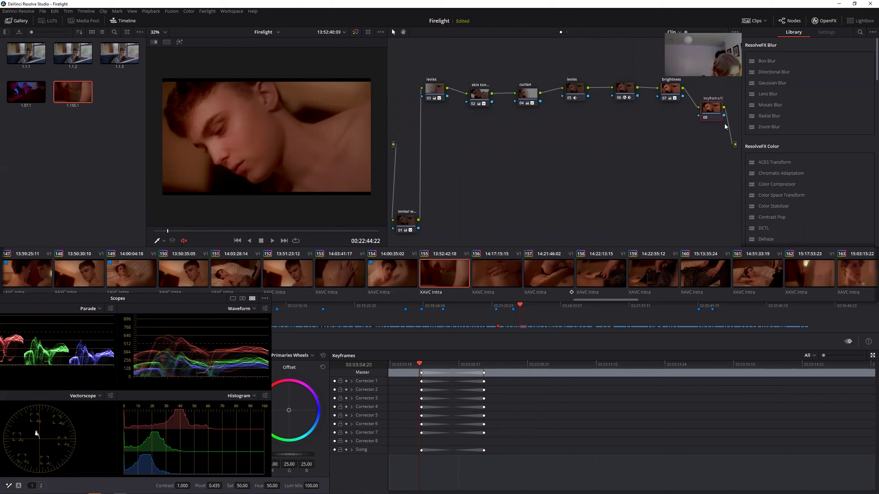
{"action": "key", "text": "Return"}
- Add dynamic keyframes to Corrector 8 at 00:03:04:22 and 00:03:07:05, in line with the other correctors' keyframes
{"action": "left_click_drag", "start_coordinate": [272, 304], "coordinate": [187, 336]}
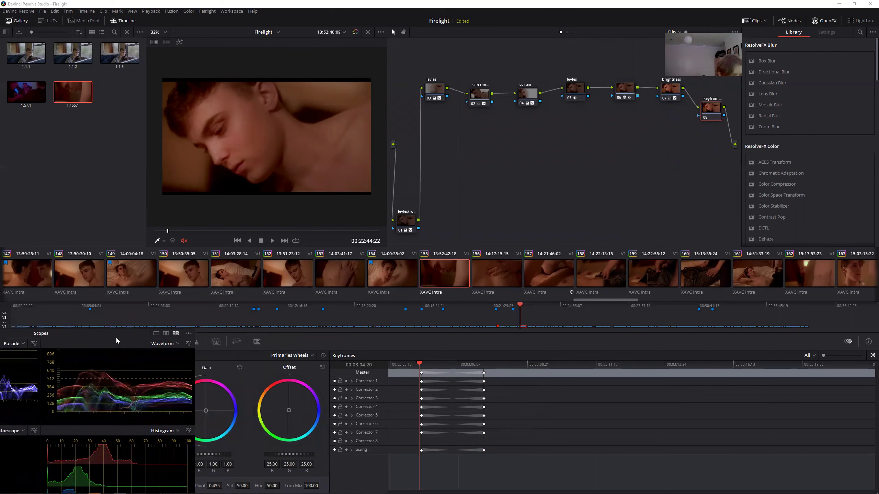
{"action": "right_click", "coordinate": [421, 444]}
{"action": "key", "text": "Escape"}
{"action": "left_click", "coordinate": [421, 362]}
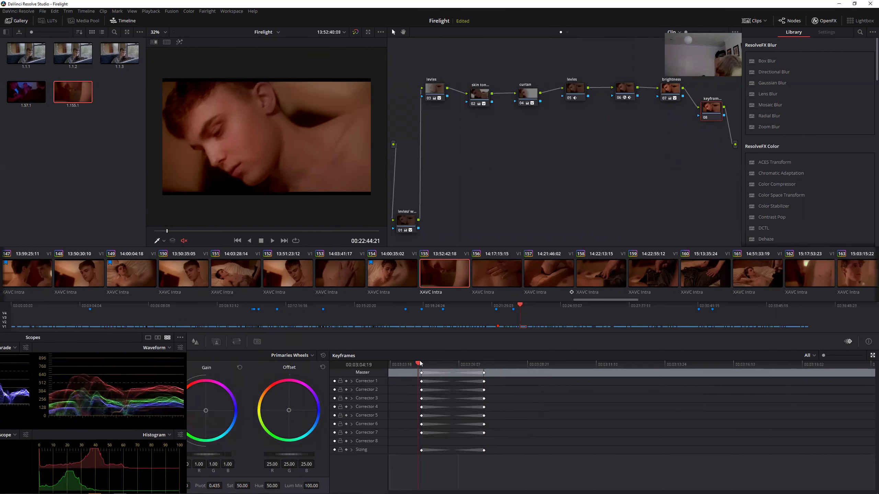
{"action": "right_click", "coordinate": [422, 441]}
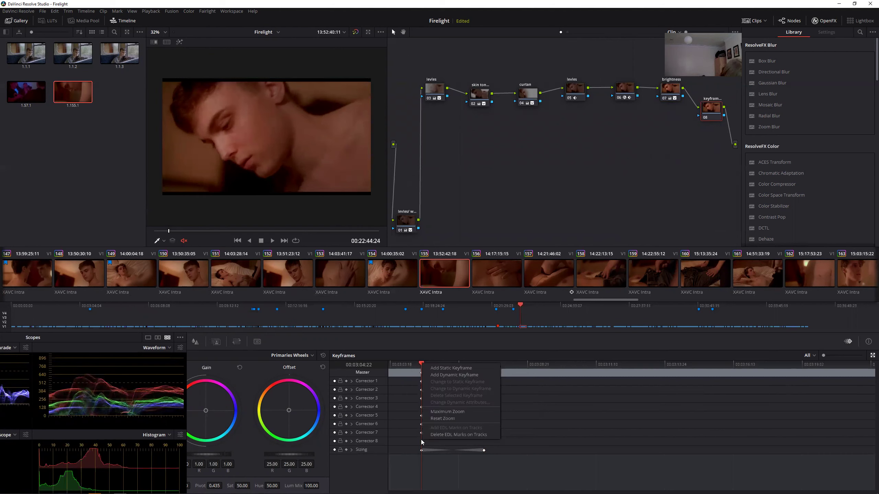
{"action": "left_click", "coordinate": [440, 374]}
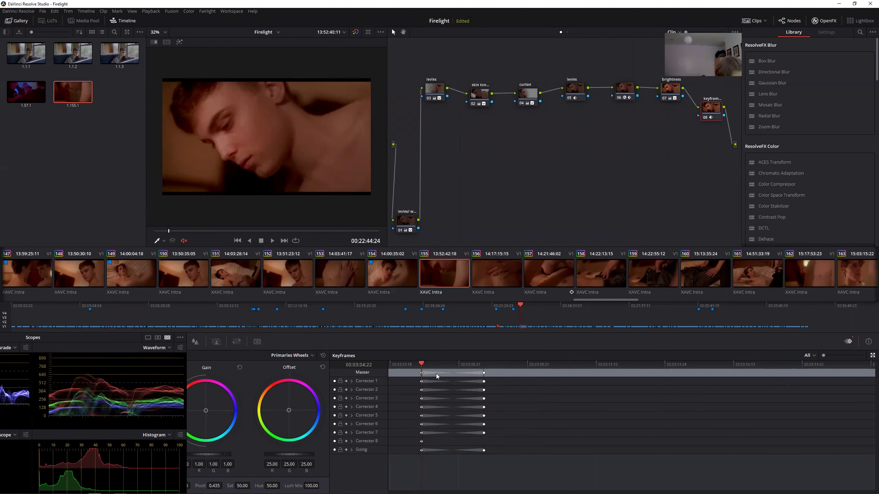
{"action": "left_click_drag", "start_coordinate": [421, 363], "coordinate": [484, 381]}
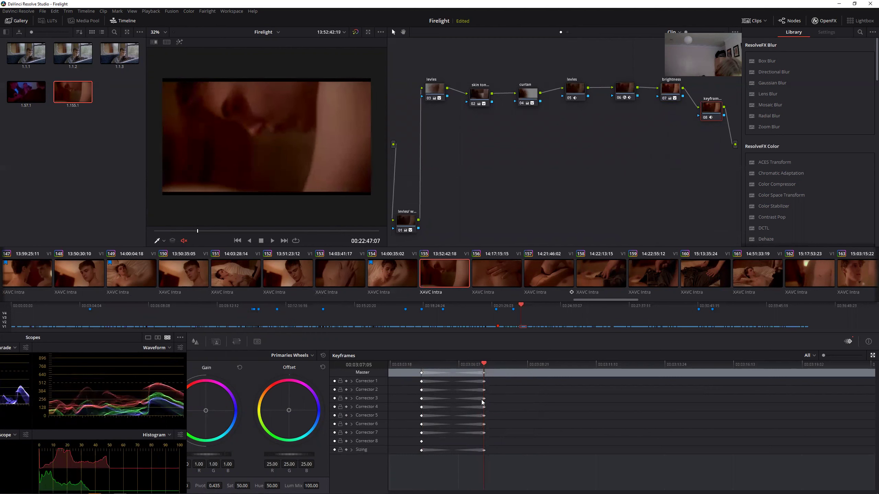
{"action": "right_click", "coordinate": [484, 443]}
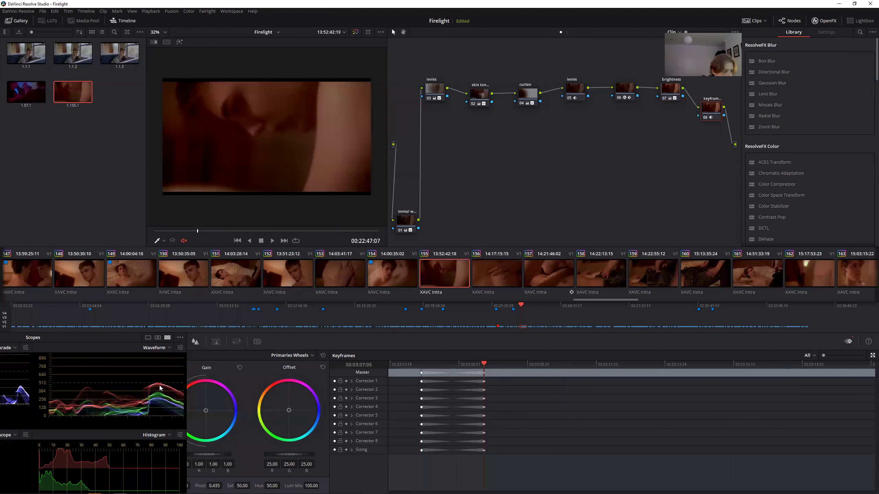
- Raise the Gain of the keyframe node to 1.10 at the second keyframe and switch to the Log wheels
{"action": "left_click", "coordinate": [125, 336]}
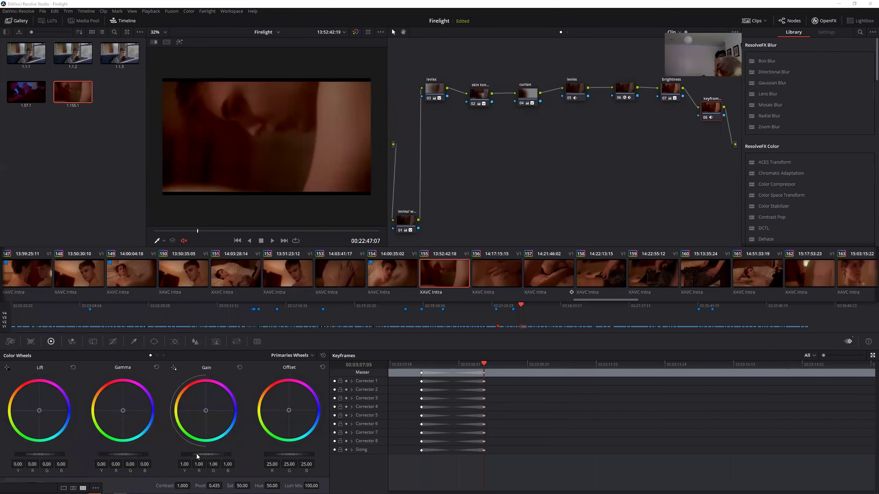
{"action": "left_click_drag", "start_coordinate": [204, 453], "coordinate": [213, 453]}
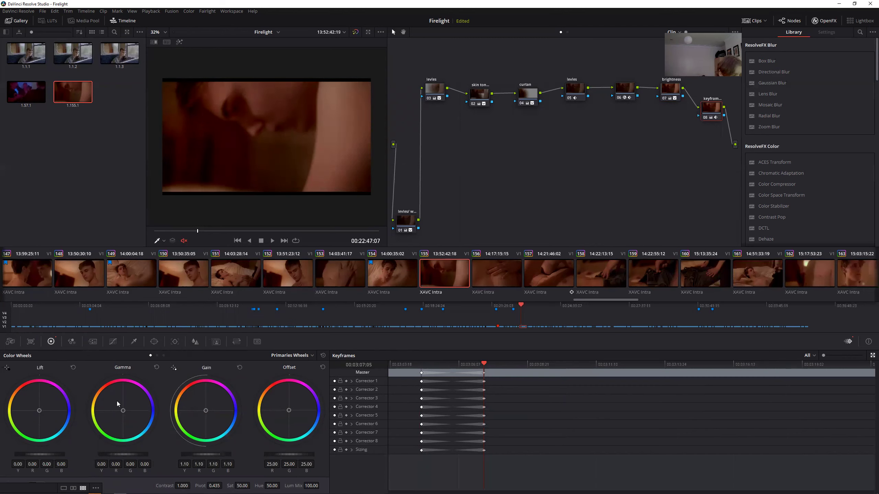
{"action": "left_click", "coordinate": [163, 356]}
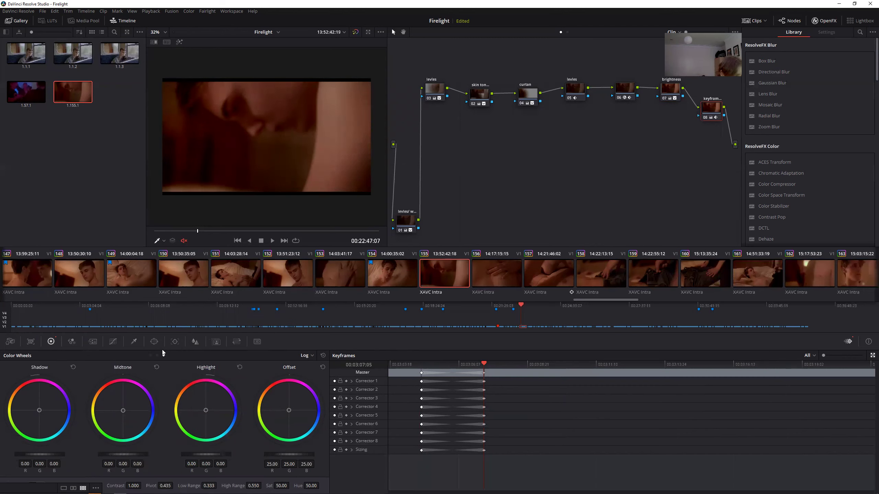
- Lower the highlight end of the keyframe node's red curve slightly, then bring back the color wheels and the Scopes window
{"action": "left_click", "coordinate": [113, 341]}
{"action": "left_click", "coordinate": [291, 369]}
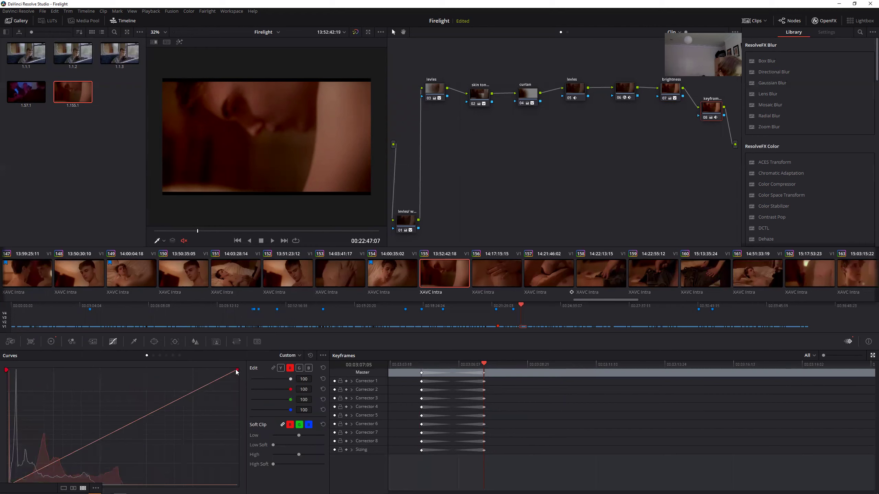
{"action": "left_click_drag", "start_coordinate": [236, 376], "coordinate": [237, 383]}
{"action": "mouse_move", "coordinate": [484, 386]}
{"action": "left_mouse_down"}
{"action": "mouse_move", "coordinate": [428, 379]}
{"action": "mouse_move", "coordinate": [423, 365]}
{"action": "mouse_move", "coordinate": [484, 371]}
{"action": "left_mouse_up"}
{"action": "left_click_drag", "start_coordinate": [237, 383], "coordinate": [236, 381]}
{"action": "left_click", "coordinate": [52, 341]}
{"action": "left_click", "coordinate": [83, 488]}
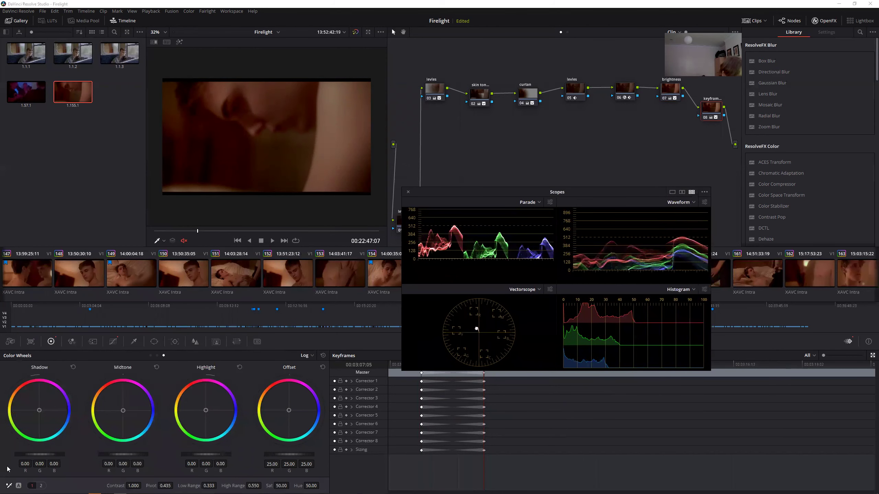
- Set the keyframe node's Shadows adjustment to 0.50, close the Scopes window, and raise the Log Shadow wheel to 0.09
{"action": "left_click", "coordinate": [41, 486]}
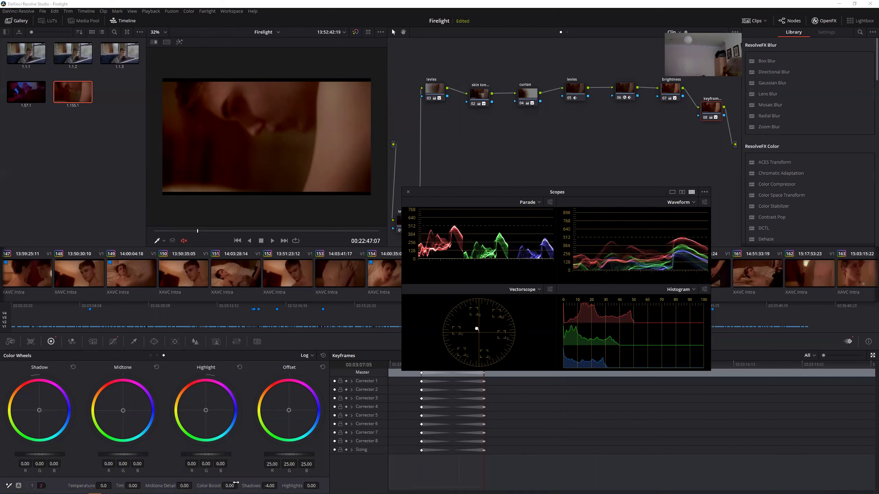
{"action": "mouse_move", "coordinate": [268, 486]}
{"action": "left_mouse_down"}
{"action": "mouse_move", "coordinate": [279, 486]}
{"action": "mouse_move", "coordinate": [270, 486]}
{"action": "left_mouse_up"}
{"action": "left_click", "coordinate": [409, 192]}
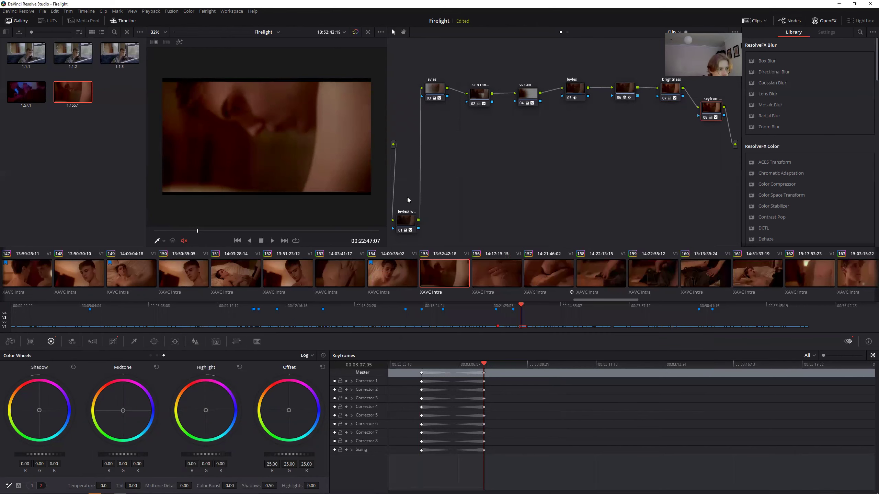
{"action": "mouse_move", "coordinate": [484, 364]}
{"action": "left_mouse_down"}
{"action": "mouse_move", "coordinate": [739, 336]}
{"action": "mouse_move", "coordinate": [483, 352]}
{"action": "left_mouse_up"}
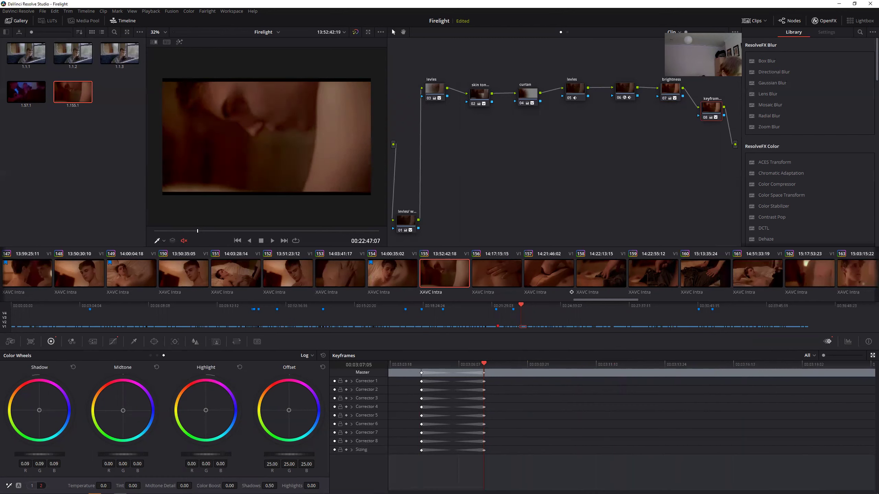
- Scrub the keyframed camera move and raise the highlight end of the keyframe node's red curve to full height
{"action": "mouse_move", "coordinate": [196, 231]}
{"action": "left_mouse_down"}
{"action": "mouse_move", "coordinate": [379, 231]}
{"action": "mouse_move", "coordinate": [149, 249]}
{"action": "mouse_move", "coordinate": [206, 233]}
{"action": "left_mouse_up"}
{"action": "left_click_drag", "start_coordinate": [503, 366], "coordinate": [475, 365]}
{"action": "left_click", "coordinate": [113, 341]}
{"action": "left_click_drag", "start_coordinate": [237, 383], "coordinate": [238, 369]}
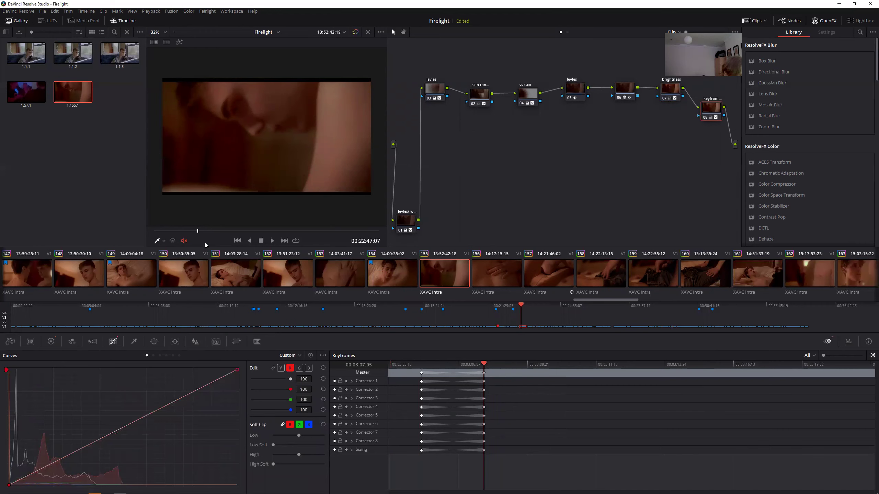
- Move to 00:22:57:14, delete the keyframe node to compare the picture, and undo the deletion
{"action": "left_click_drag", "start_coordinate": [196, 229], "coordinate": [331, 209]}
{"action": "right_click", "coordinate": [706, 115]}
{"action": "left_click", "coordinate": [727, 167]}
{"action": "left_click", "coordinate": [54, 10]}
{"action": "left_click", "coordinate": [64, 20]}
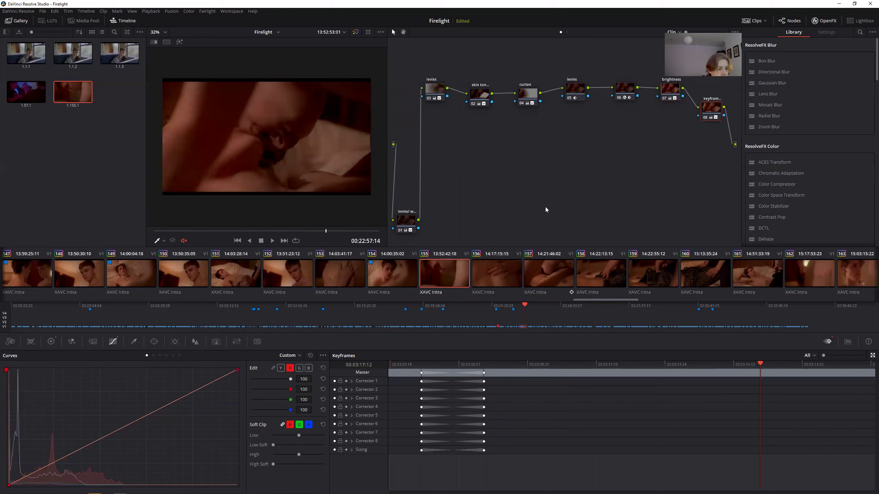
- Play clip 155 from its start in full screen to review the keyframed grade
{"action": "left_click_drag", "start_coordinate": [759, 364], "coordinate": [390, 364]}
{"action": "key", "text": "ctrl+f"}
{"action": "key", "text": "space"}
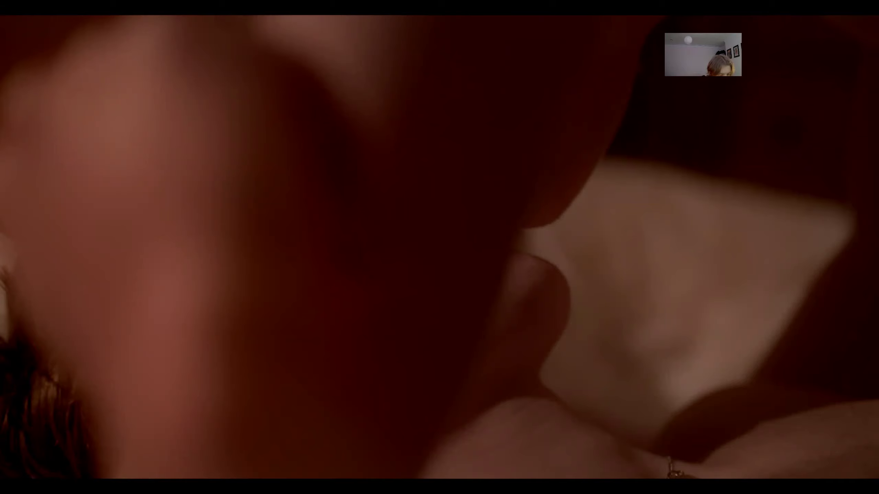
{"action": "key", "text": "Escape"}
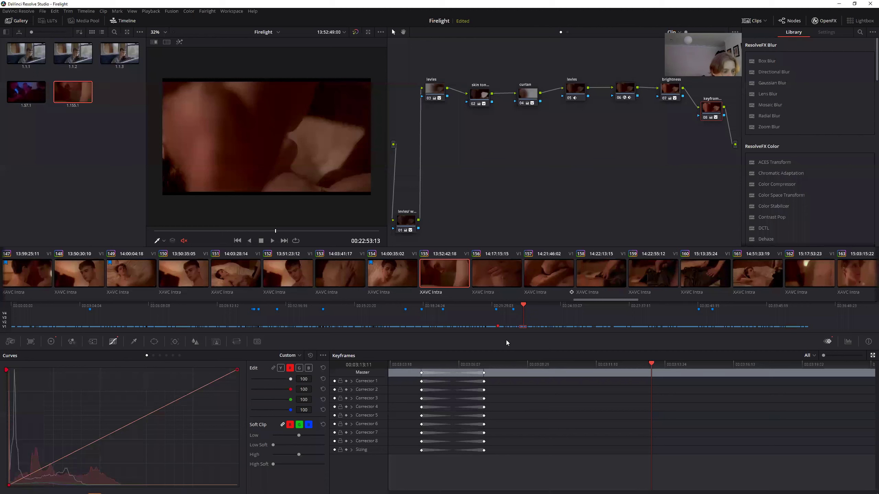
- Delete the keyframe node at 00:22:53:13 and view the frame full screen without it
{"action": "right_click", "coordinate": [712, 114]}
{"action": "left_click", "coordinate": [757, 170]}
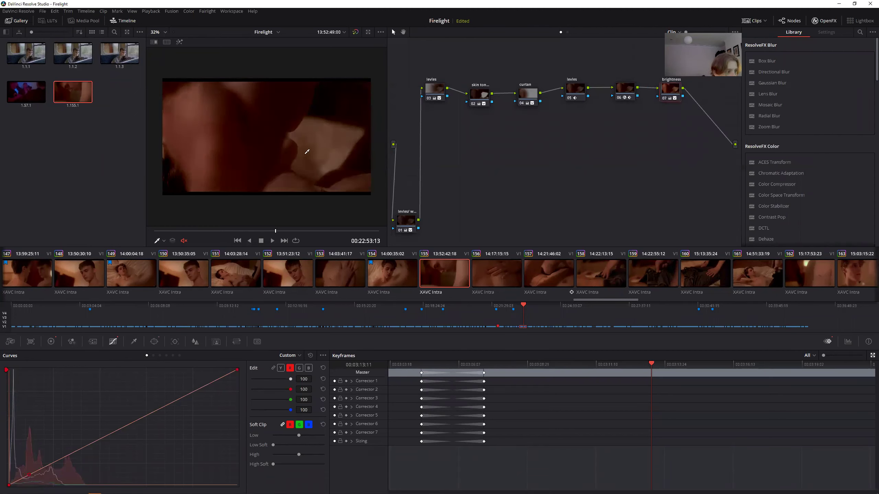
{"action": "key", "text": "ctrl+f"}
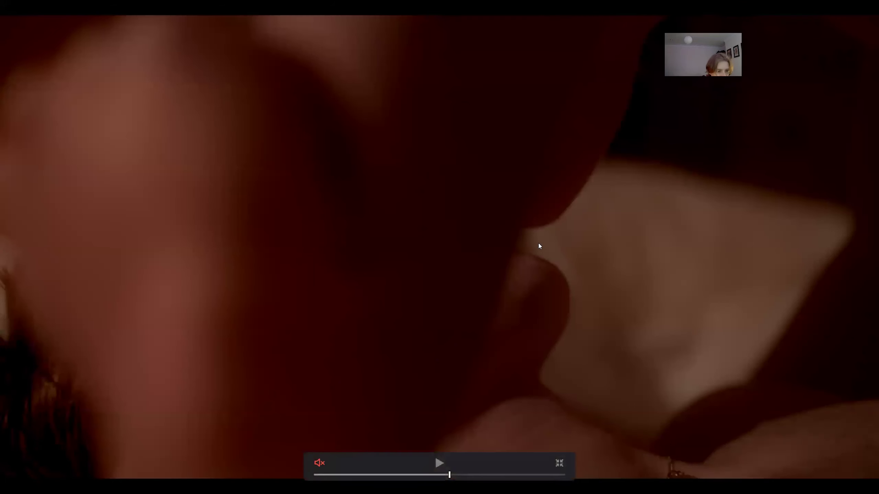
{"action": "key", "text": "ctrl+f"}
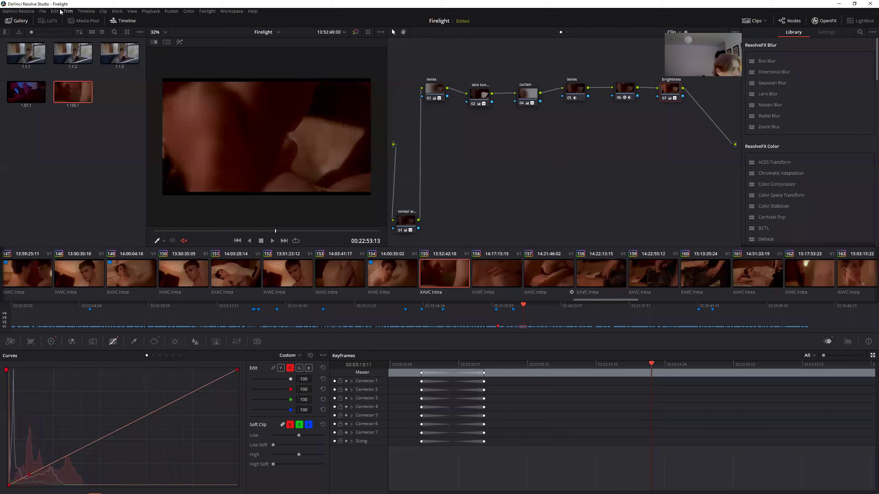
- Restore the deleted keyframe node and view the same frame full screen with it
{"action": "left_click", "coordinate": [55, 11]}
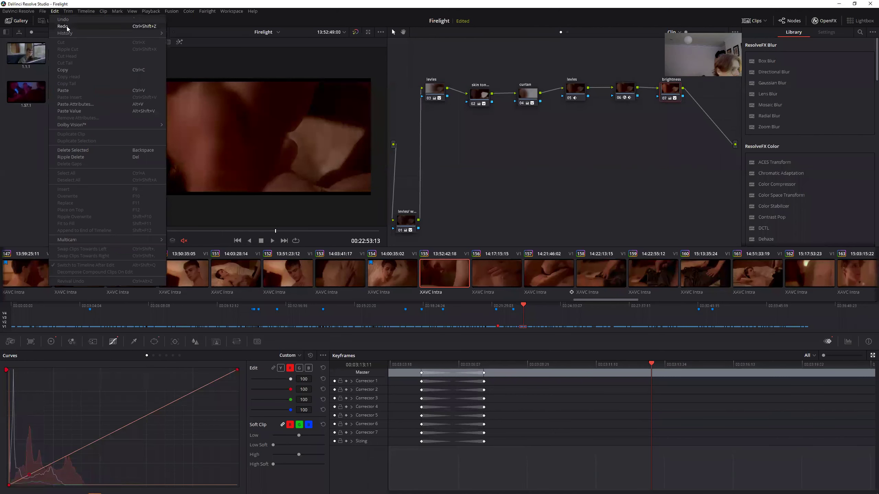
{"action": "left_click", "coordinate": [62, 19]}
{"action": "left_click", "coordinate": [55, 11]}
{"action": "left_click", "coordinate": [64, 28]}
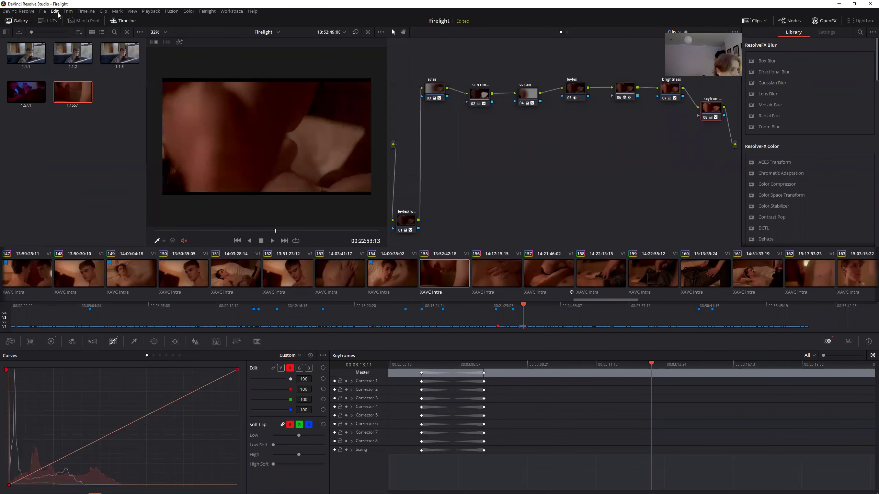
{"action": "key", "text": "p"}
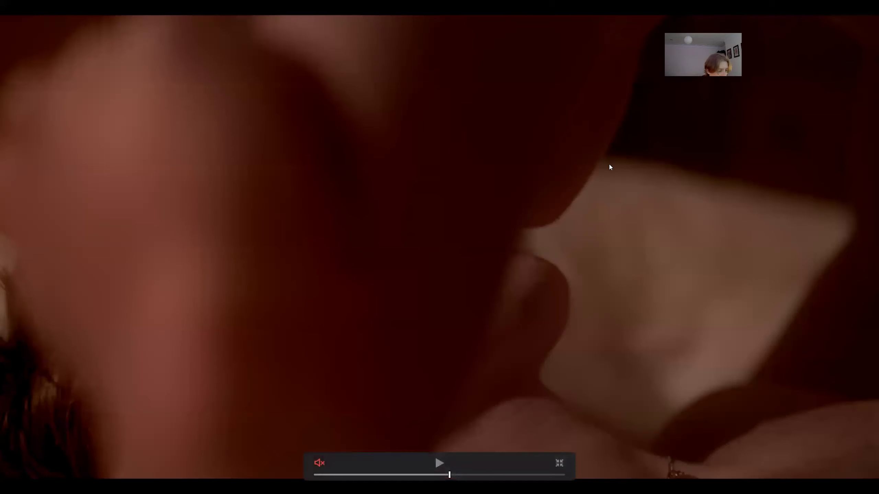
{"action": "key", "text": "Escape"}
- Apply the grade of gallery still 1.155.1 to clip 155 and compare the clip with clips 152 and 154
{"action": "middle_click", "coordinate": [67, 98]}
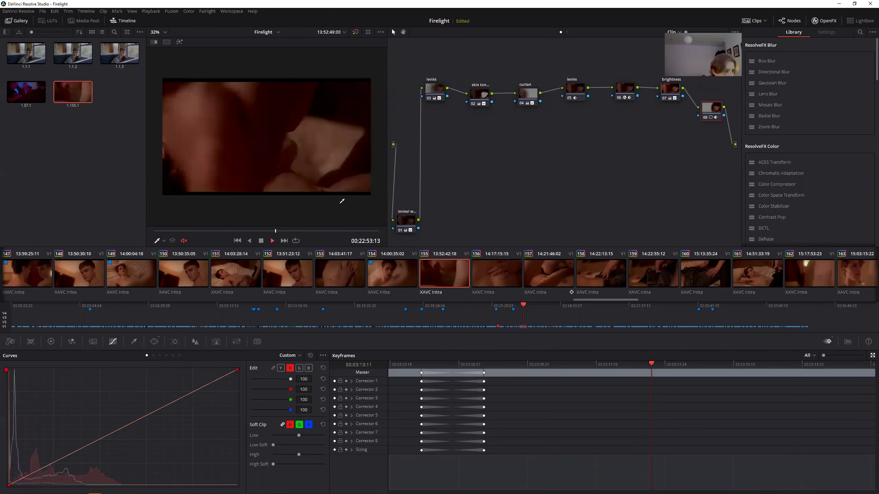
{"action": "left_click", "coordinate": [286, 279]}
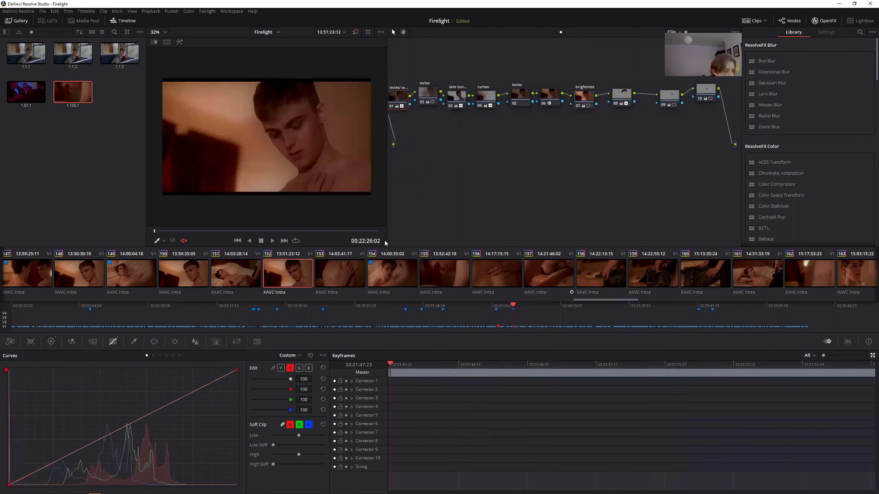
{"action": "left_click", "coordinate": [401, 274]}
{"action": "left_click", "coordinate": [430, 270]}
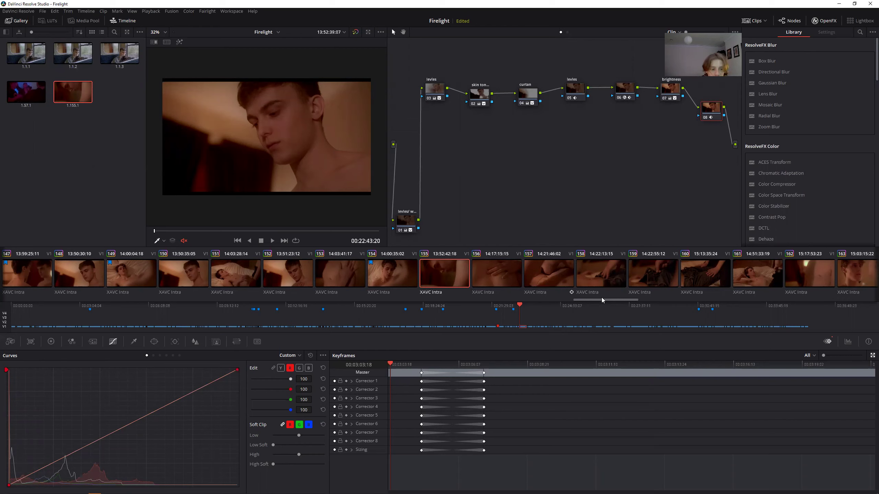
- Browse to the end of the clip strip and review the grades of clips 218, 219 and 220
{"action": "left_click_drag", "start_coordinate": [602, 300], "coordinate": [648, 299]}
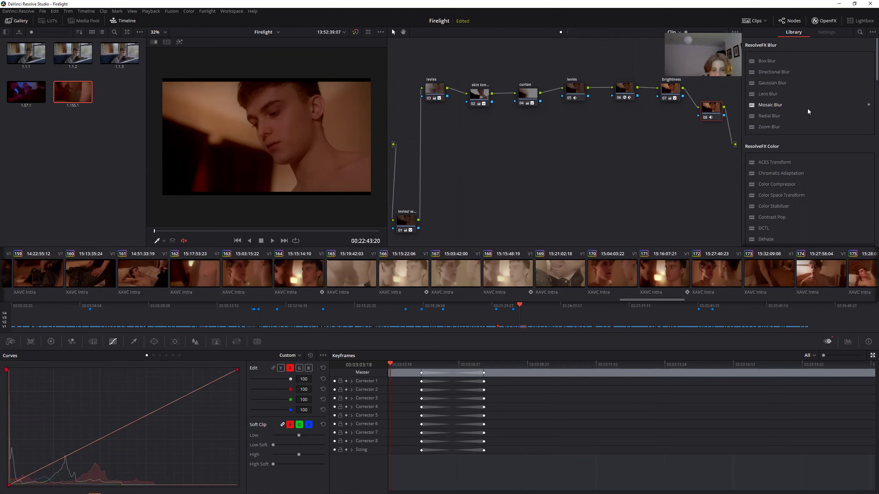
{"action": "left_click_drag", "start_coordinate": [642, 304], "coordinate": [841, 300]}
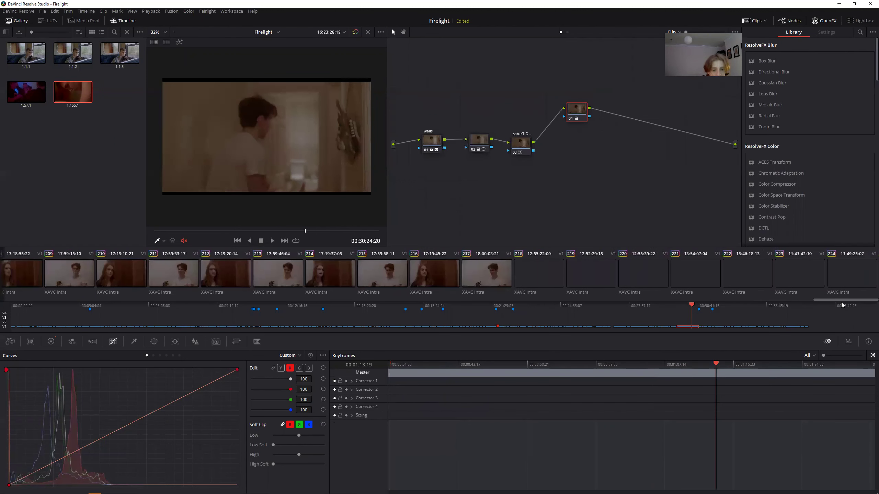
{"action": "left_click", "coordinate": [522, 279]}
{"action": "left_click", "coordinate": [593, 271]}
{"action": "left_click", "coordinate": [646, 277]}
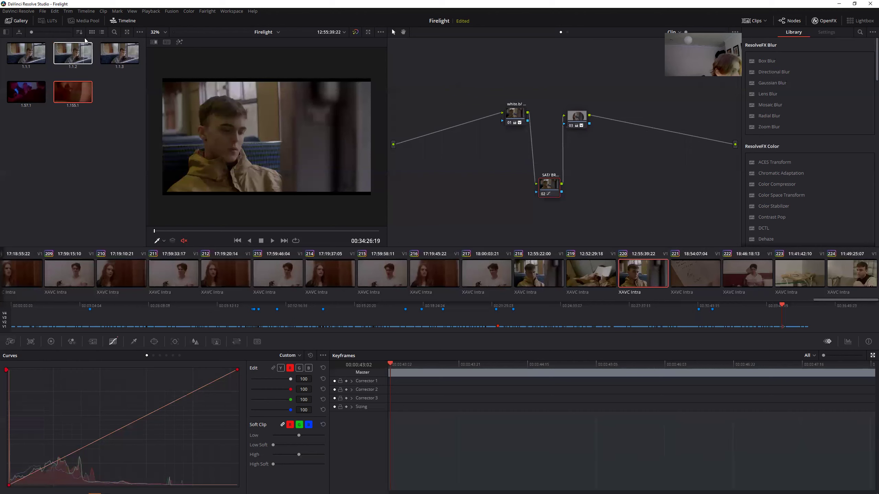
- Switch to the Deliver page
{"action": "left_click", "coordinate": [217, 11]}
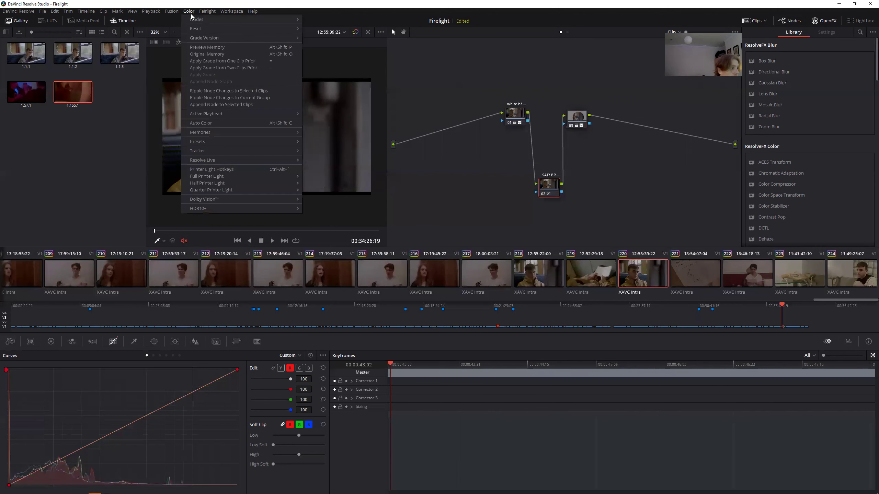
{"action": "mouse_move", "coordinate": [223, 13]}
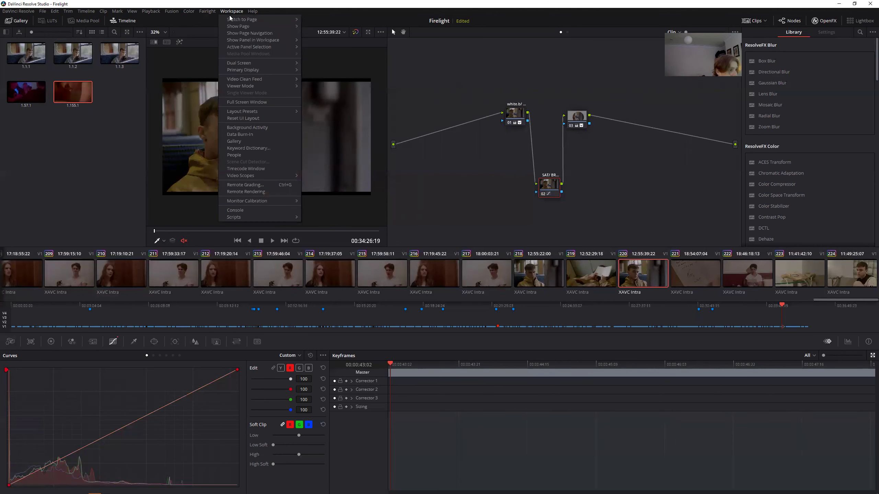
{"action": "mouse_move", "coordinate": [294, 20]}
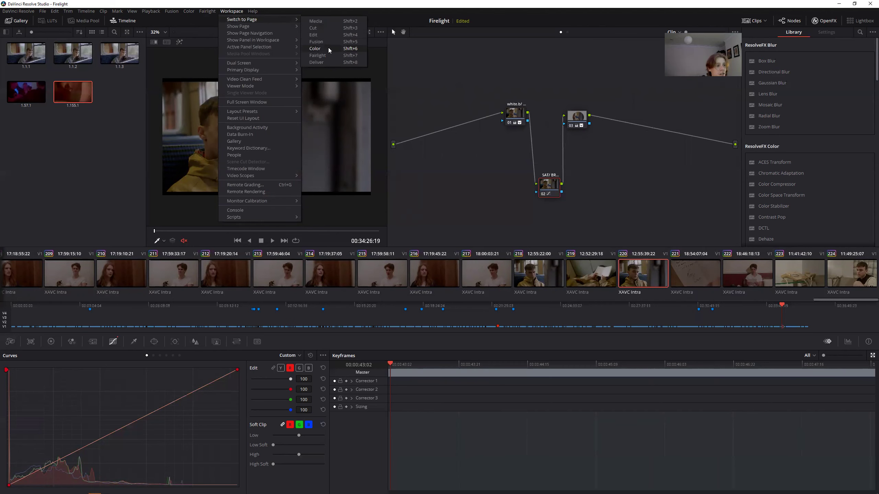
{"action": "left_click", "coordinate": [328, 63]}
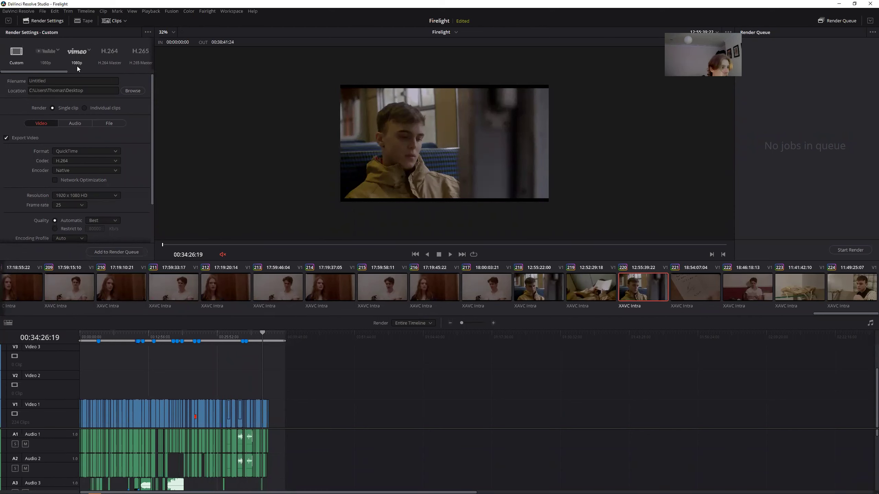
- Set the render resolution to 4096 x 1716 DCI Scope 2.39 and try to add the timeline to the render queue
{"action": "mouse_move", "coordinate": [51, 70]}
{"action": "left_mouse_down"}
{"action": "mouse_move", "coordinate": [88, 72]}
{"action": "mouse_move", "coordinate": [48, 72]}
{"action": "left_mouse_up"}
{"action": "left_click", "coordinate": [52, 81]}
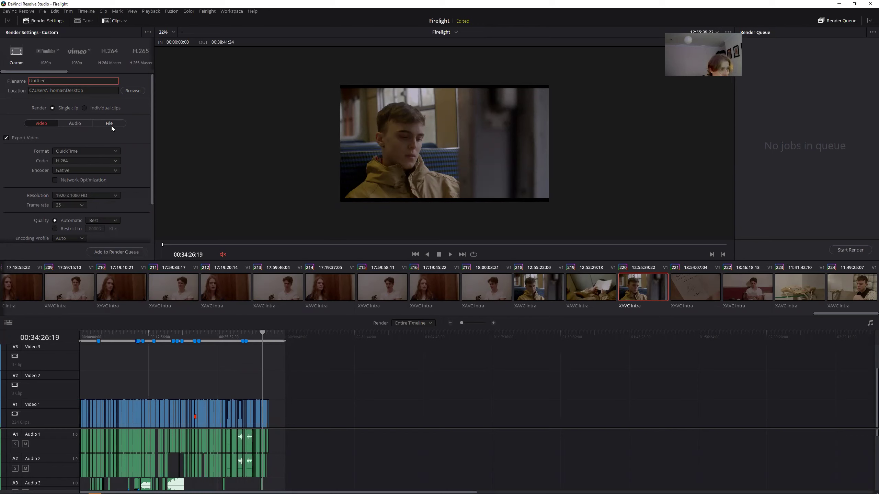
{"action": "left_click", "coordinate": [105, 193]}
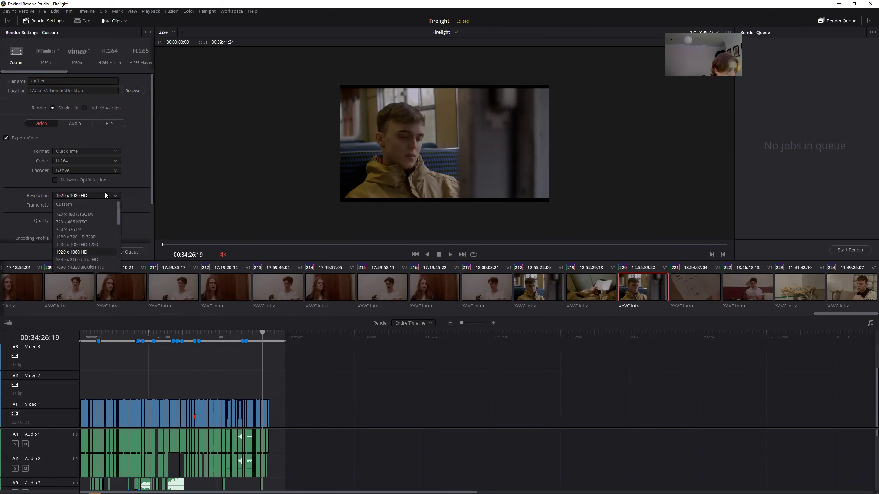
{"action": "left_click_drag", "start_coordinate": [117, 215], "coordinate": [111, 261]}
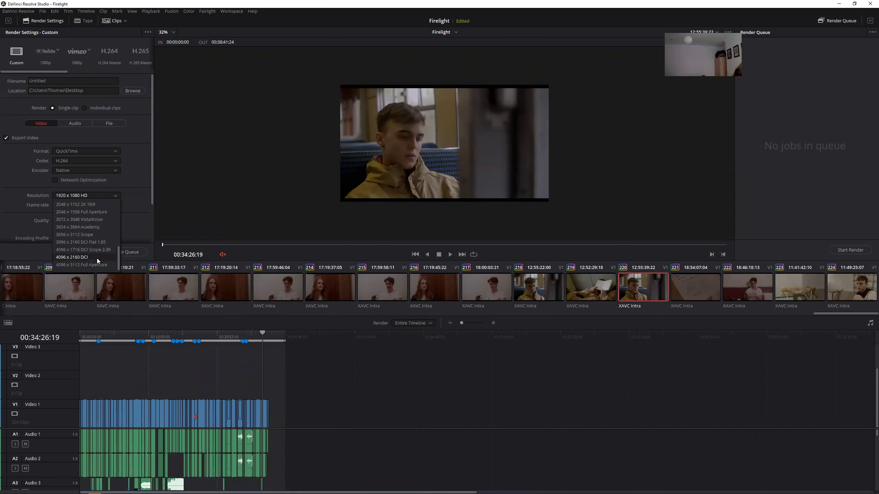
{"action": "left_click", "coordinate": [97, 248]}
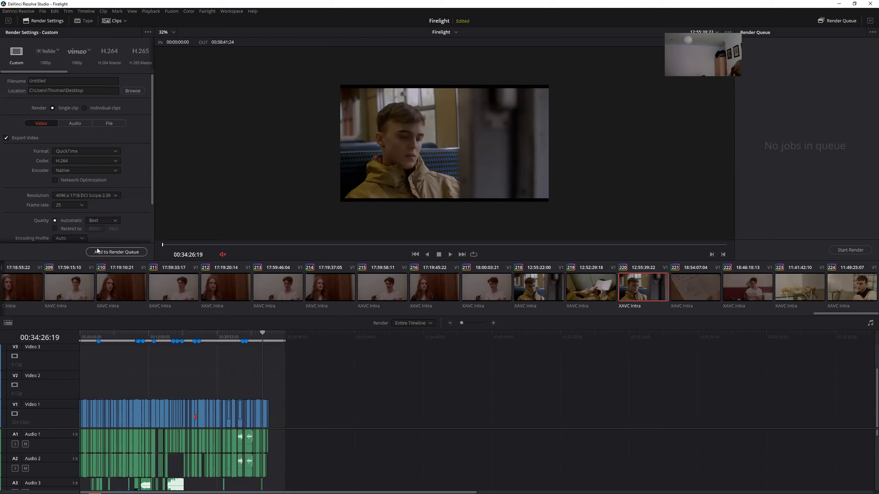
{"action": "left_click", "coordinate": [97, 251]}
{"action": "left_click", "coordinate": [460, 285]}
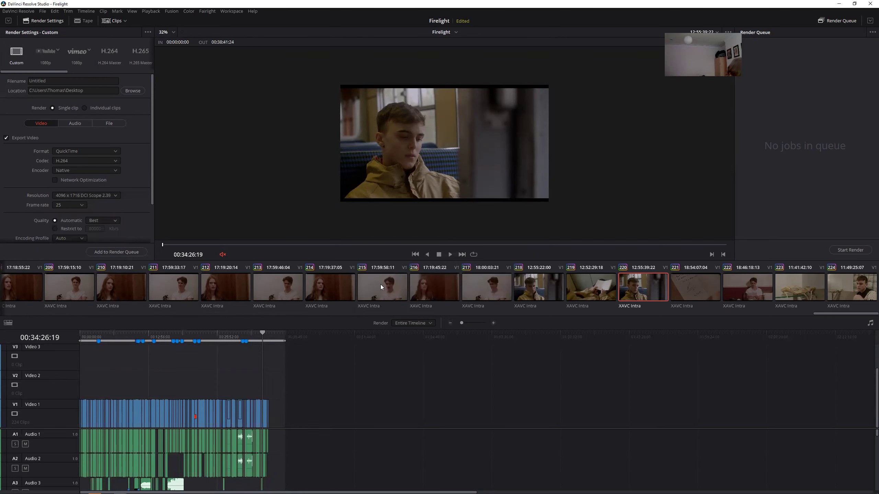
- Try the 4096 x 2160 DCI resolution, return to 4096 x 1716 DCI Scope 2.39, and look through the resolution and format options
{"action": "left_click", "coordinate": [95, 194]}
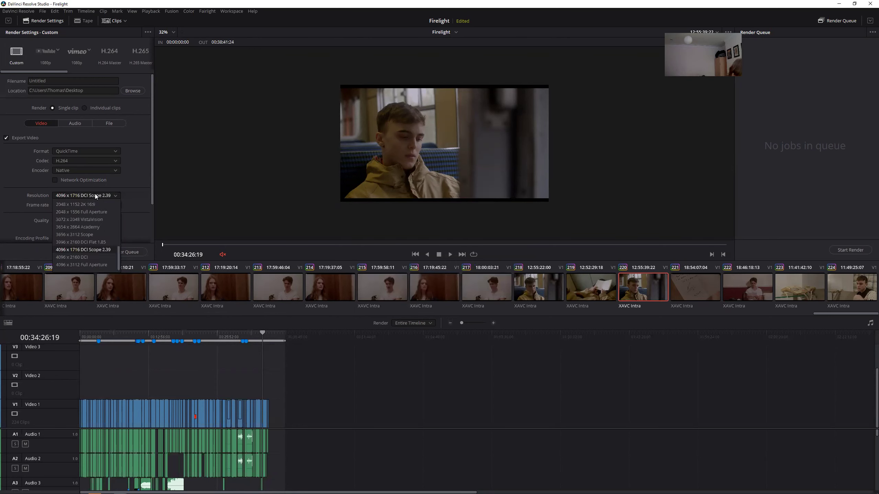
{"action": "left_click", "coordinate": [92, 256]}
{"action": "left_click", "coordinate": [100, 196]}
{"action": "left_click", "coordinate": [86, 248]}
{"action": "left_click", "coordinate": [98, 196]}
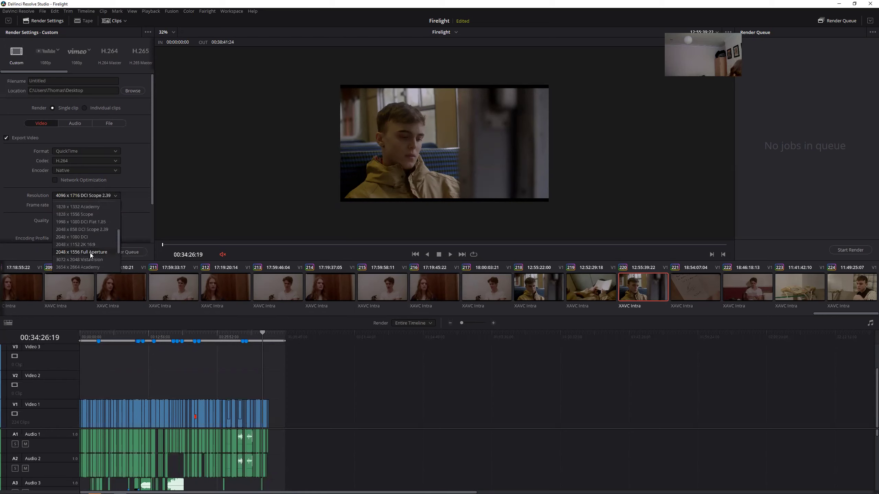
{"action": "left_click", "coordinate": [249, 184]}
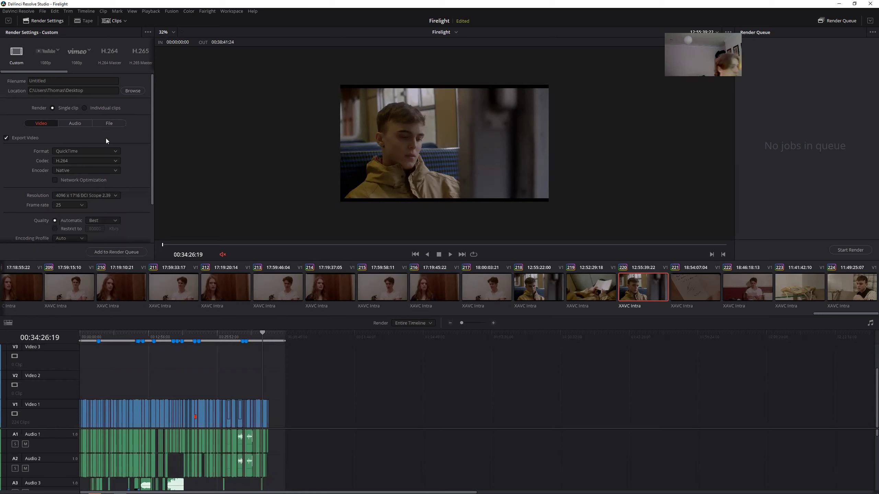
{"action": "left_click", "coordinate": [82, 151]}
{"action": "left_click", "coordinate": [82, 151]}
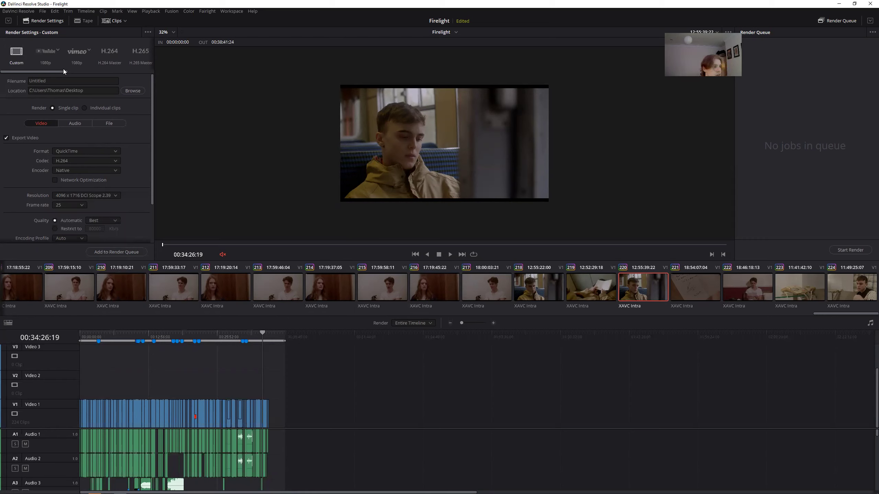
- Choose the Premiere XML render preset and limit the render range to the timeline's clips, ending at 00:35:39:05
{"action": "left_click_drag", "start_coordinate": [60, 73], "coordinate": [140, 71]}
{"action": "left_click", "coordinate": [61, 55]}
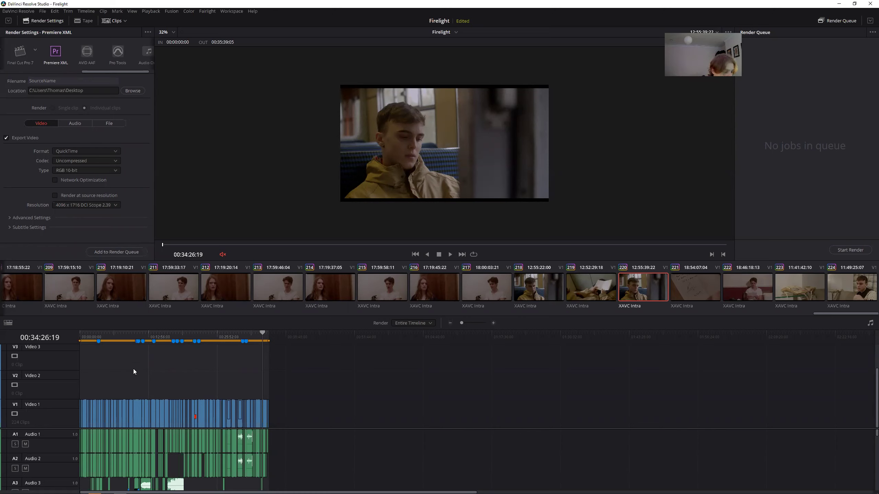
{"action": "mouse_move", "coordinate": [267, 334]}
{"action": "left_mouse_down"}
{"action": "mouse_move", "coordinate": [290, 335]}
{"action": "mouse_move", "coordinate": [271, 339]}
{"action": "left_mouse_up"}
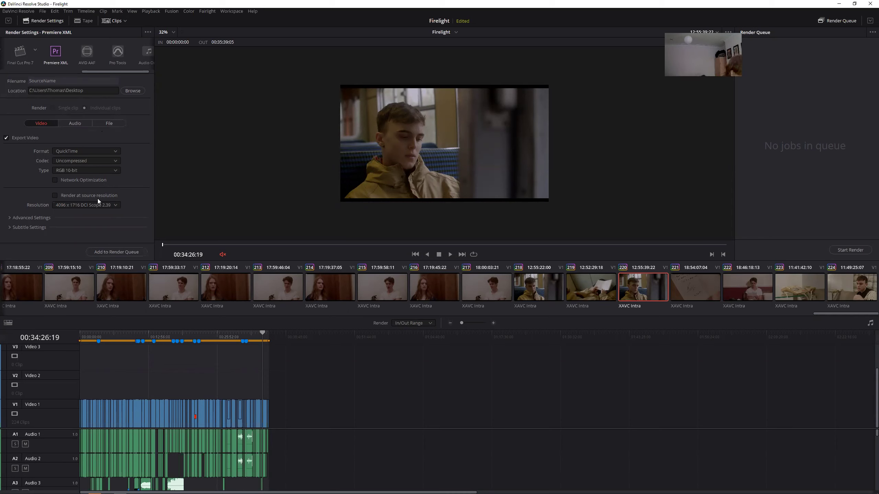
- Add the Premiere XML export to the render queue, accepting a resolution larger than the timeline's
{"action": "left_click", "coordinate": [113, 252]}
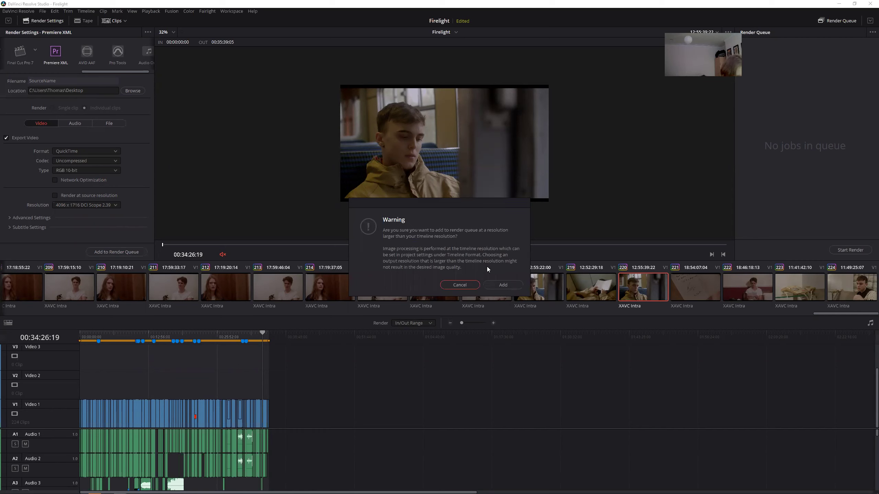
{"action": "left_click", "coordinate": [490, 284]}
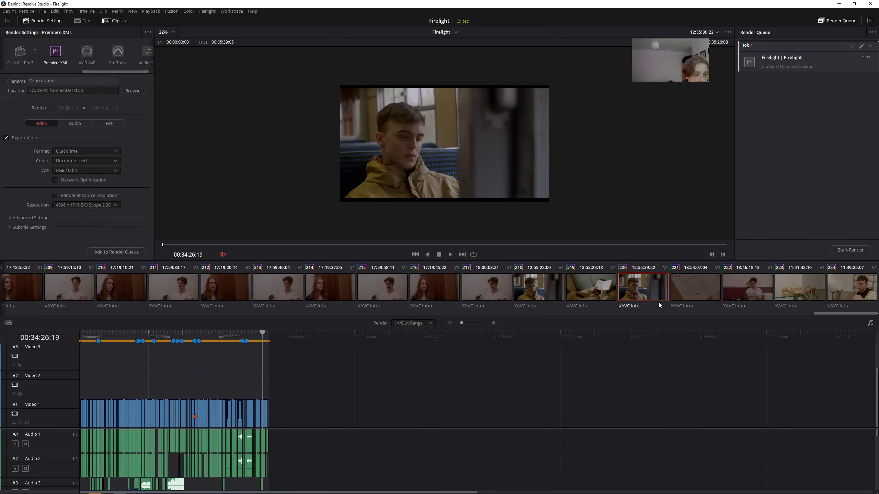
{"action": "scroll", "coordinate": [658, 302], "scroll_direction": "up", "scroll_amount": 1}
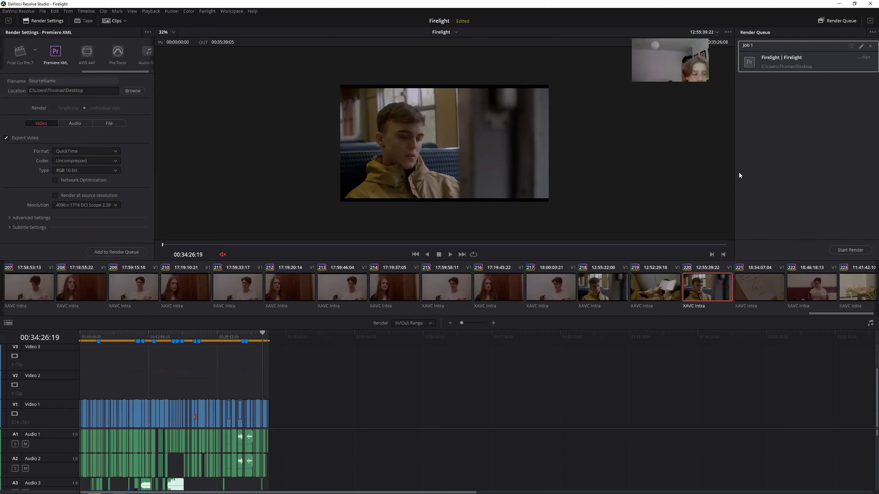